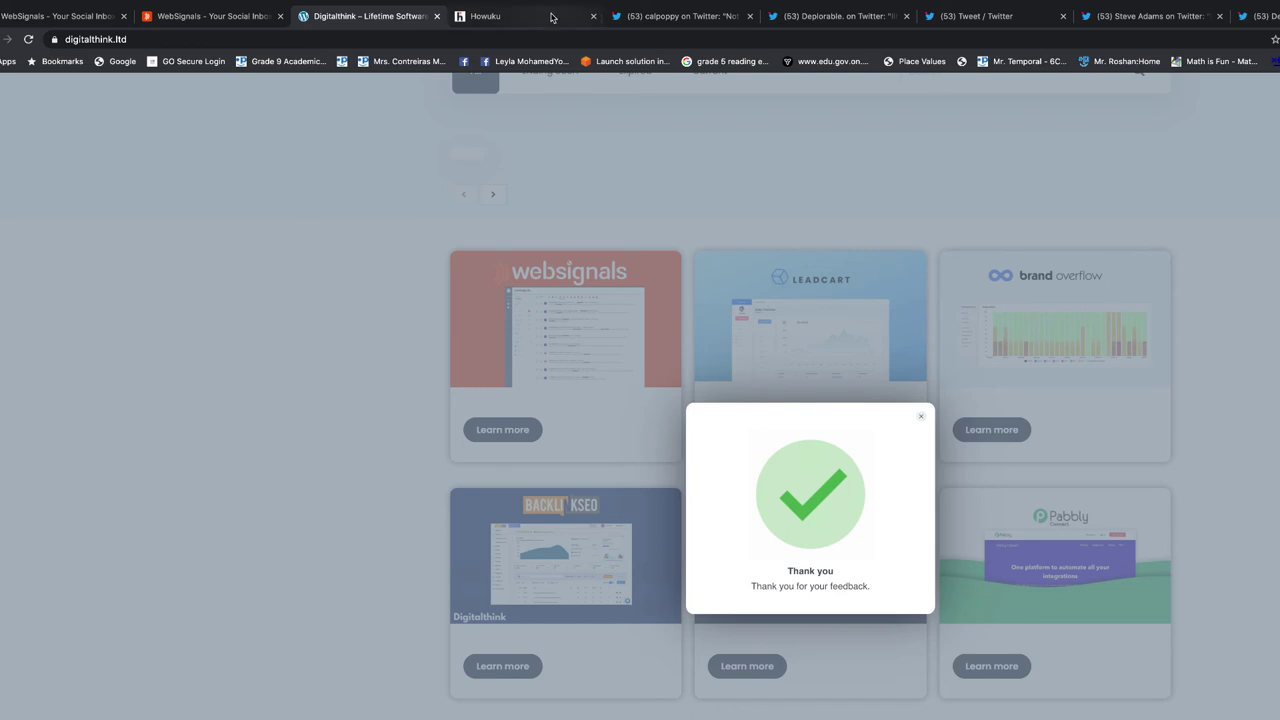
In Howuku Feedback, open the experience-rating survey and the Digitalthink session's feedback details
left_click(552, 16)
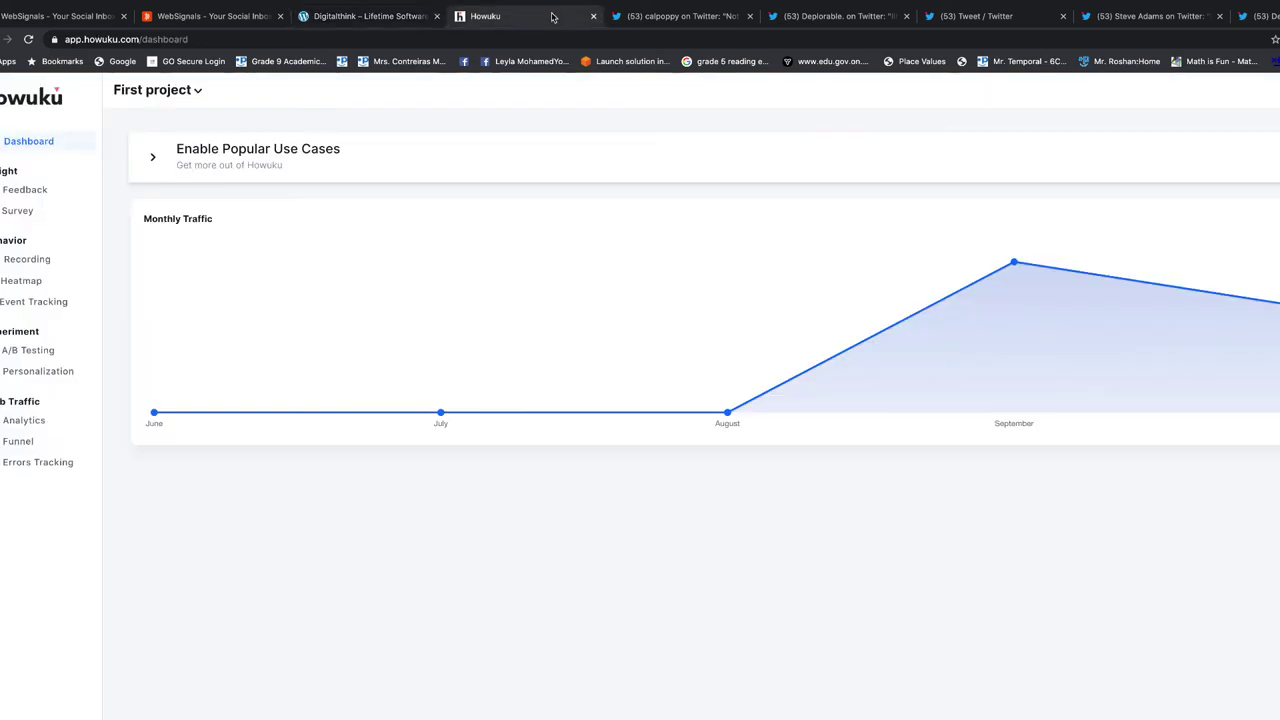
left_click(24, 189)
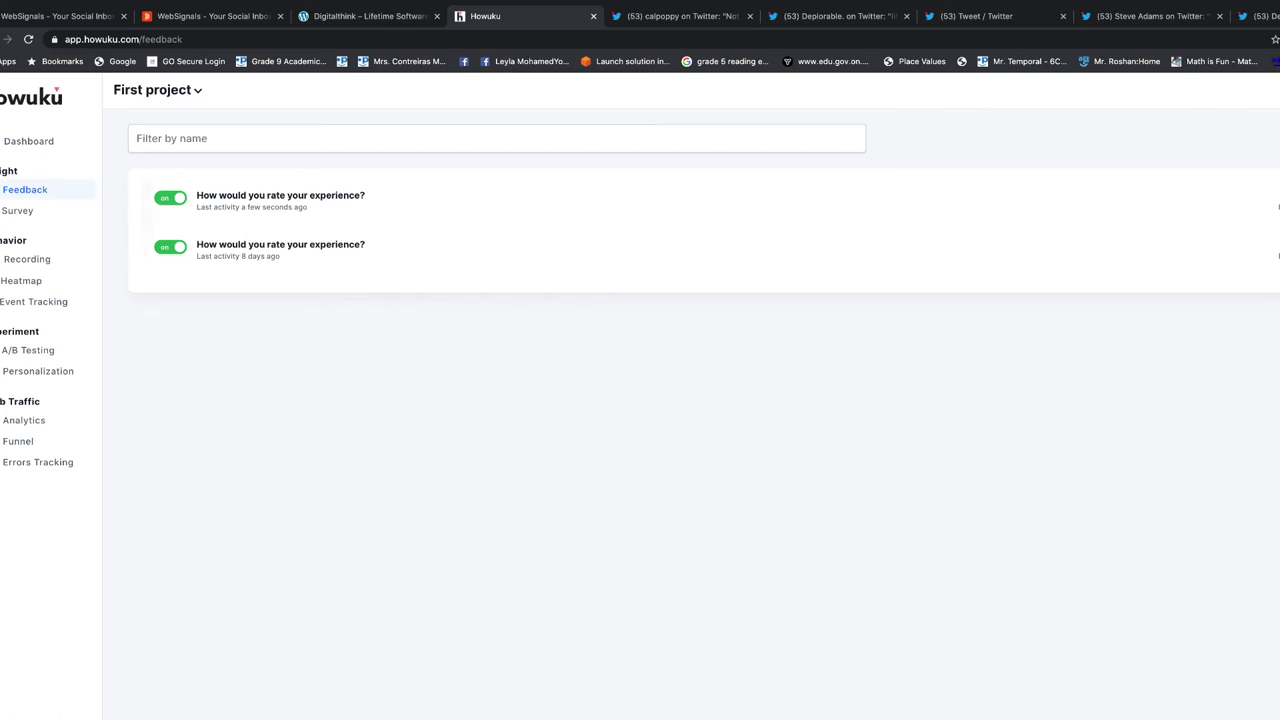
left_click(280, 195)
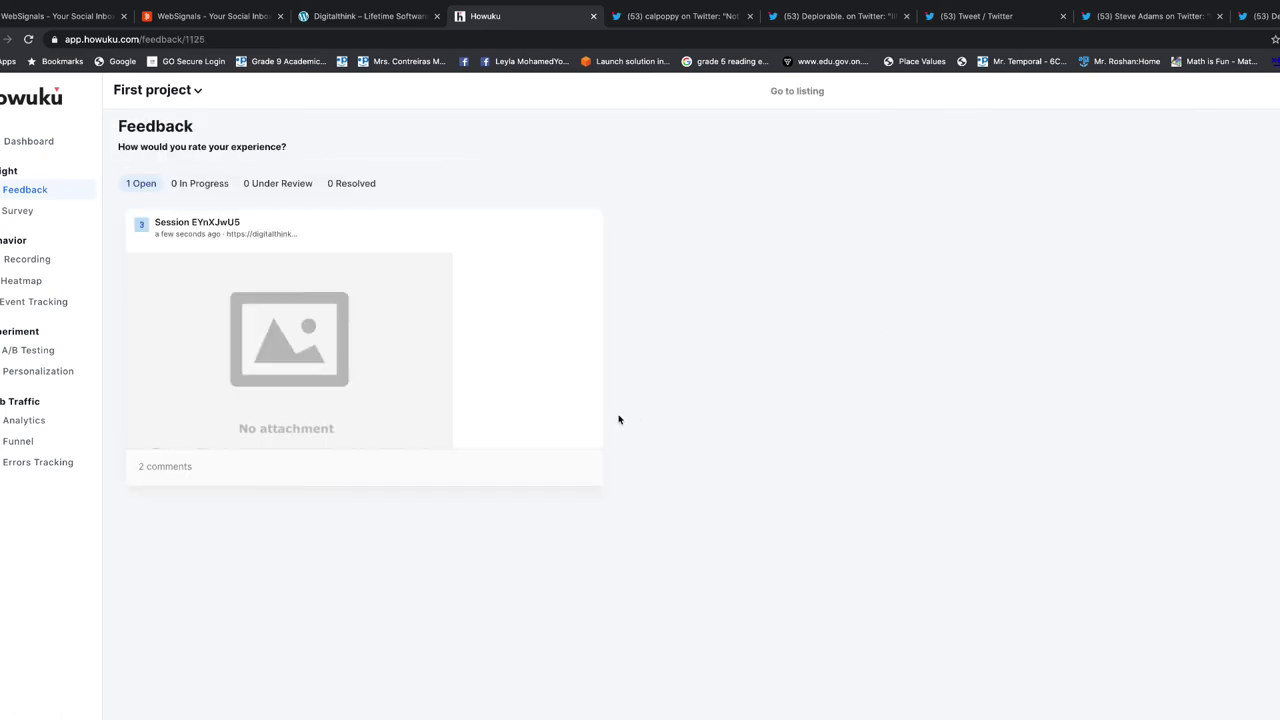
scroll(345, 328, "down", 1)
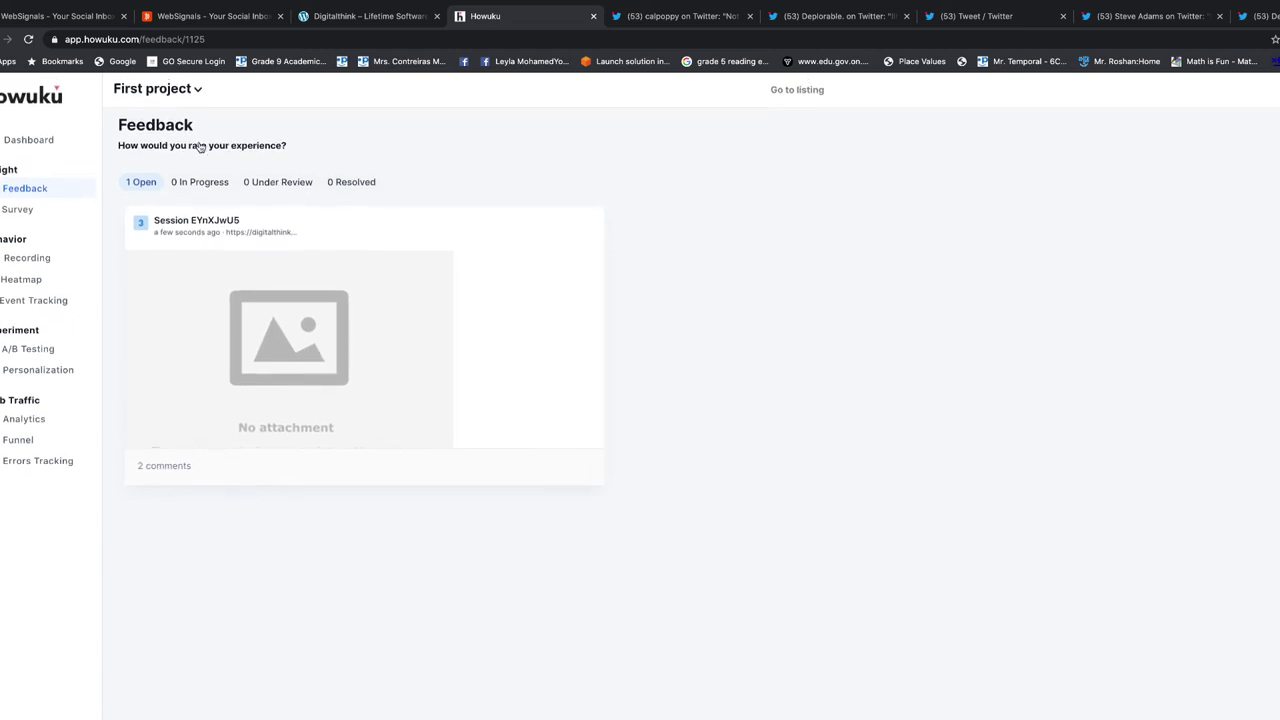
scroll(194, 183, "up", 1)
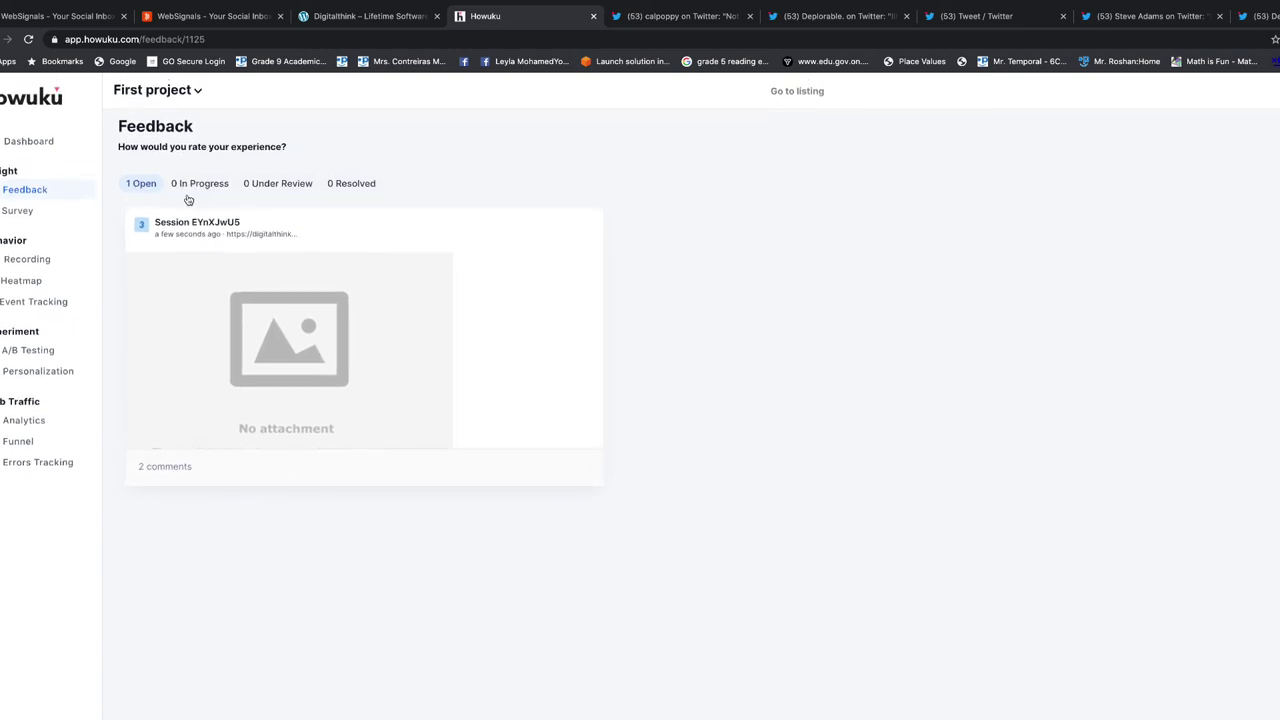
left_click(168, 221)
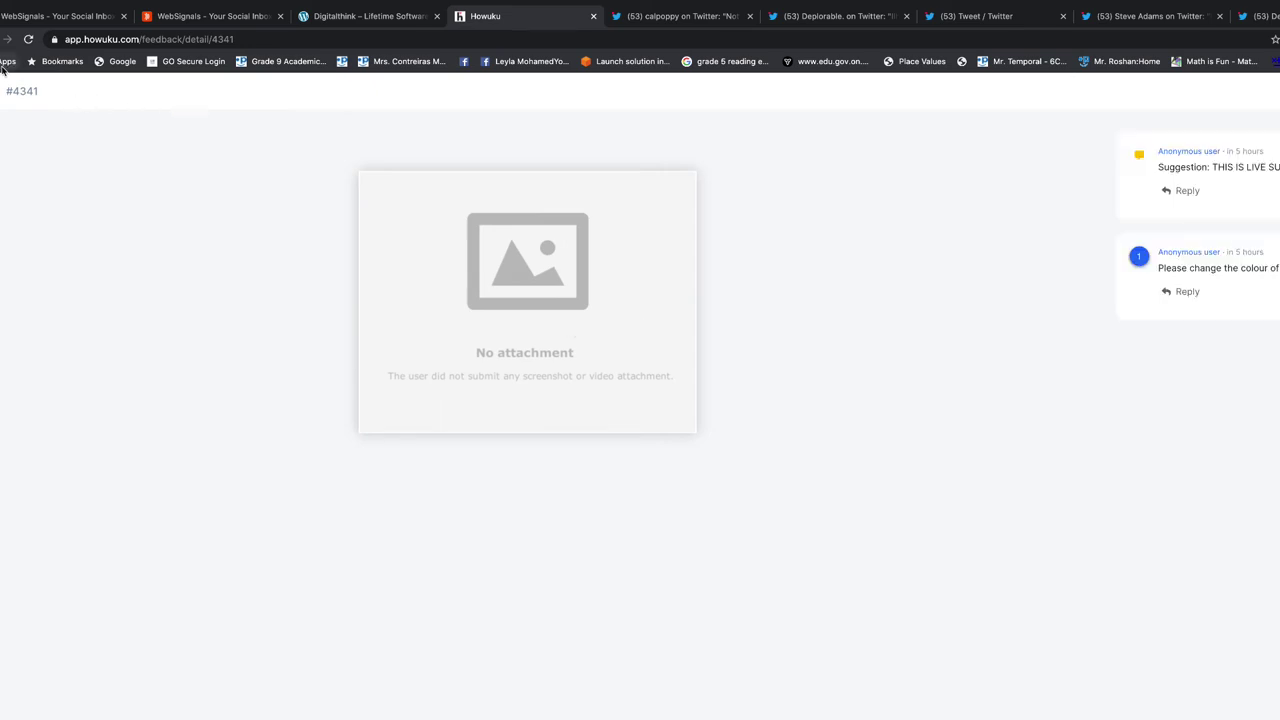
Reload the feedback detail page until the new entry with two comments appears
left_click(300, 42)
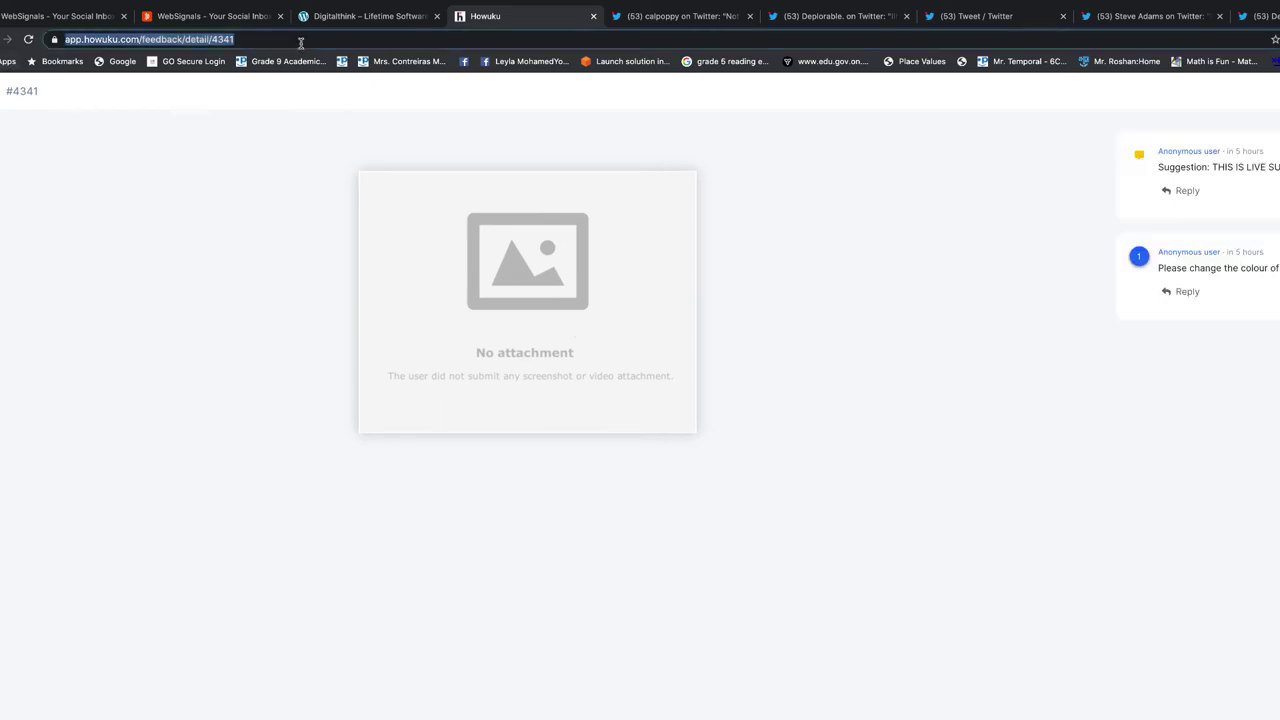
key("Return")
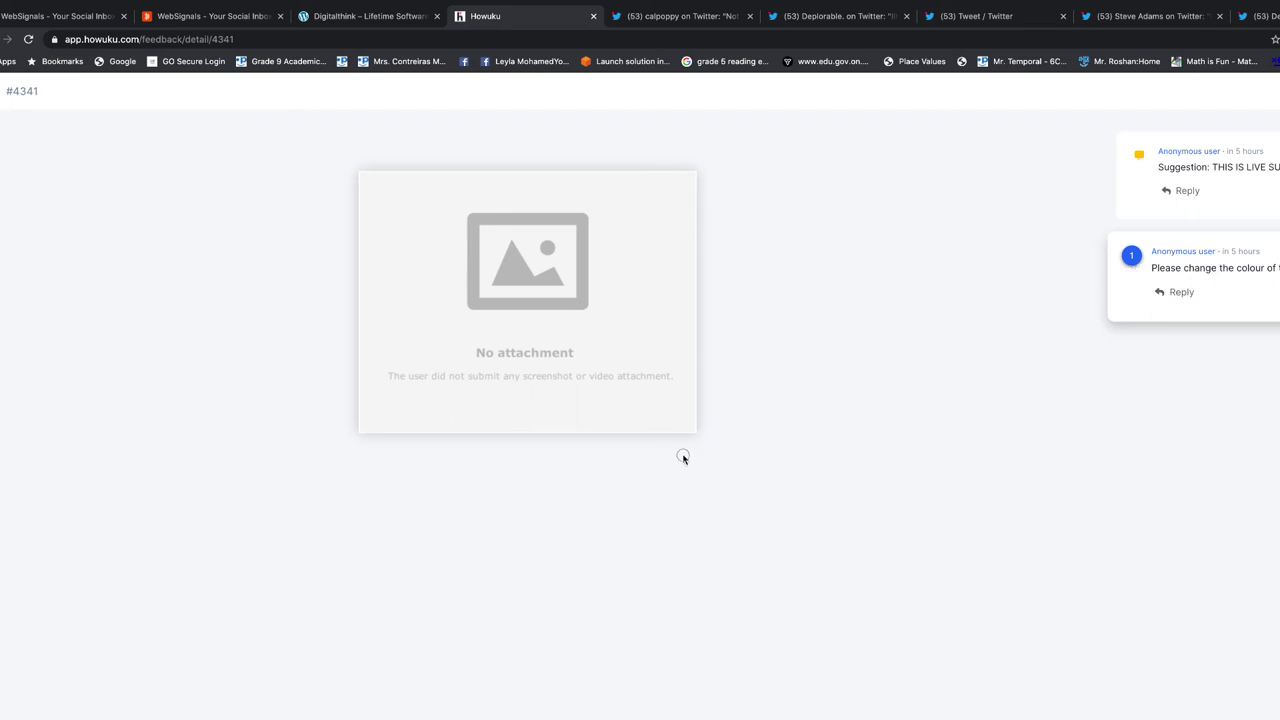
left_click(316, 36)
key("Return")
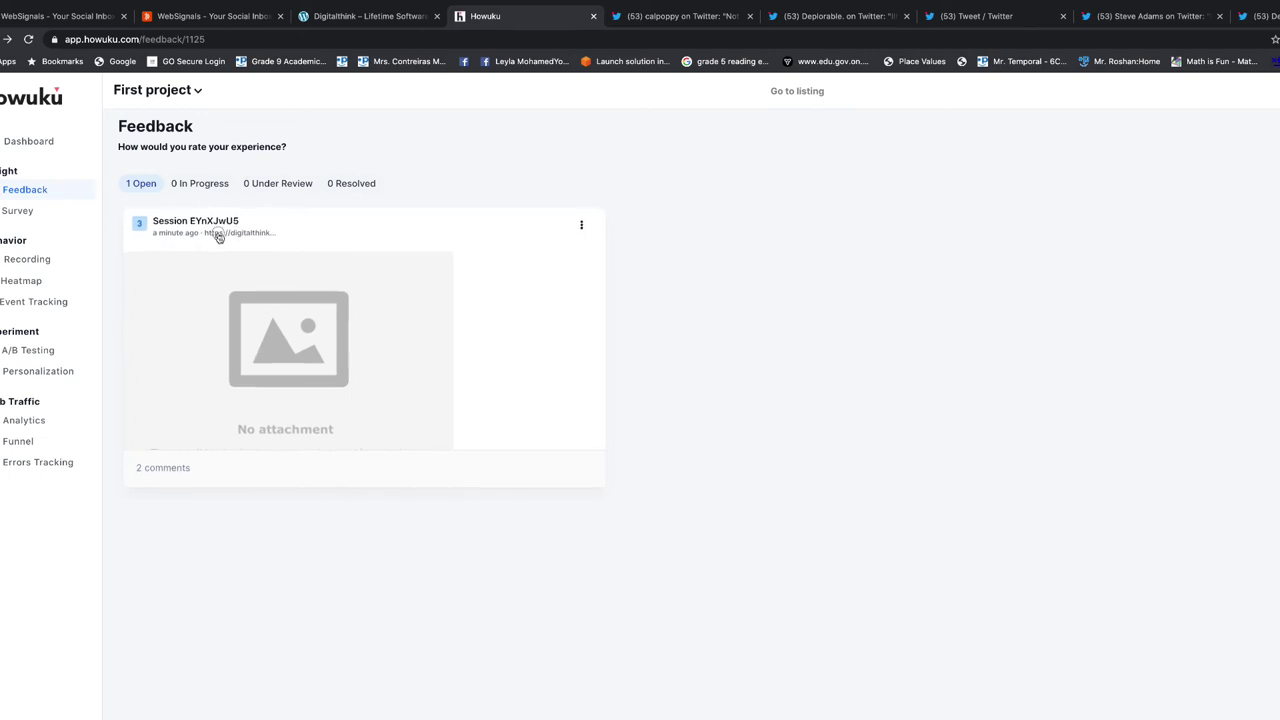
left_click(218, 236)
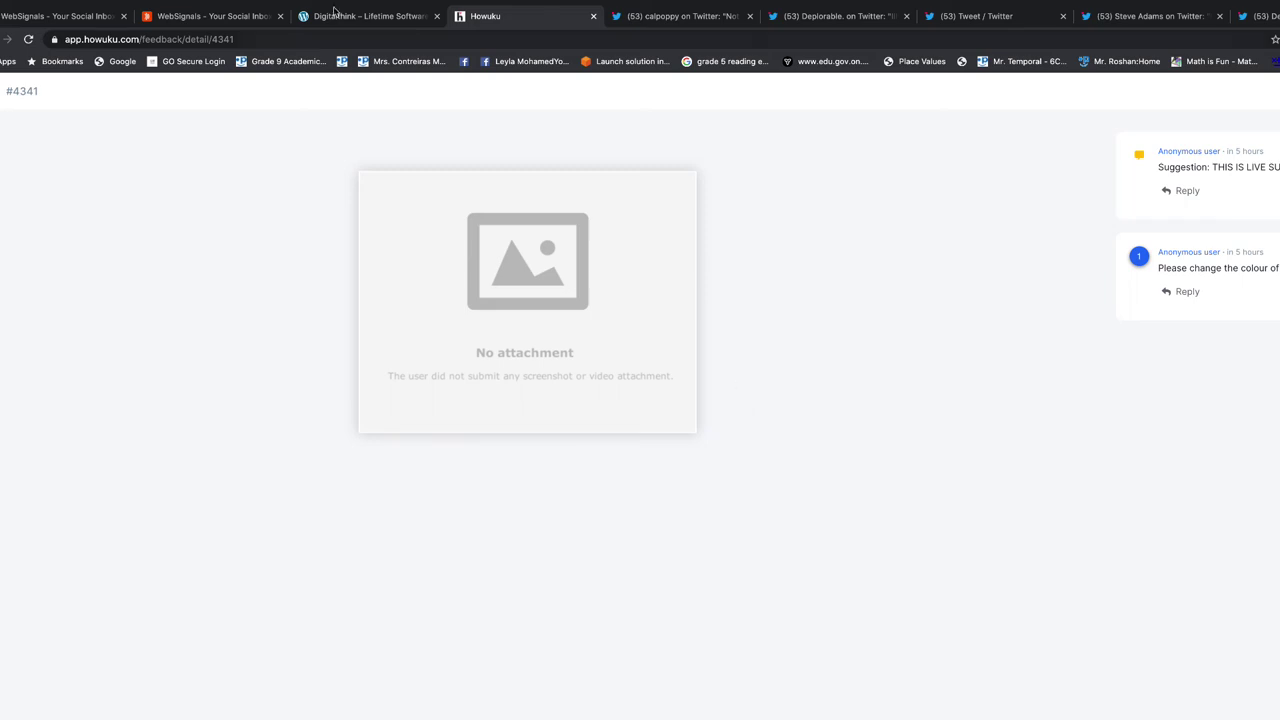
Close the Thank you modal on Digitalthink and start a Screenshot feedback from the widget
left_click(378, 18)
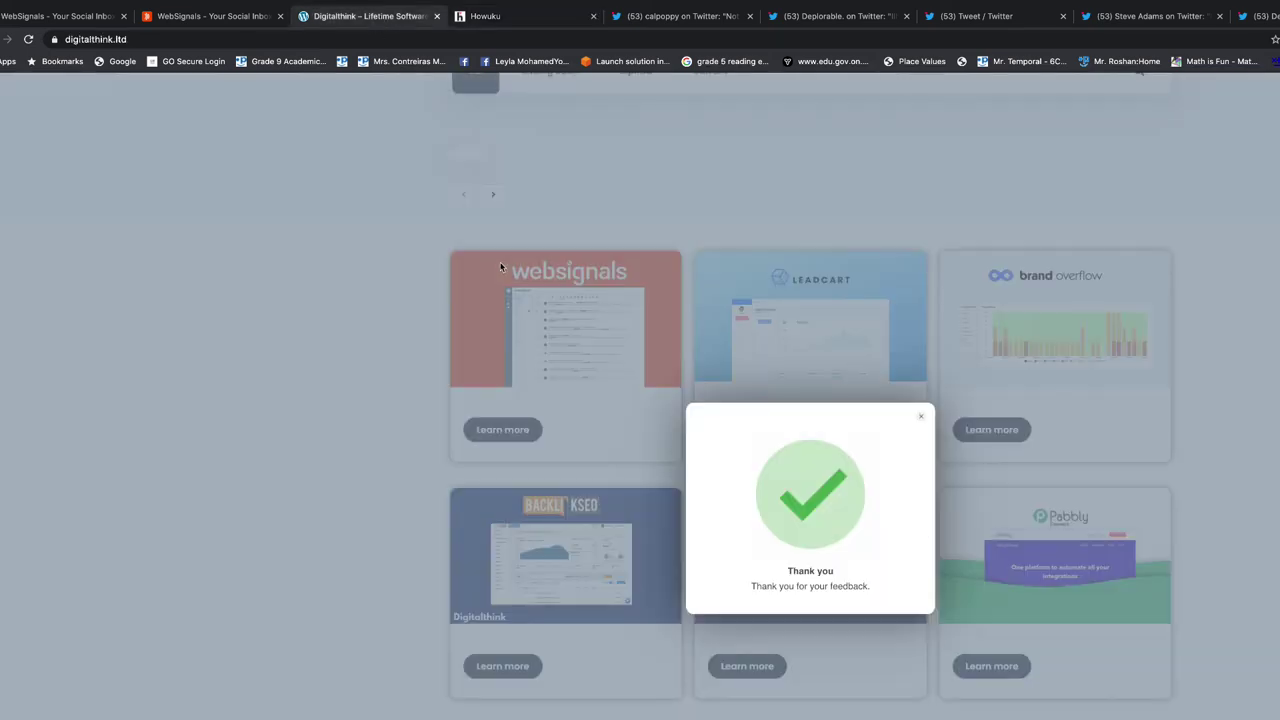
left_click(920, 417)
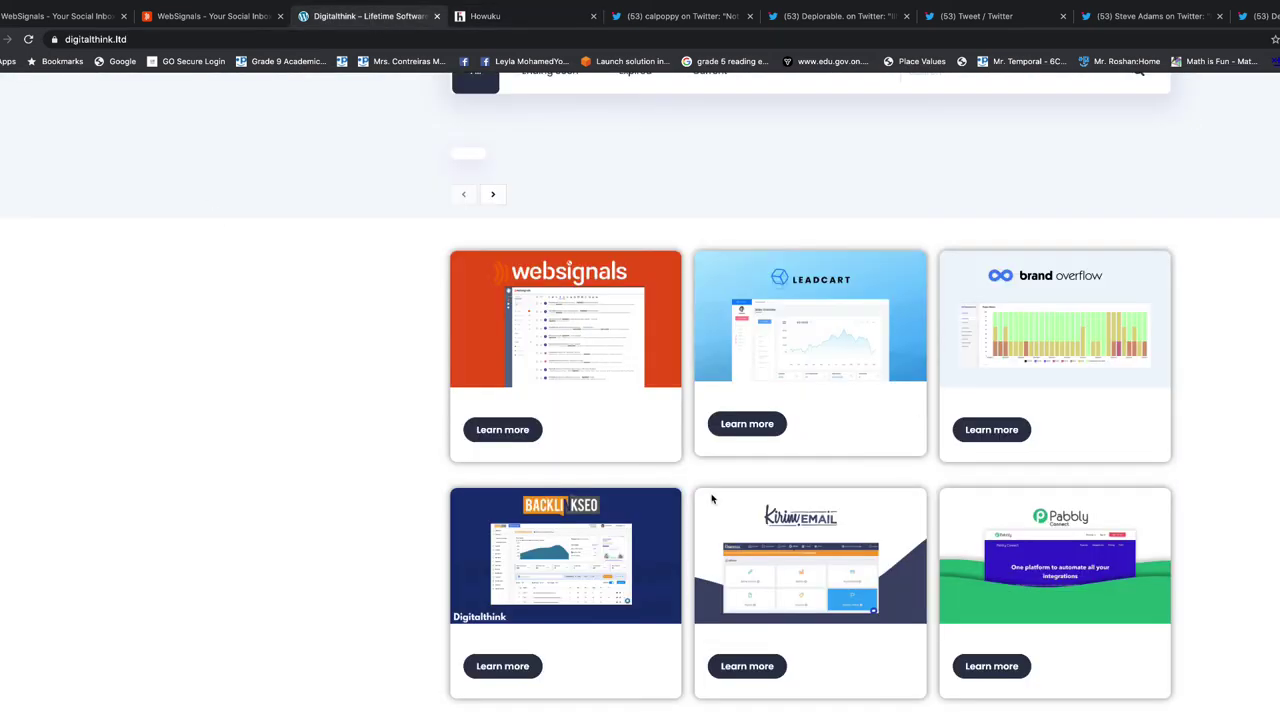
key("super+shift+4")
left_click_drag(405, 212, 810, 315)
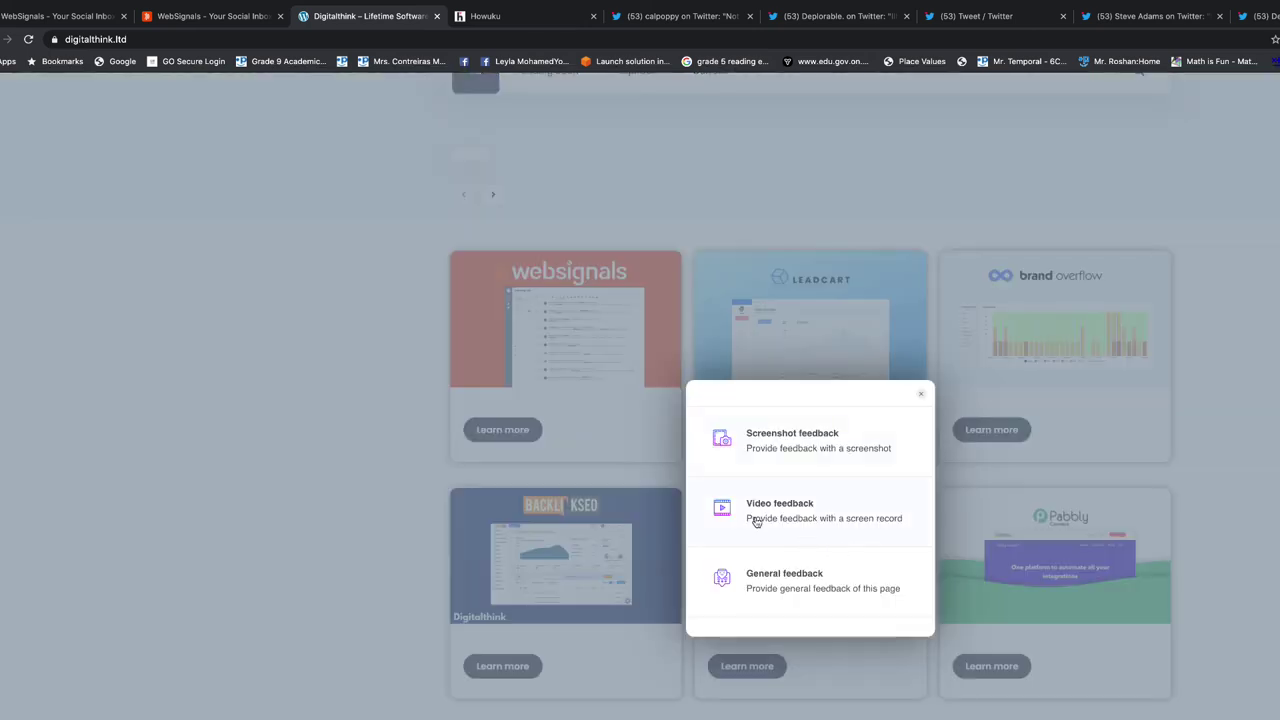
left_click(788, 445)
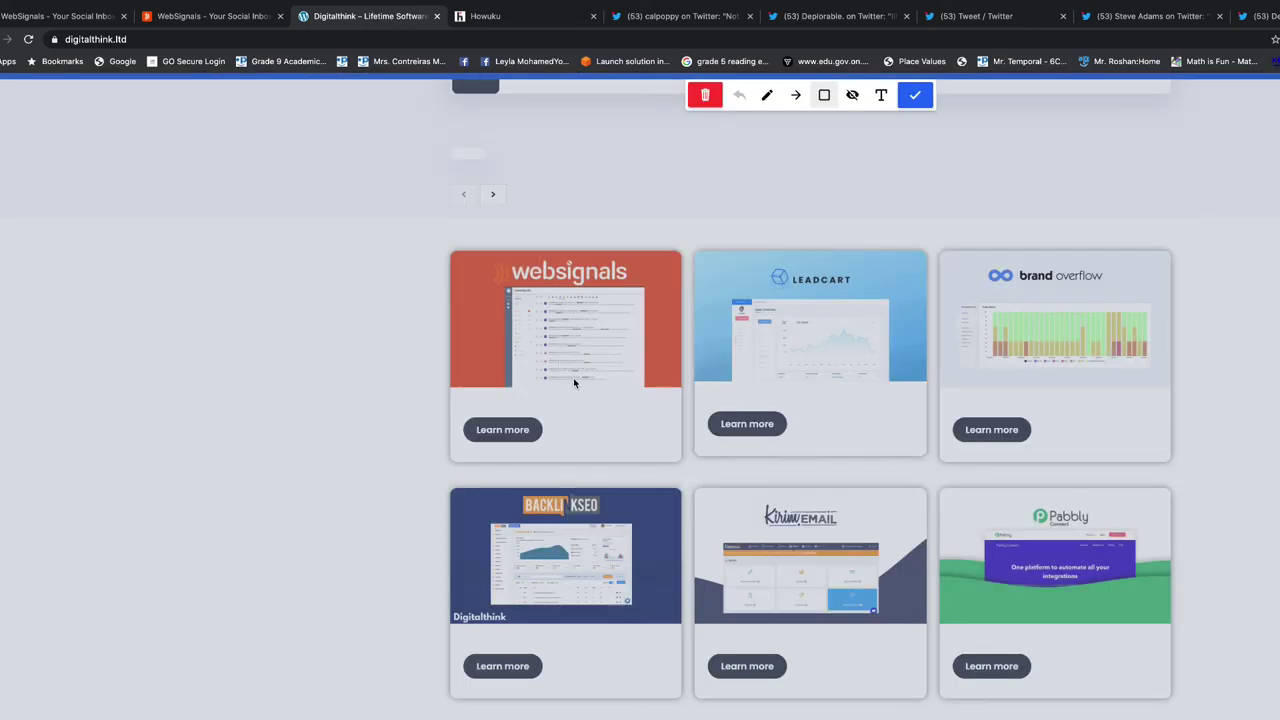
Draw red boxes over the product cards and a freehand scribble across them
mouse_move(409, 223)
left_mouse_down()
mouse_move(1163, 718)
mouse_move(1210, 714)
left_mouse_up()
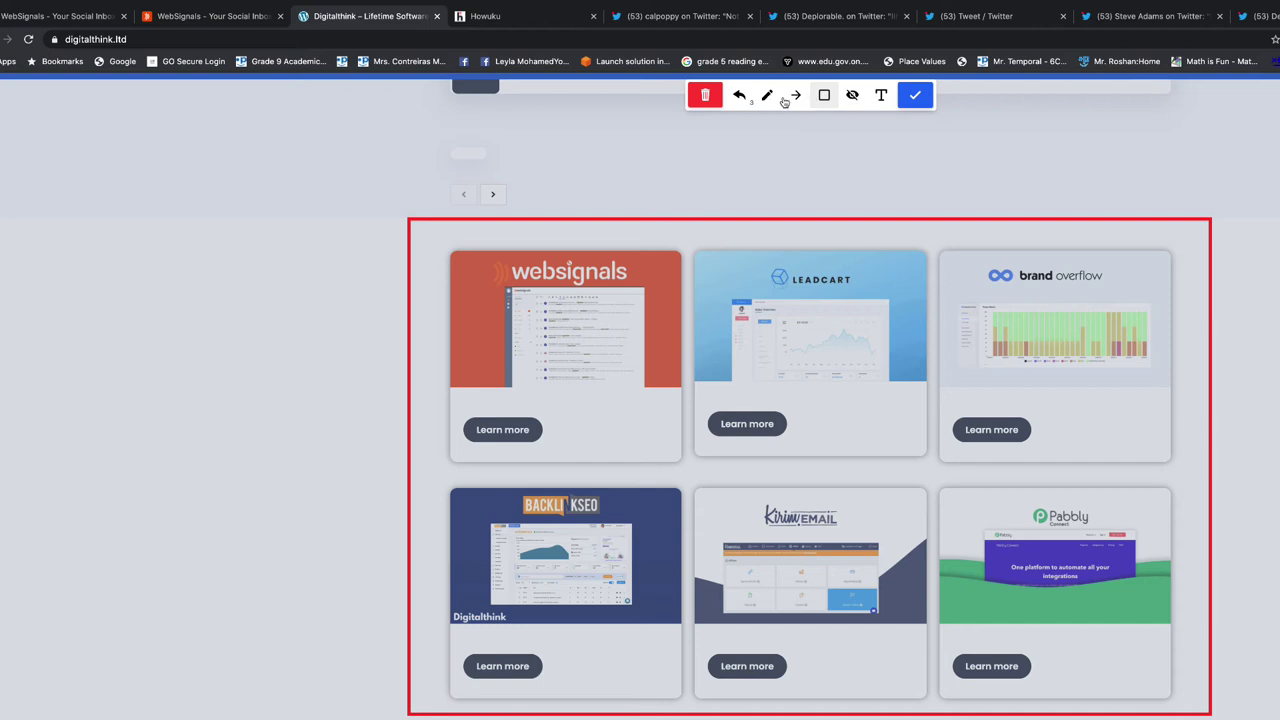
left_click(767, 97)
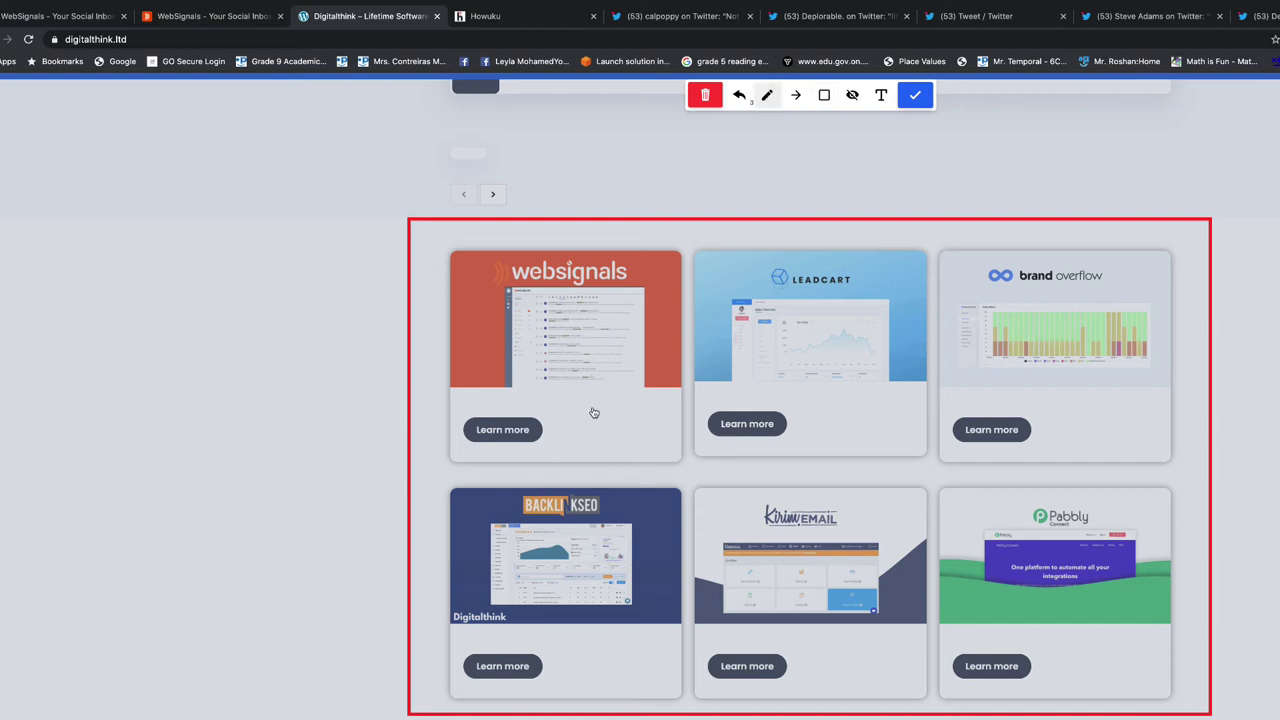
mouse_move(593, 403)
left_mouse_down()
mouse_move(595, 470)
mouse_move(589, 406)
left_mouse_up()
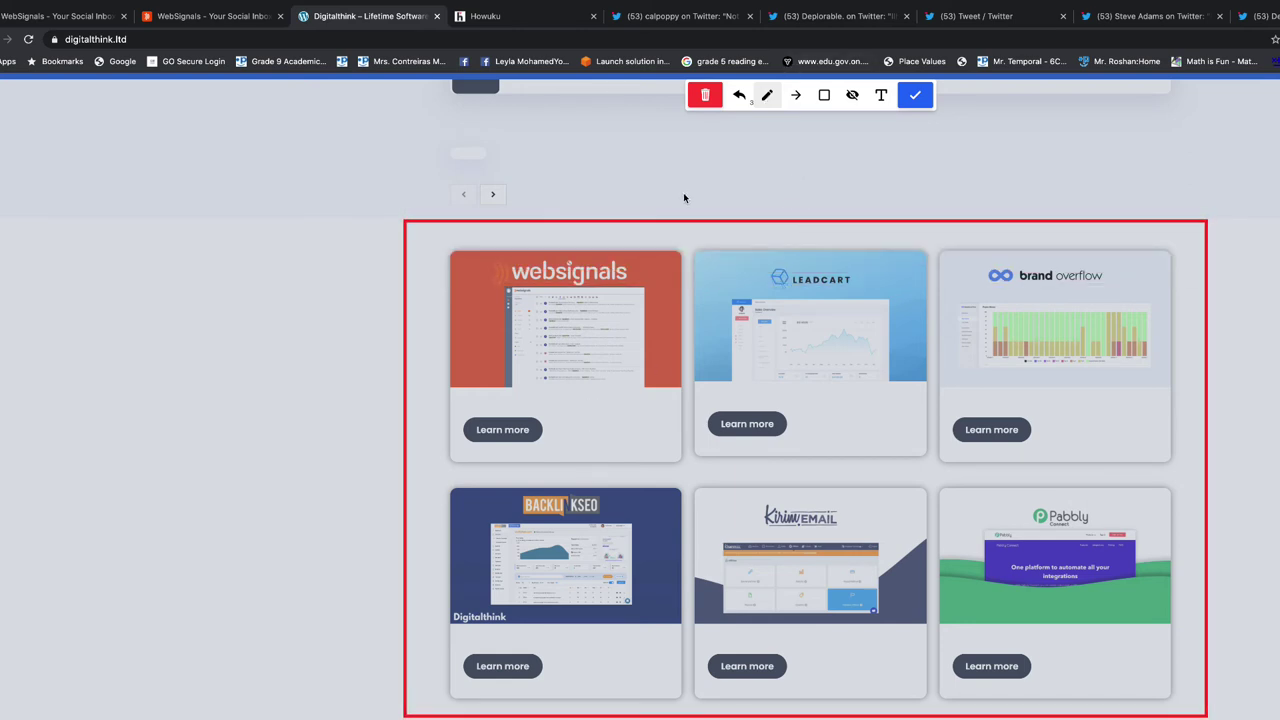
left_click(824, 97)
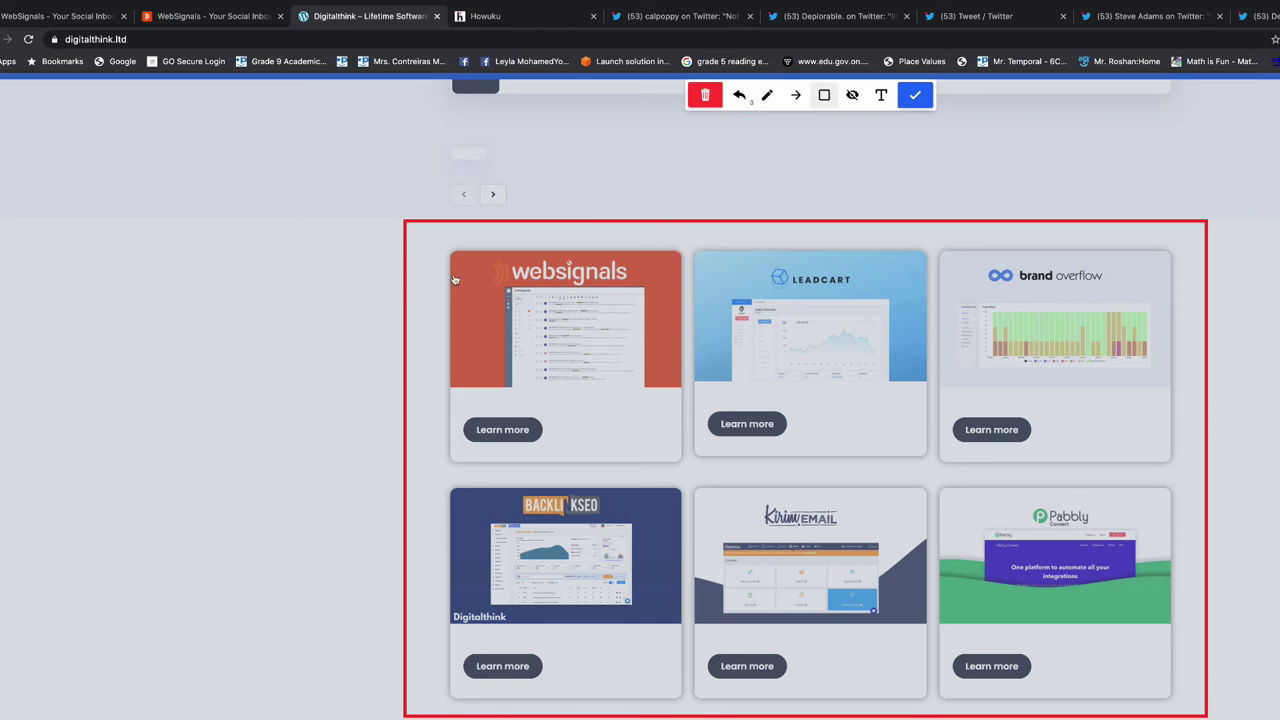
mouse_move(458, 275)
left_mouse_down()
mouse_move(683, 304)
mouse_move(839, 285)
left_mouse_up()
mouse_move(364, 214)
left_mouse_down()
mouse_move(628, 348)
mouse_move(682, 454)
left_mouse_up()
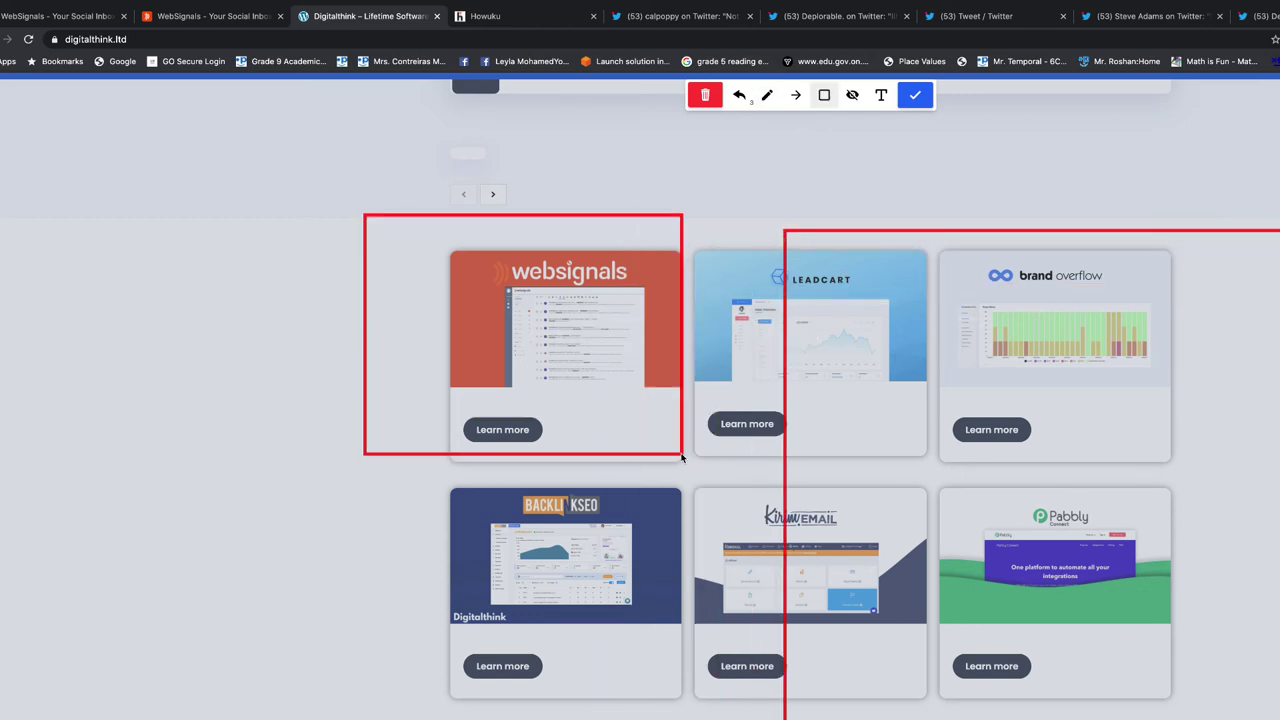
left_click(767, 95)
mouse_move(10, 422)
left_mouse_down()
mouse_move(306, 397)
mouse_move(331, 371)
mouse_move(195, 458)
mouse_move(274, 514)
mouse_move(335, 472)
mouse_move(445, 522)
mouse_move(768, 582)
mouse_move(668, 522)
left_mouse_up()
mouse_move(1049, 665)
left_mouse_down()
mouse_move(940, 290)
mouse_move(418, 300)
mouse_move(920, 365)
mouse_move(800, 372)
left_mouse_up()
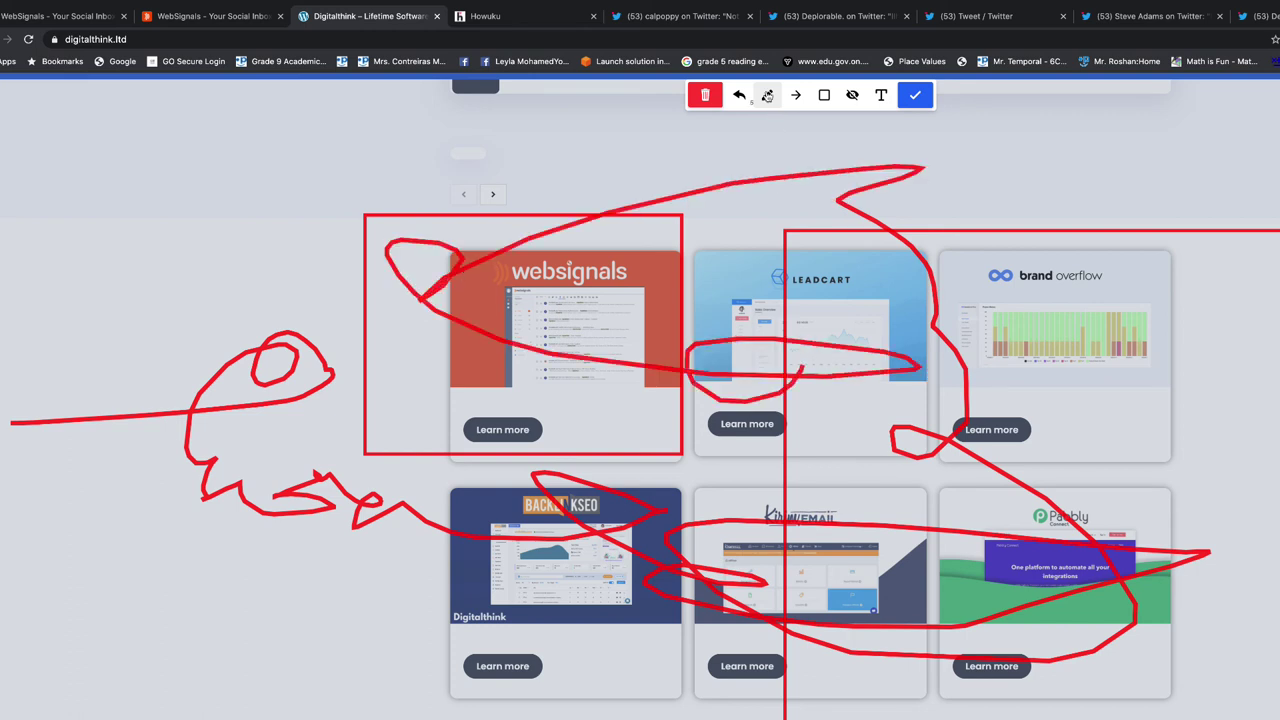
Add the text note 'This' near the right edge and attach the annotated screenshot
left_click(880, 95)
left_click(1220, 396)
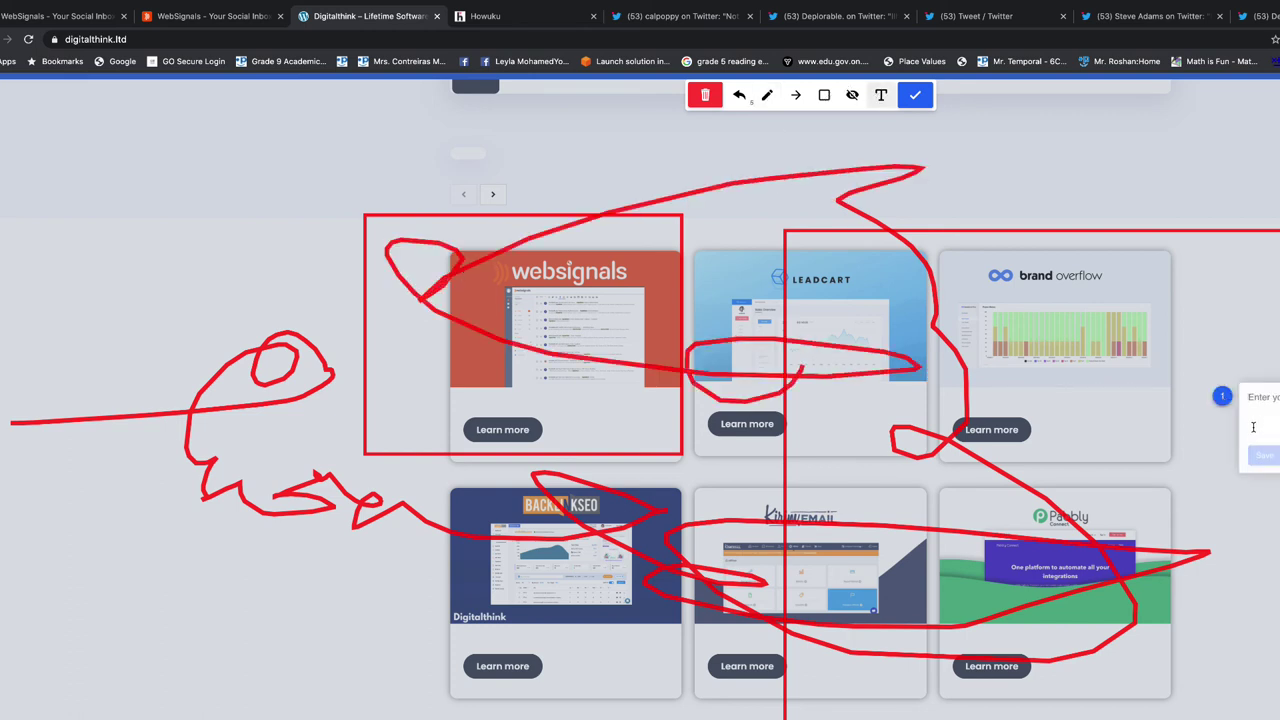
type("This is r")
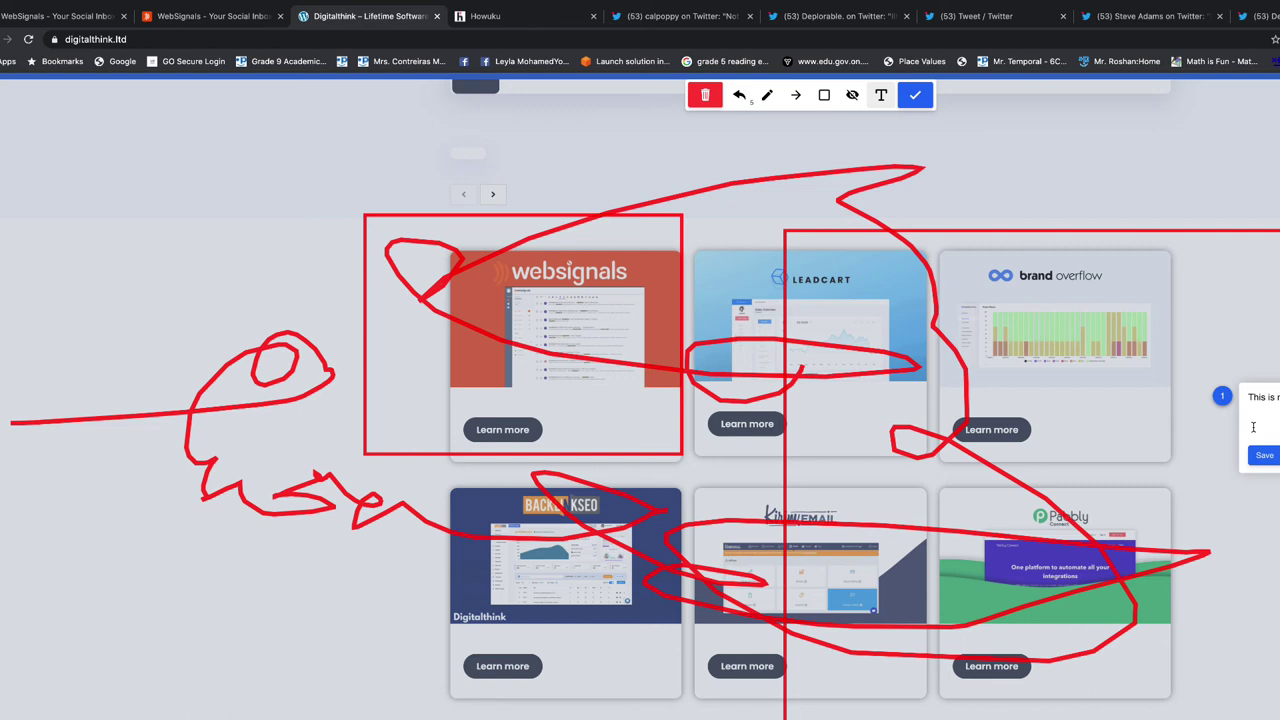
left_click(1267, 457)
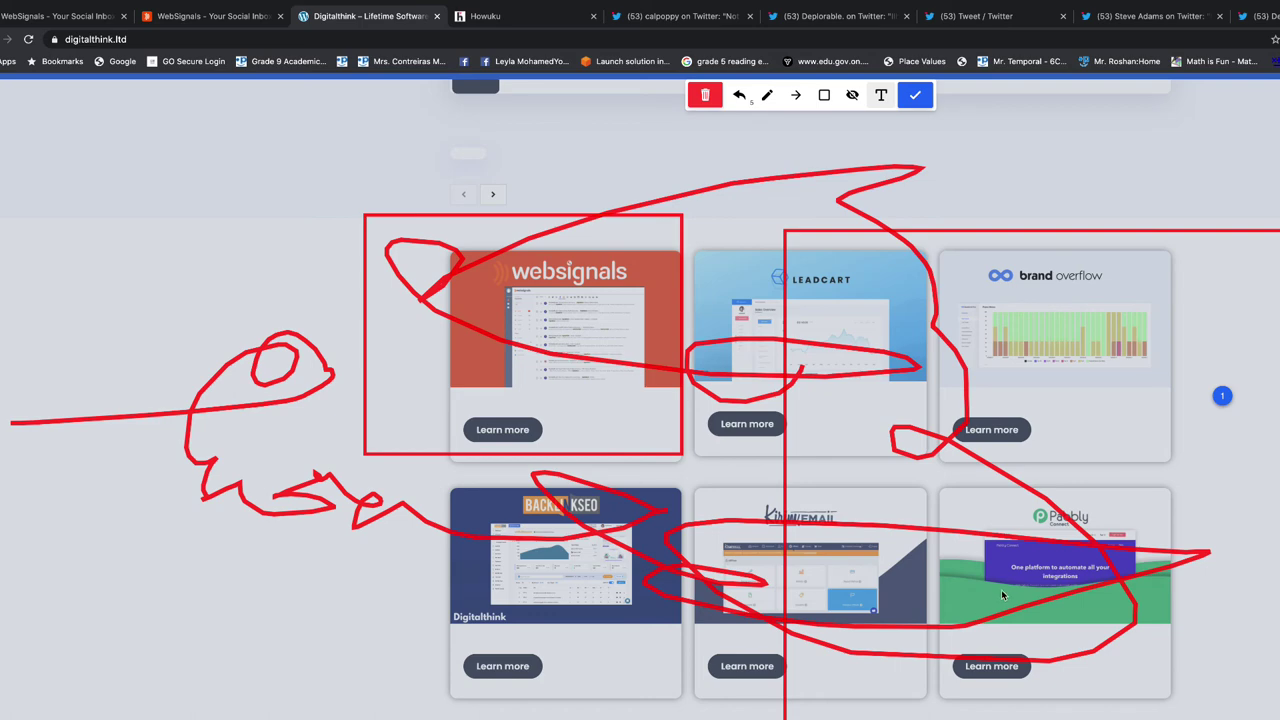
left_click(912, 95)
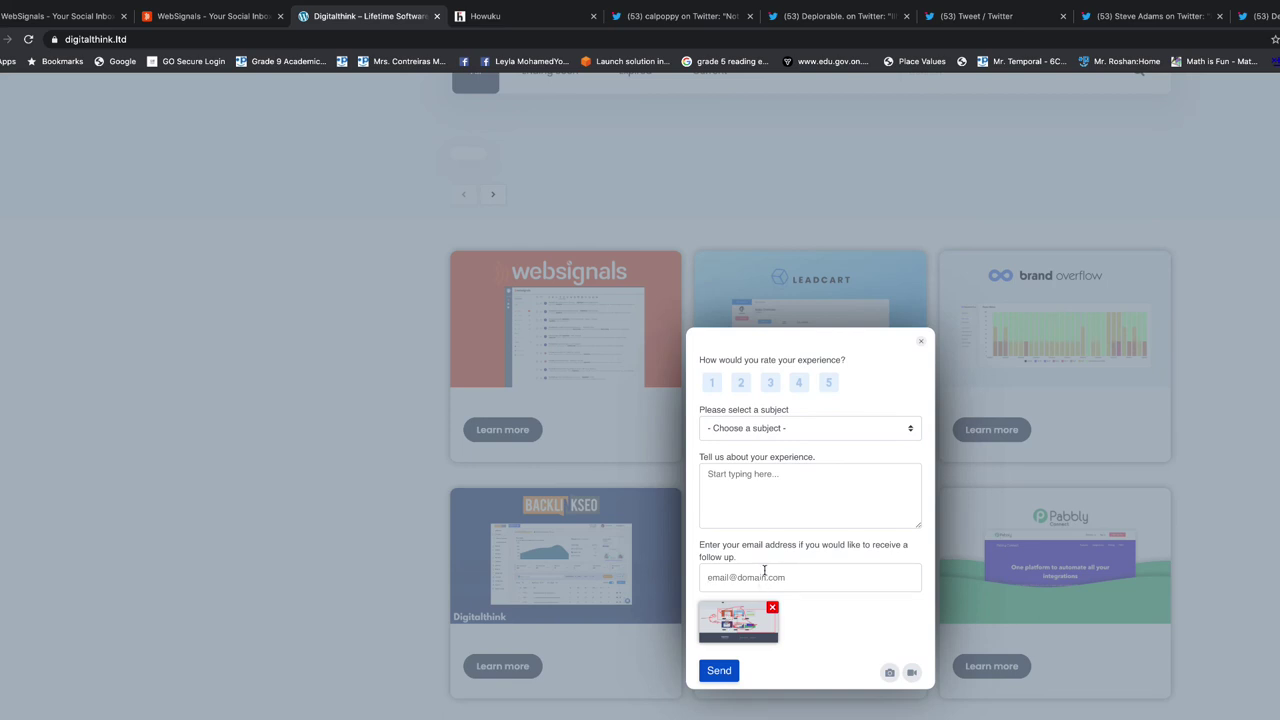
Send the feedback with an email address, subject Suggestion and message 'THIS IS LIVE'
left_click(771, 430)
left_click(771, 440)
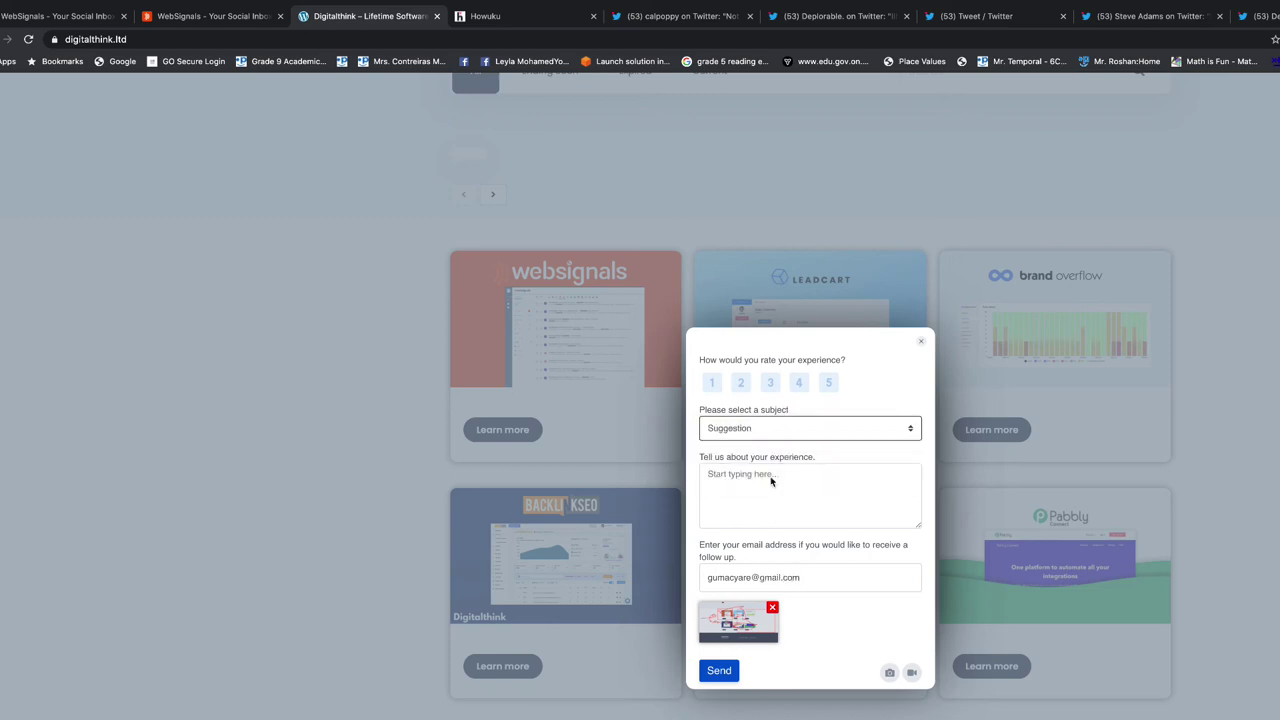
left_click(767, 485)
type("THIS IS")
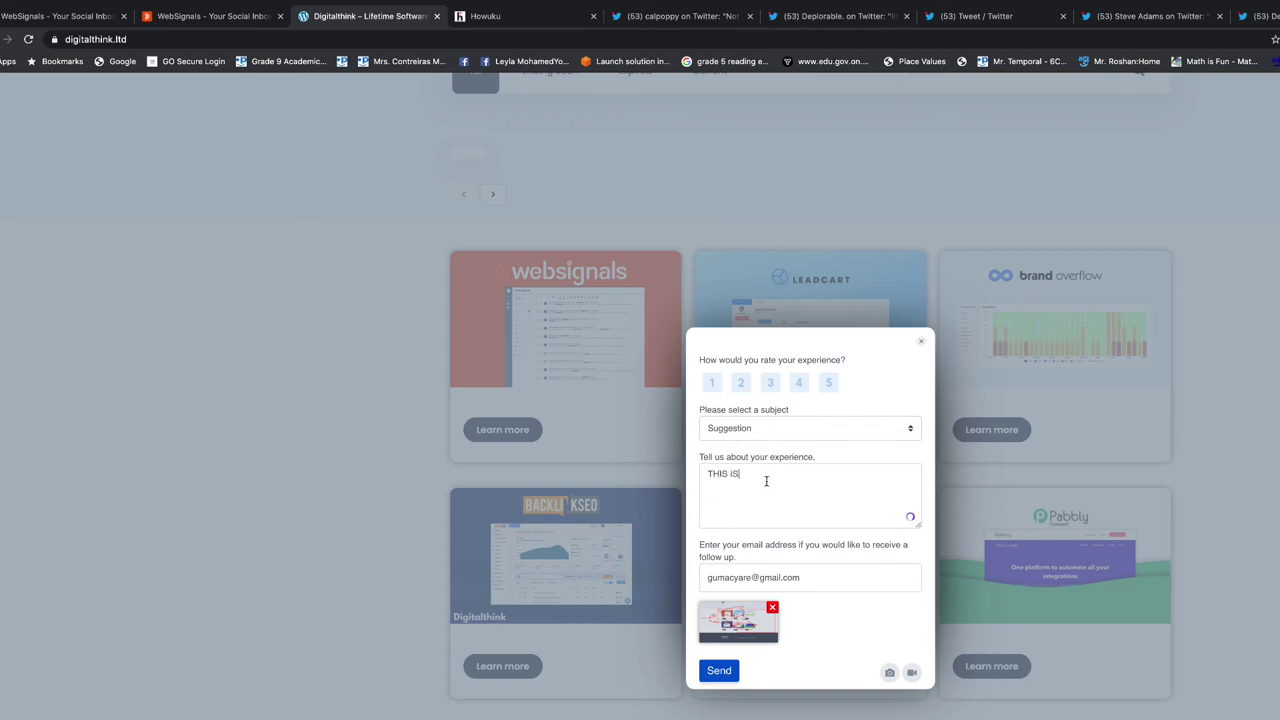
type(" LIVE")
left_click(716, 672)
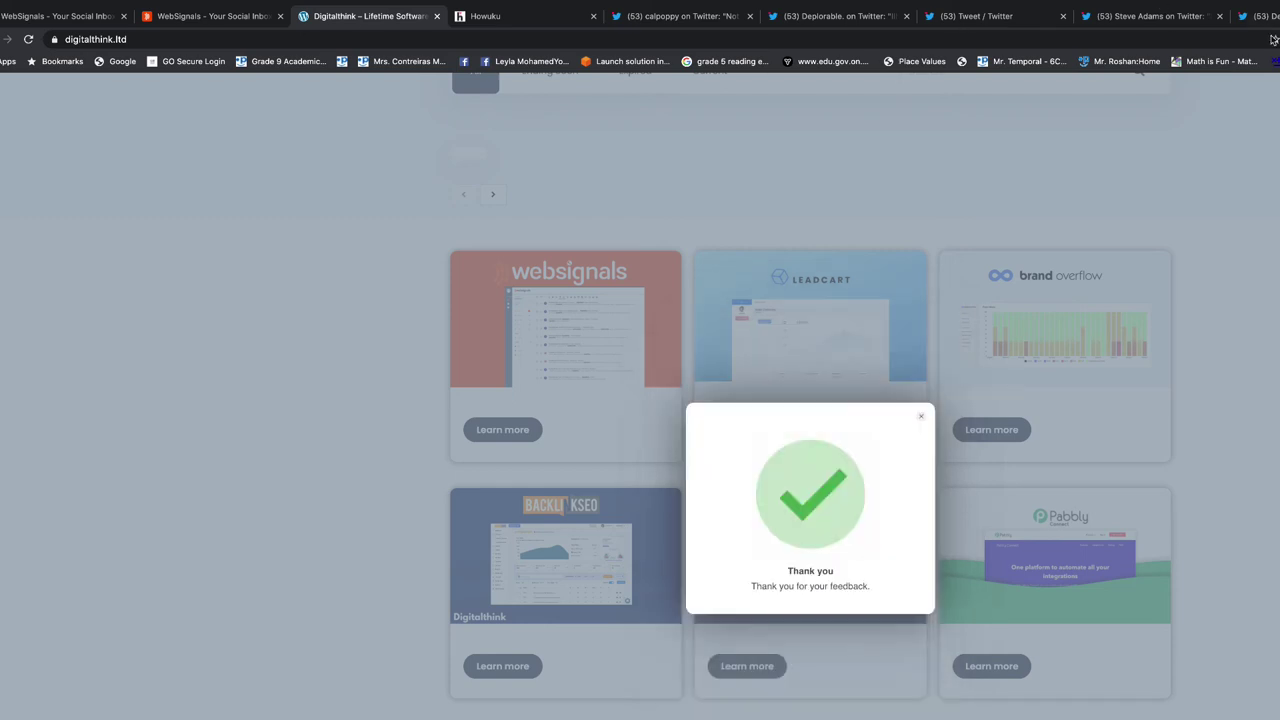
Reload Howuku's feedback page and read the newest session's comments
left_click(490, 16)
left_click(264, 39)
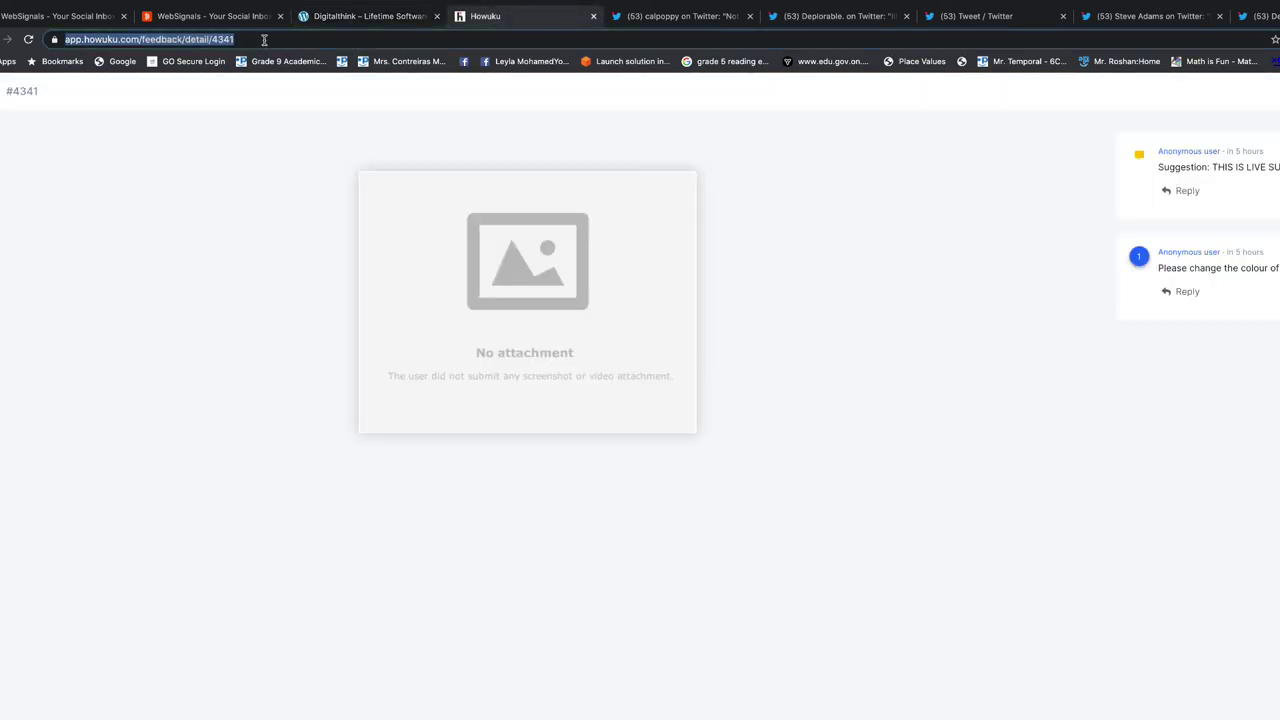
key("Return")
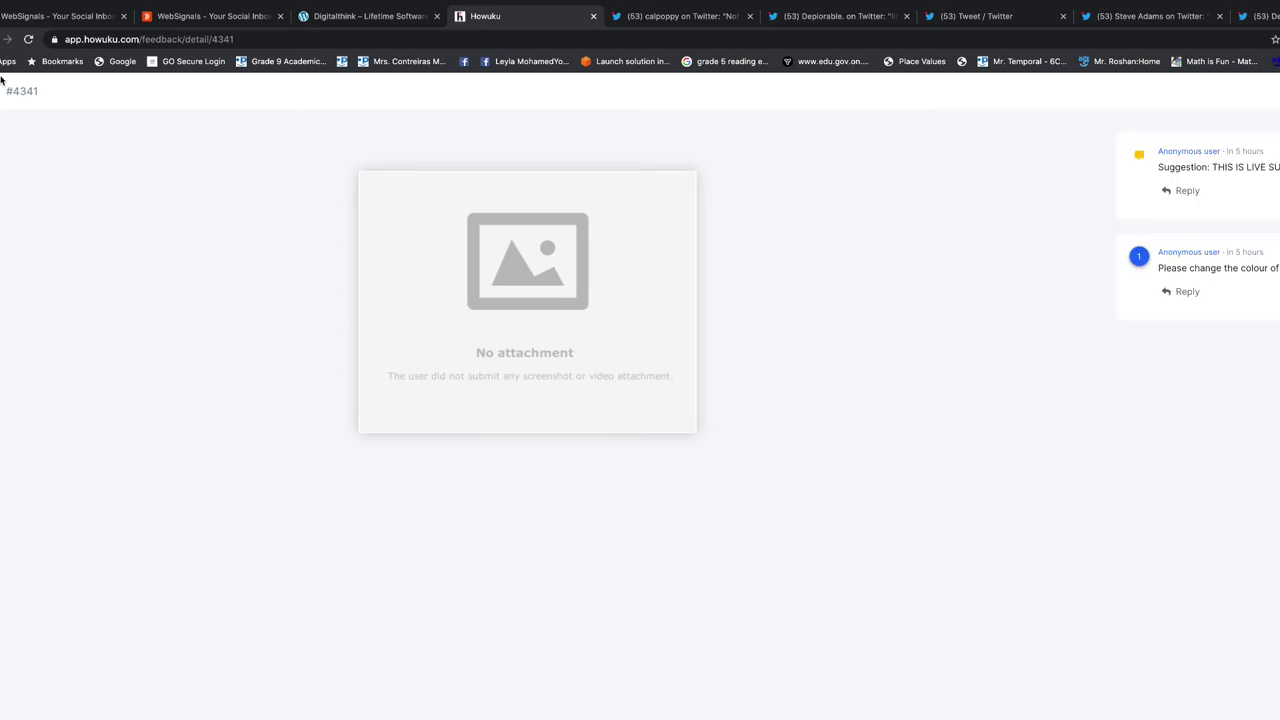
key("super+bracketleft")
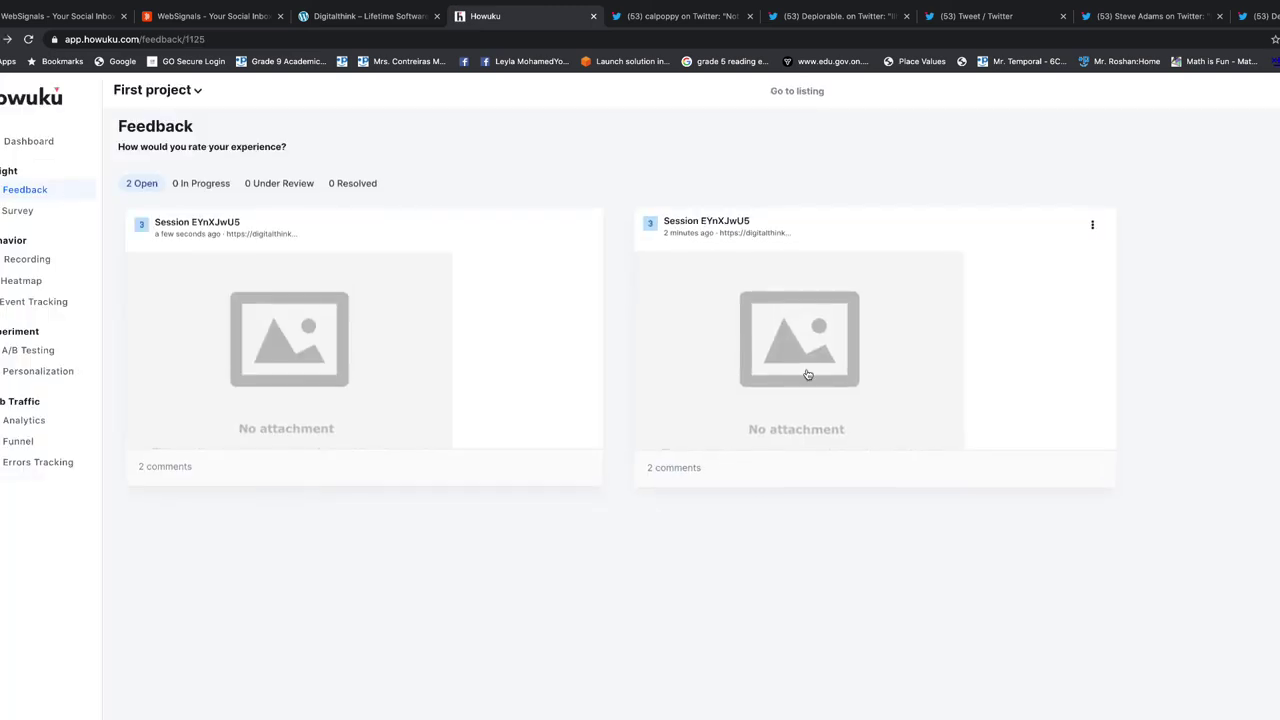
left_click(687, 470)
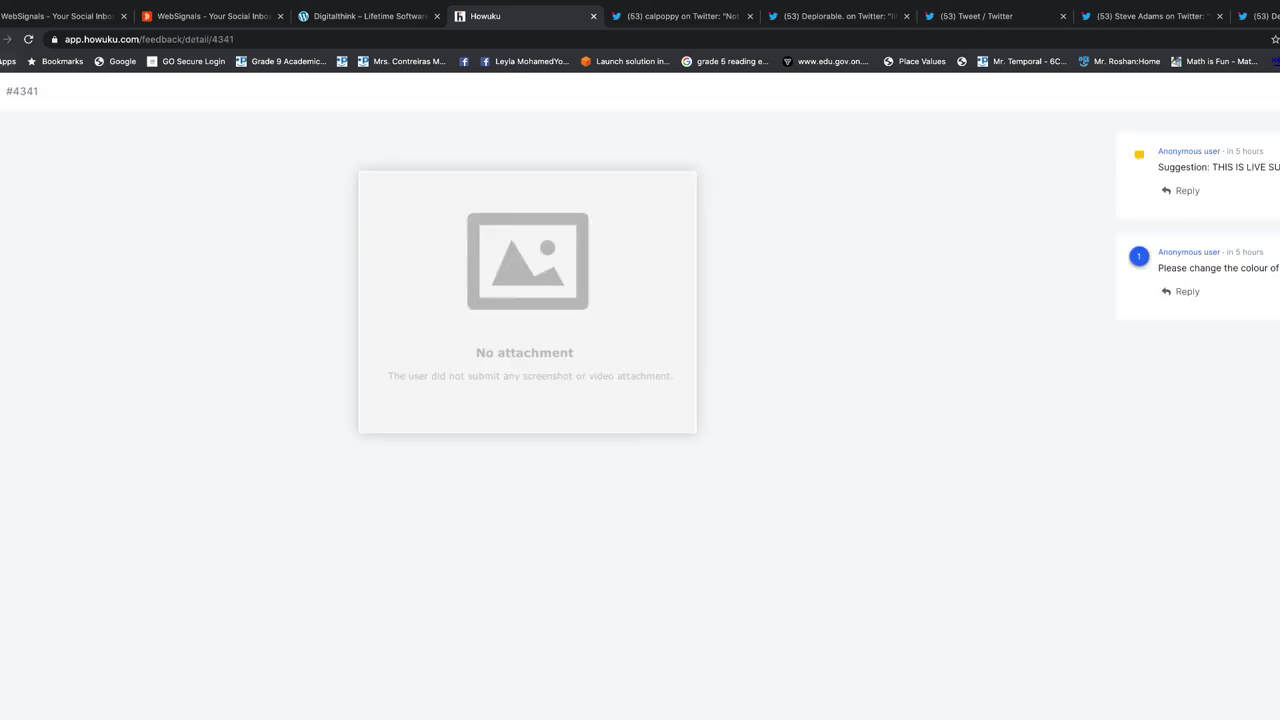
left_click(7, 39)
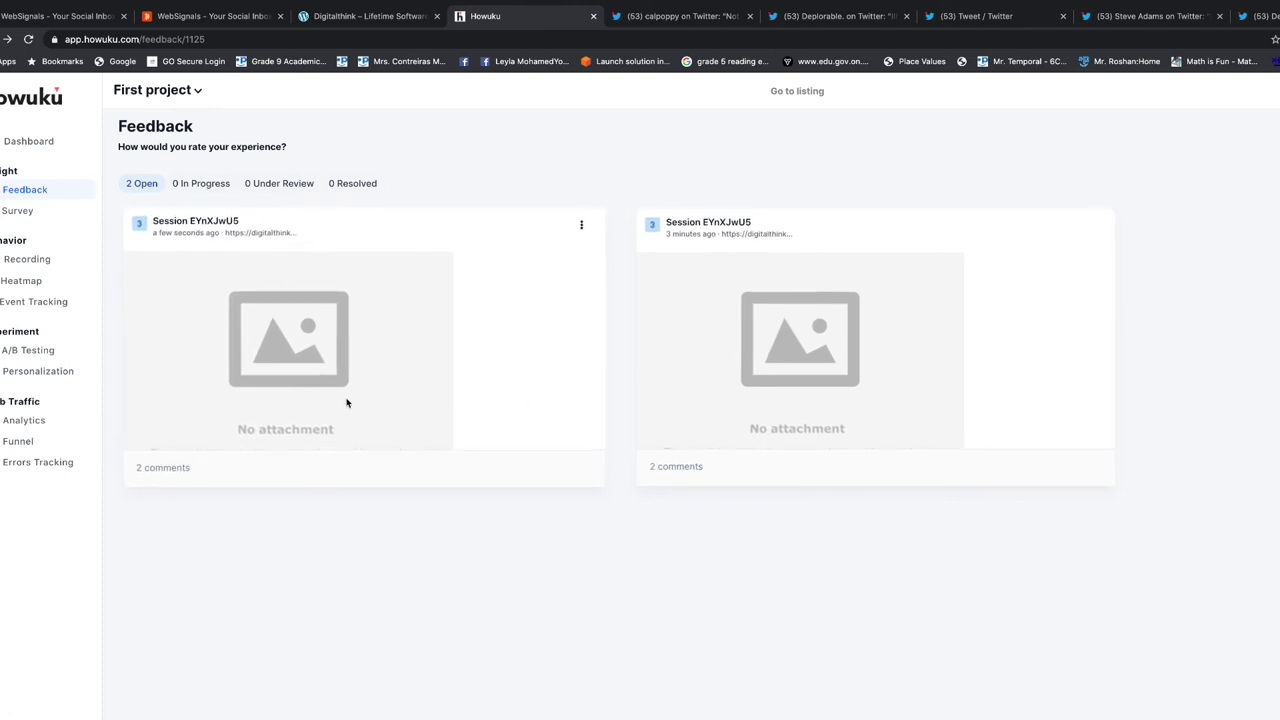
Open the newest session's details, check the In Progress tab, then return to Open
left_click(359, 369)
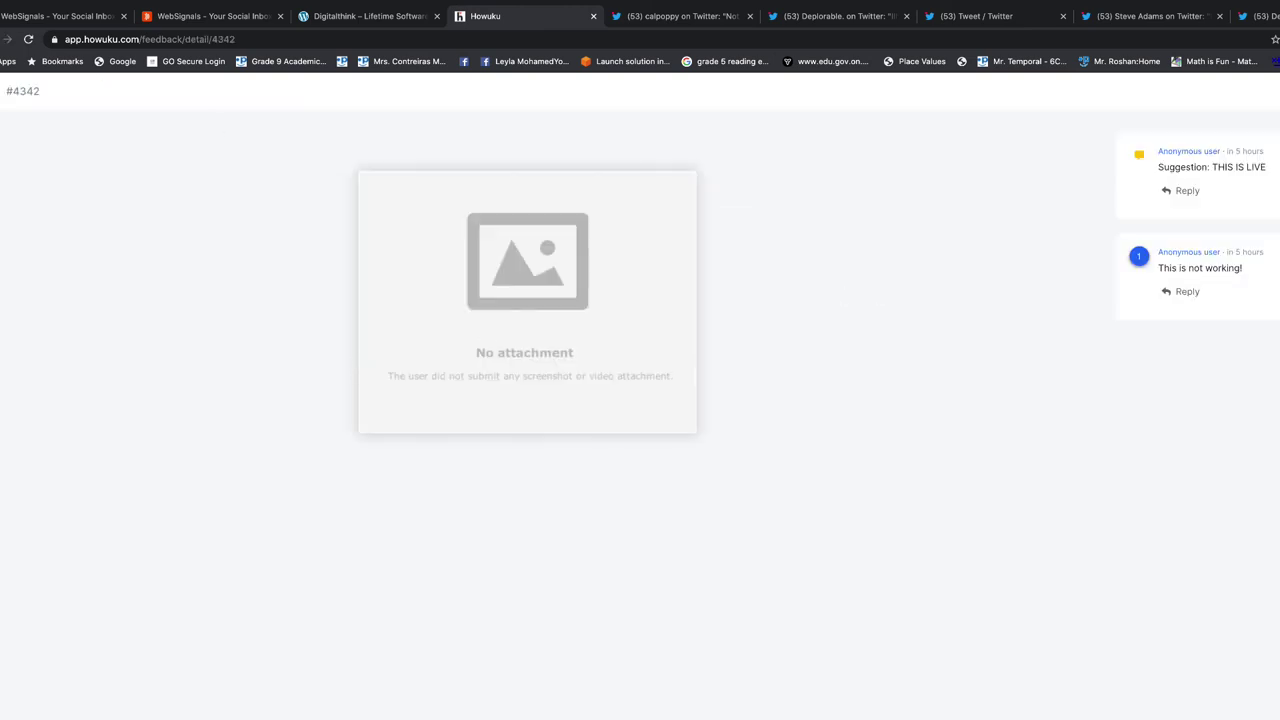
key("Escape")
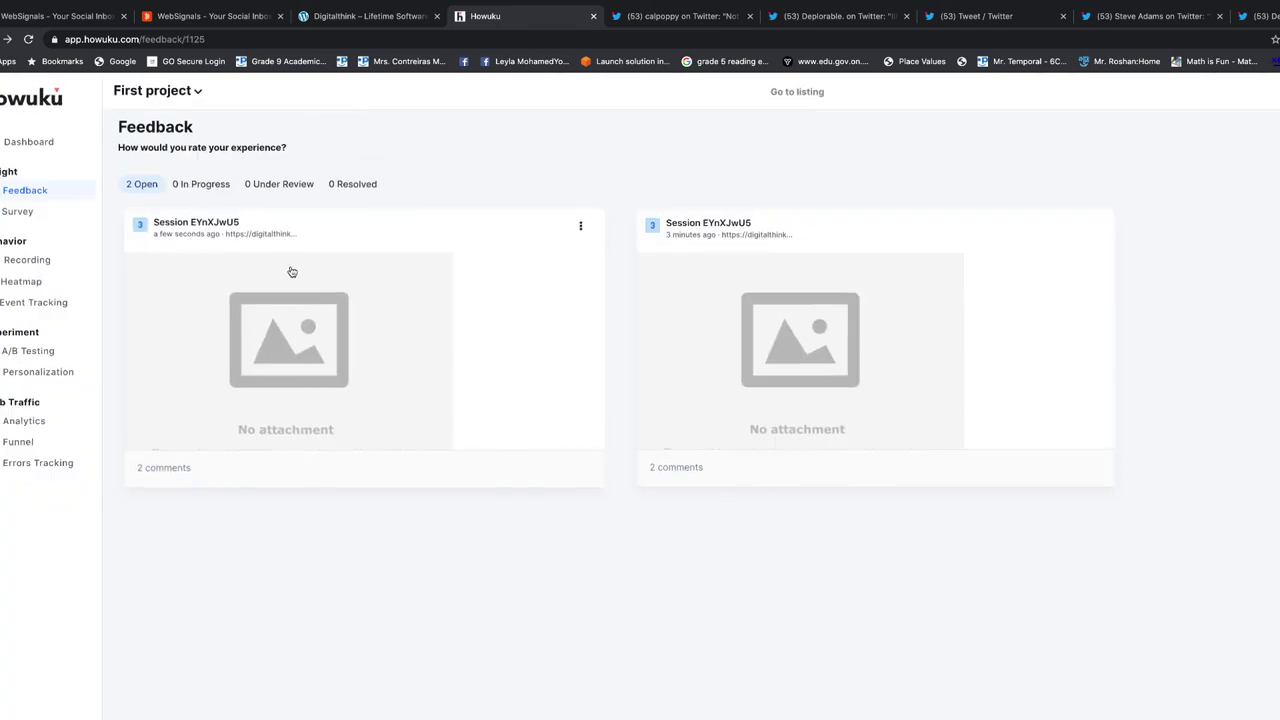
left_click(207, 186)
left_click(141, 186)
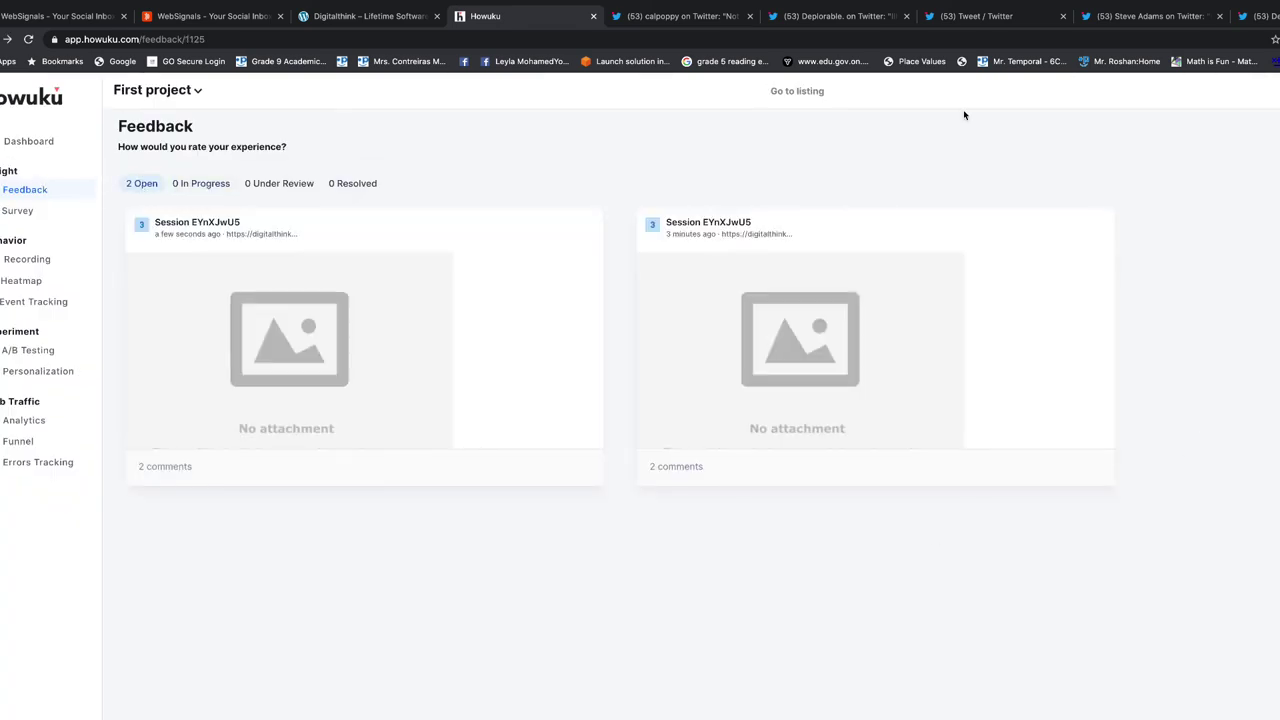
mouse_move(814, 10)
Log into Digitalthink's WordPress admin via /wp-admin and open the Howuku plugin page
left_click(345, 17)
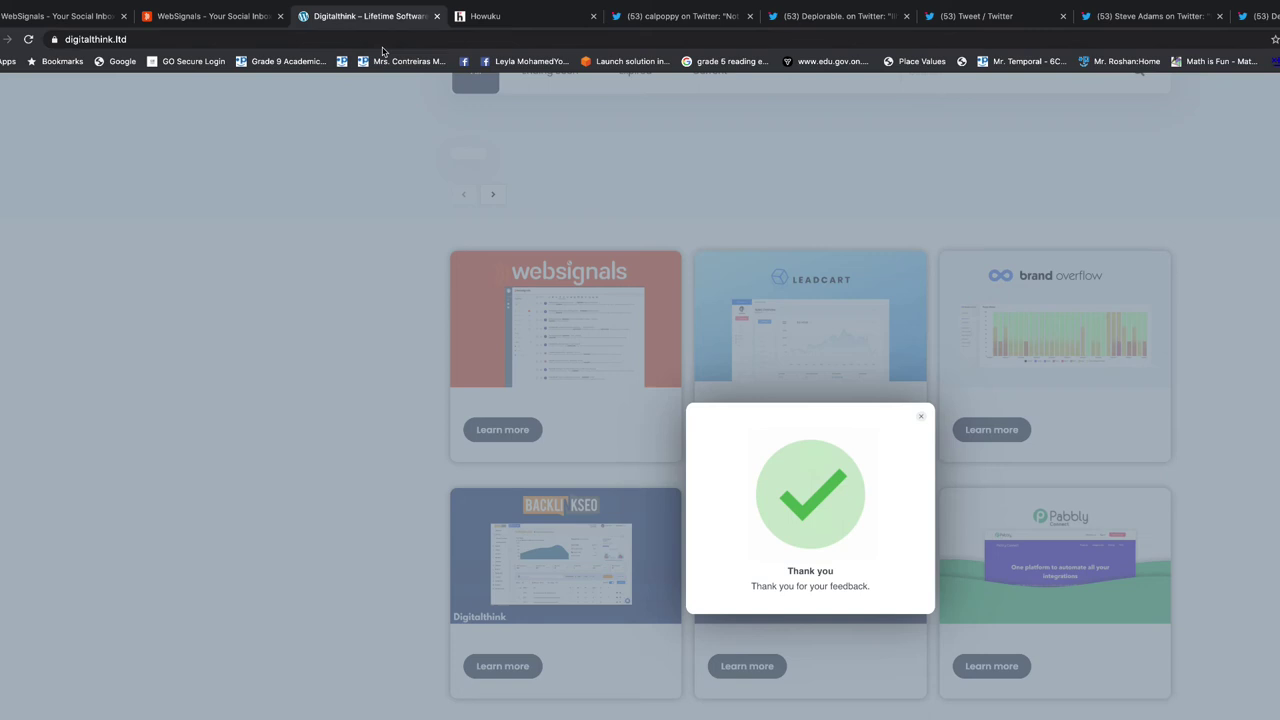
left_click(192, 40)
left_click(196, 40)
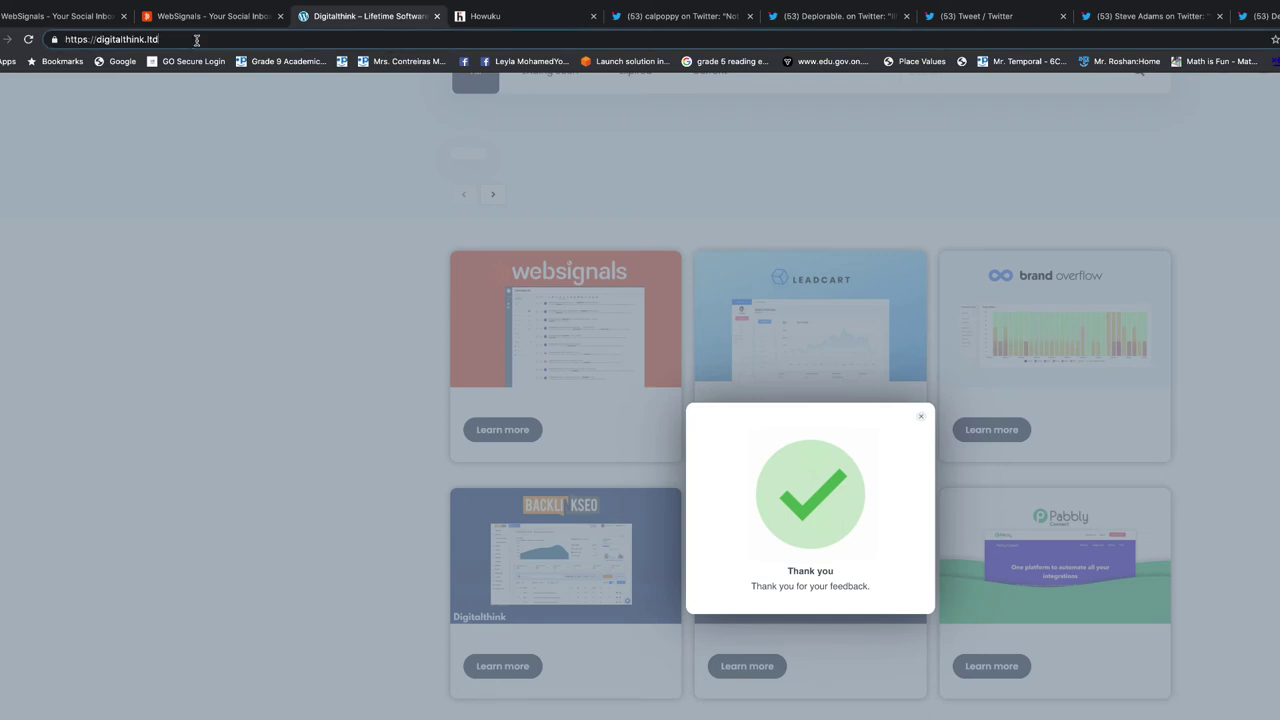
type("/wp-ad")
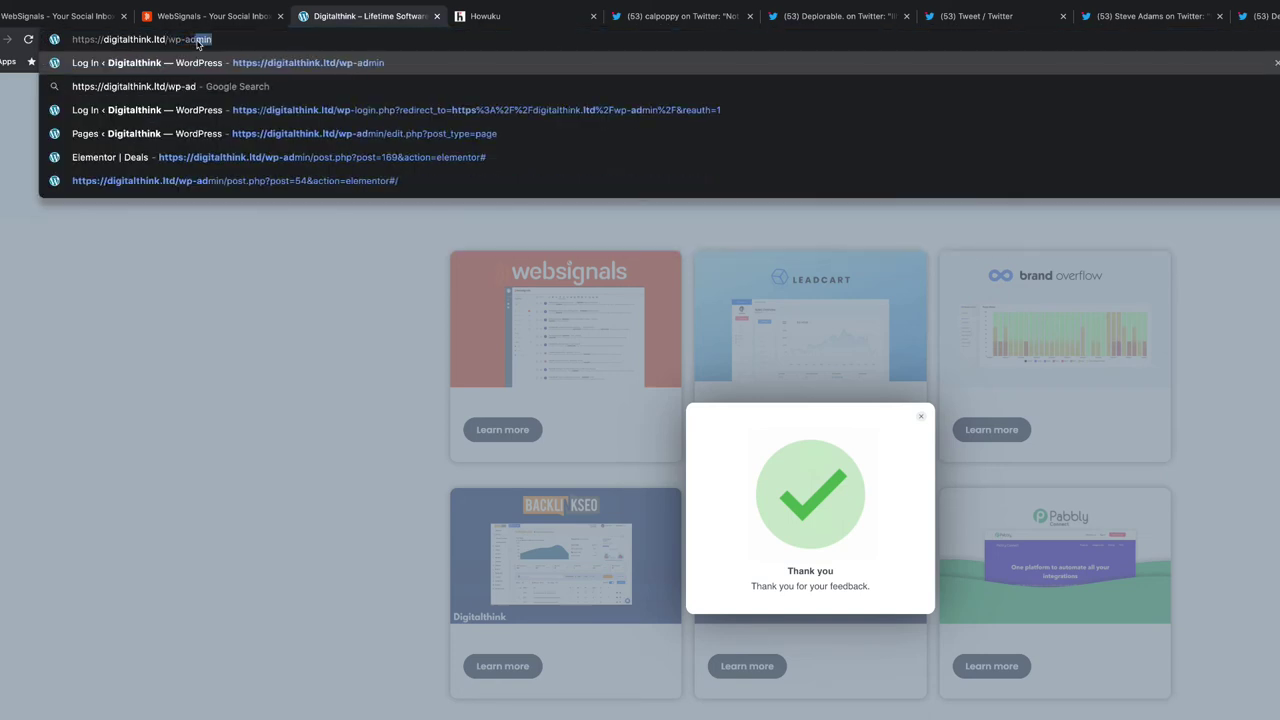
key("Return")
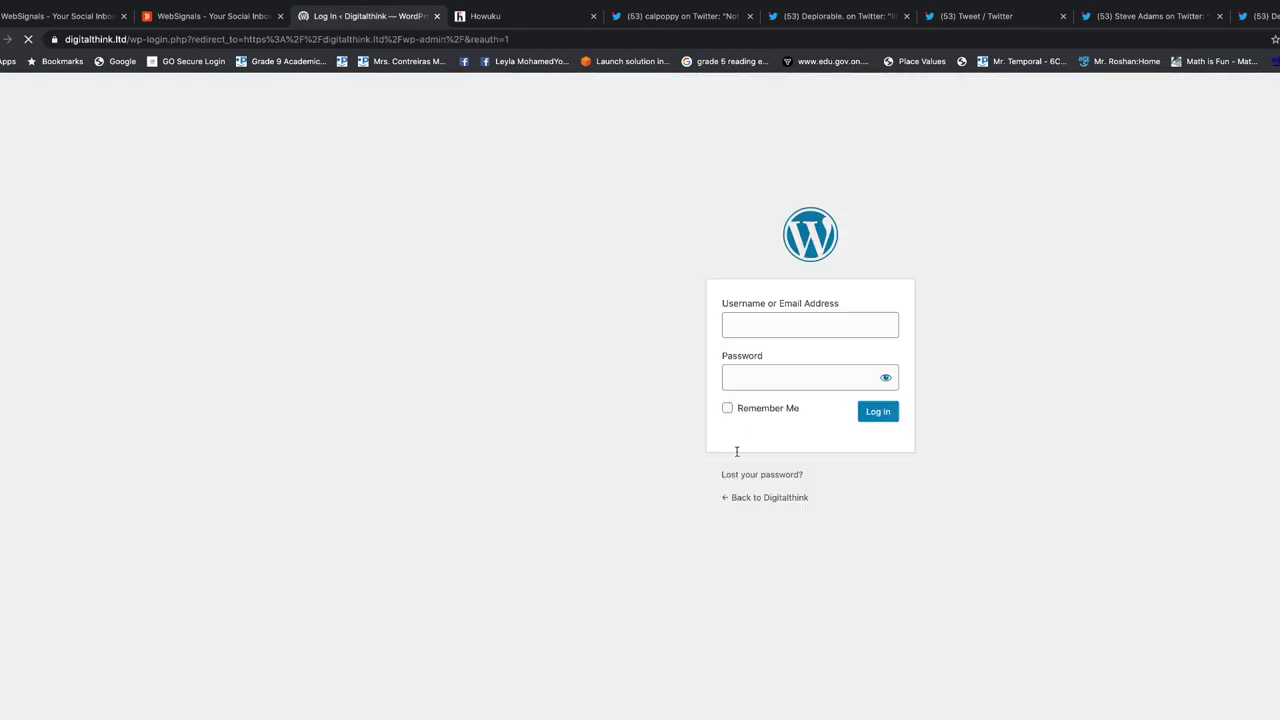
left_click(872, 412)
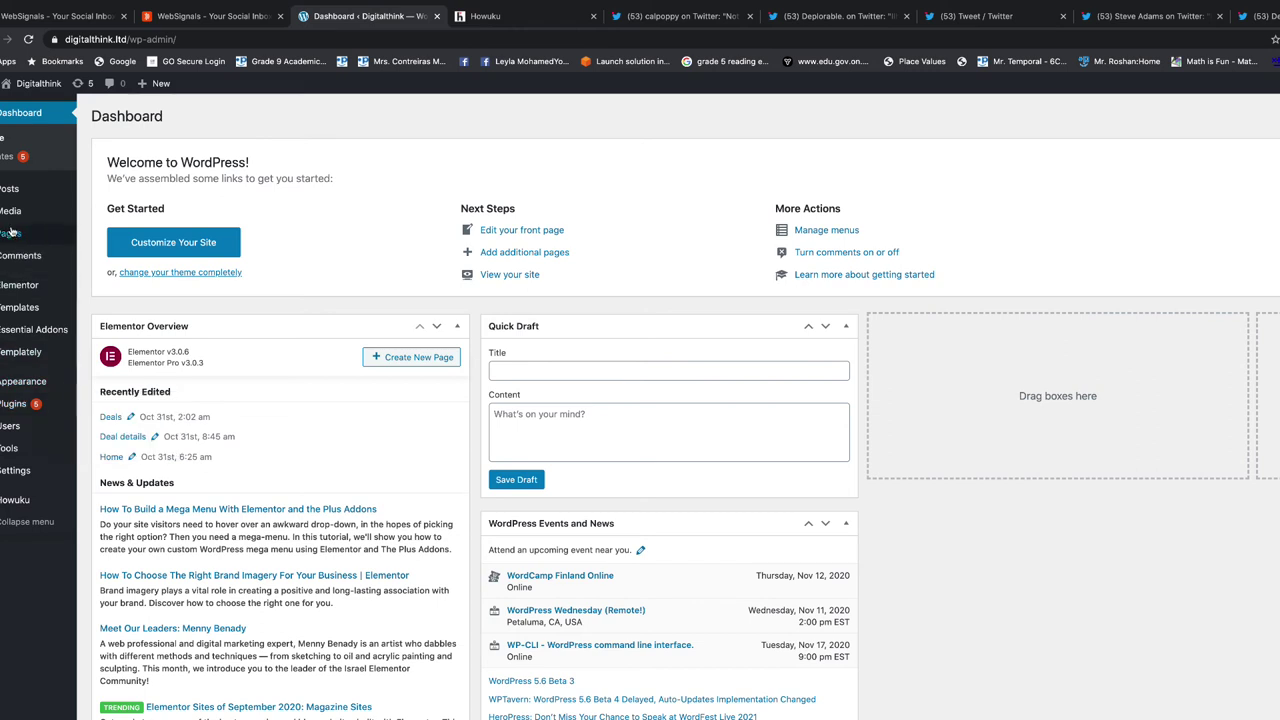
left_click(16, 504)
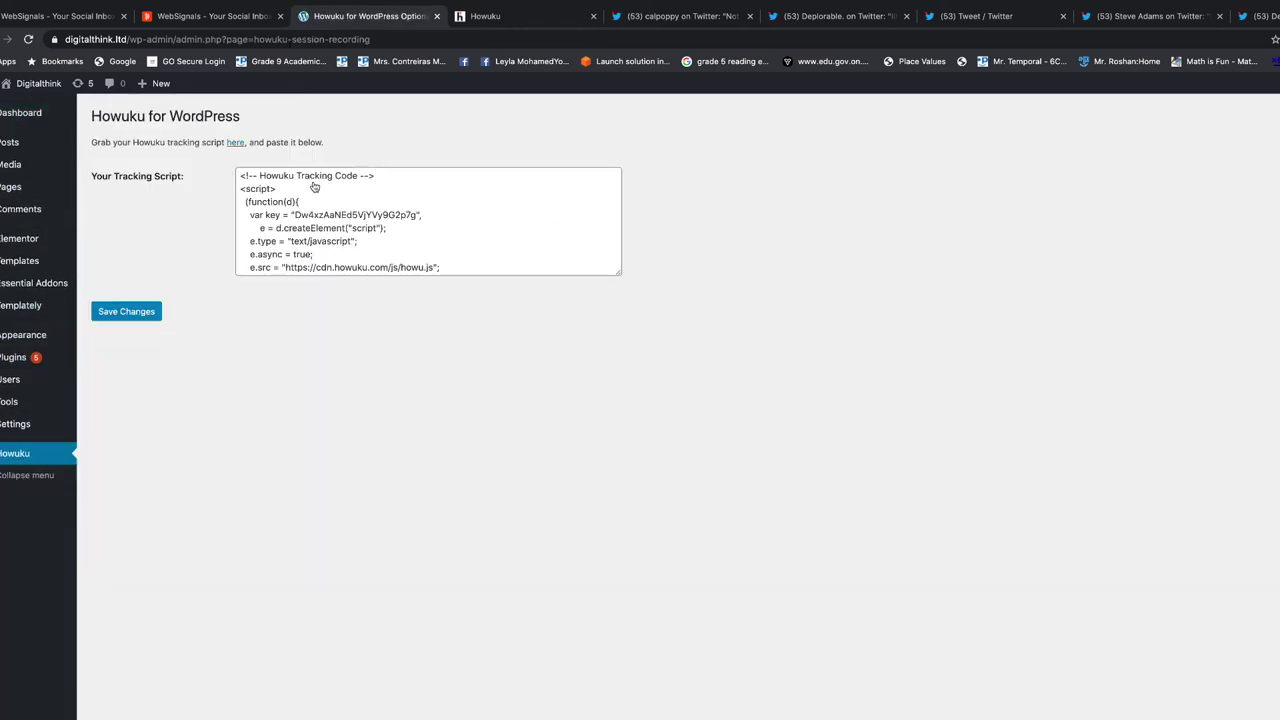
Delete all the code in the Howuku plugin's Your Tracking Script box
left_click(311, 201)
triple_click(311, 202)
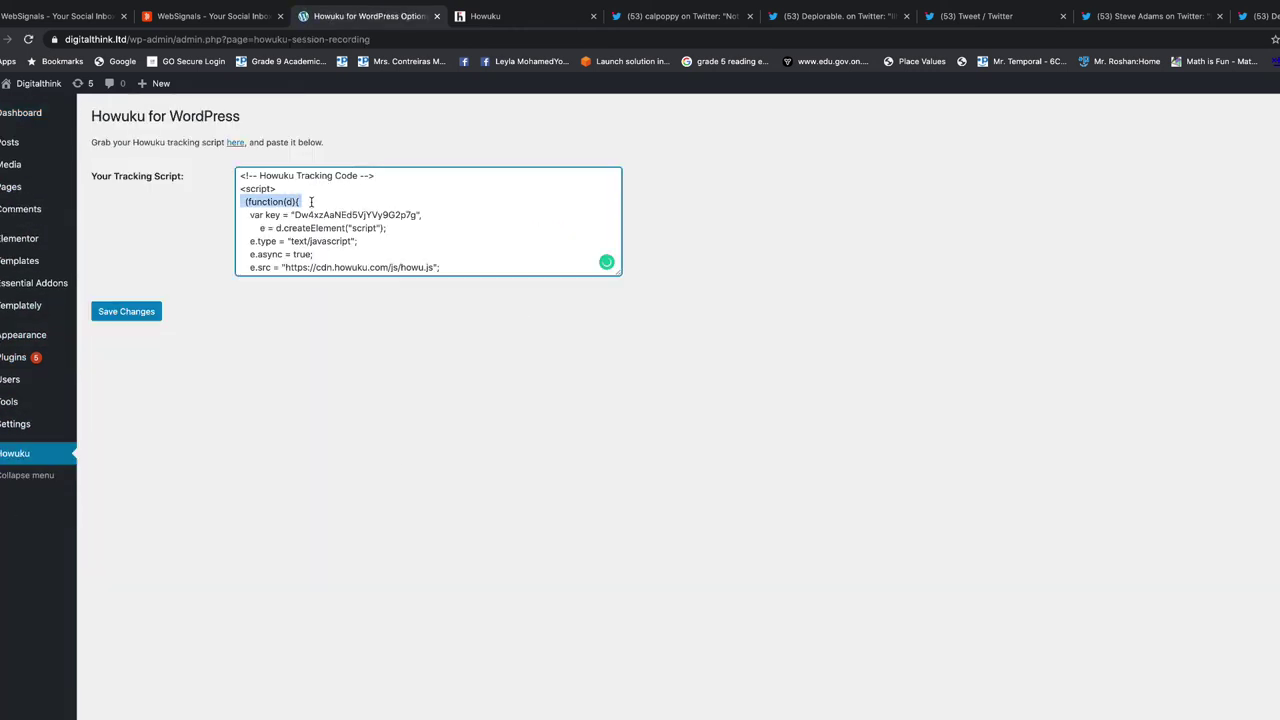
key("ctrl+a")
key("BackSpace")
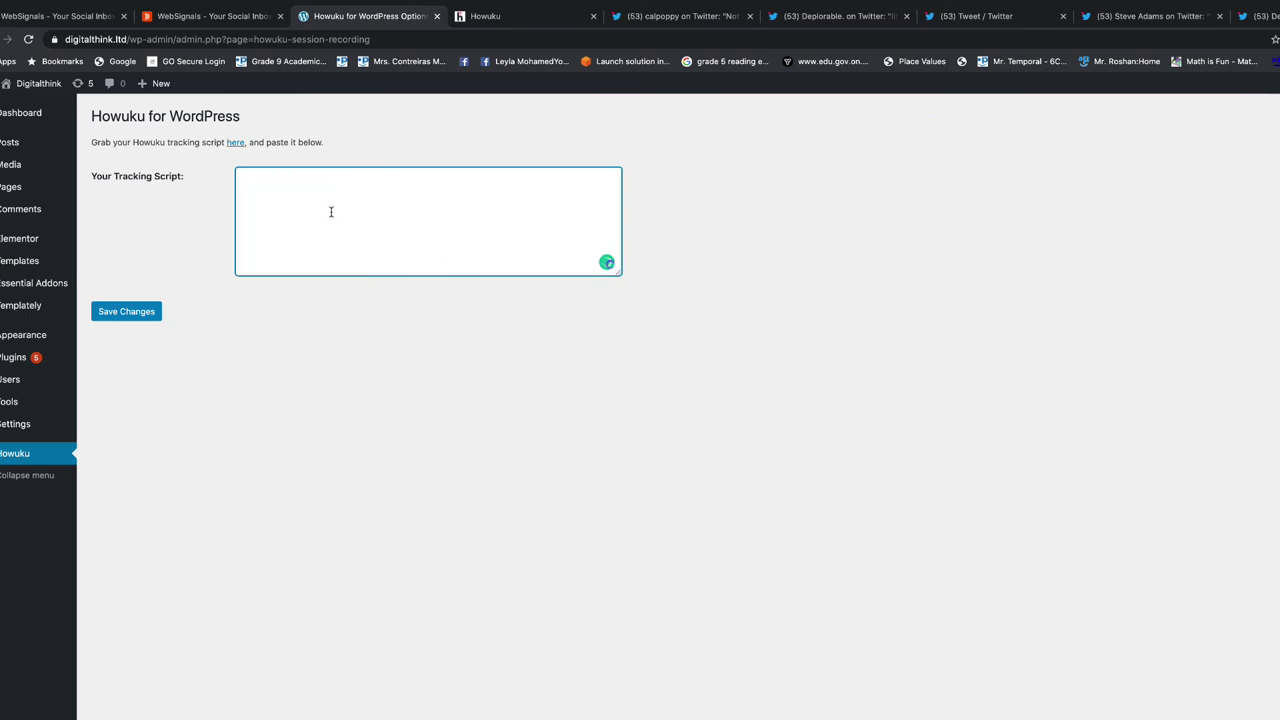
left_click(540, 16)
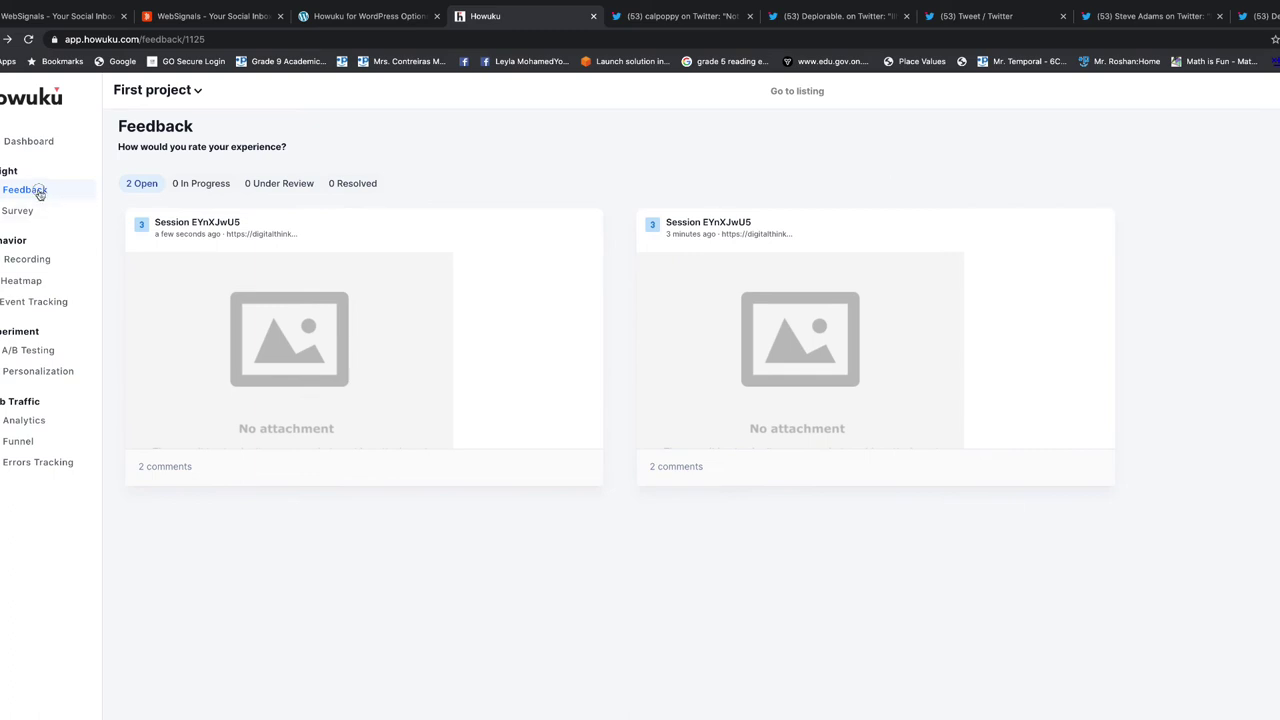
Open Customize Feedback for the experience-rating widget and expand its appearance, email, miscellaneous and label sections
left_click(37, 190)
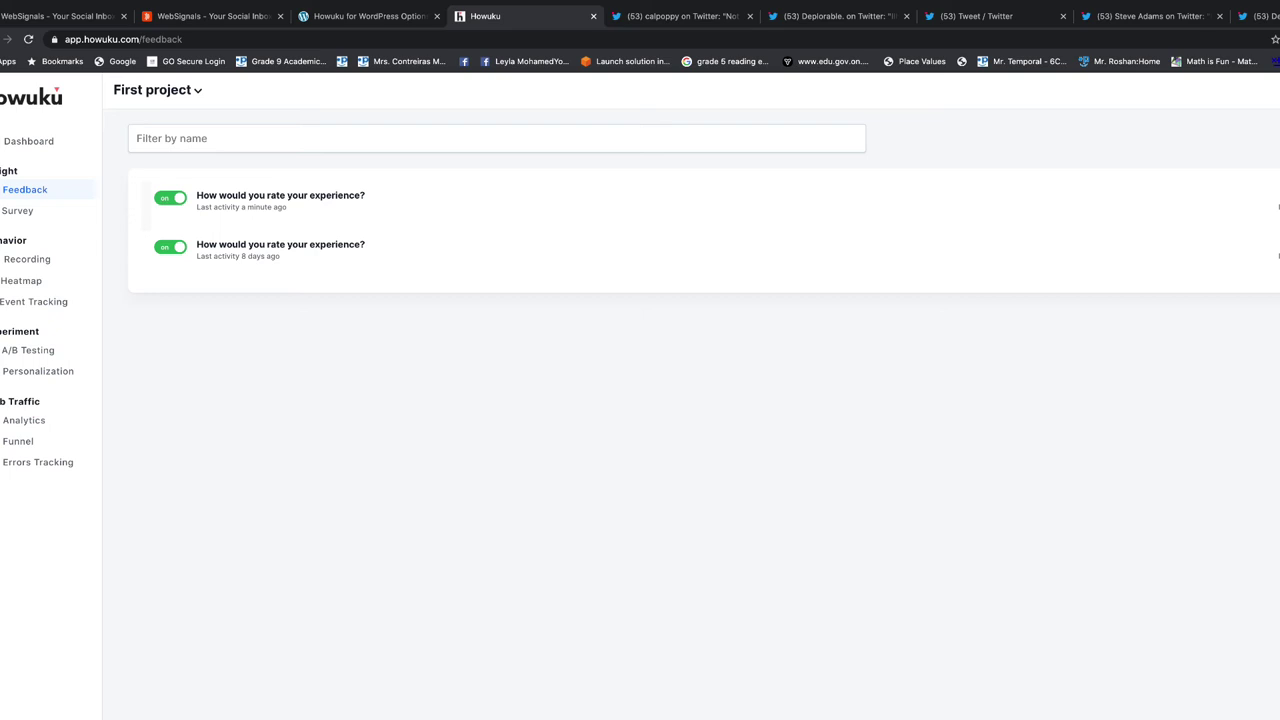
left_click(675, 200)
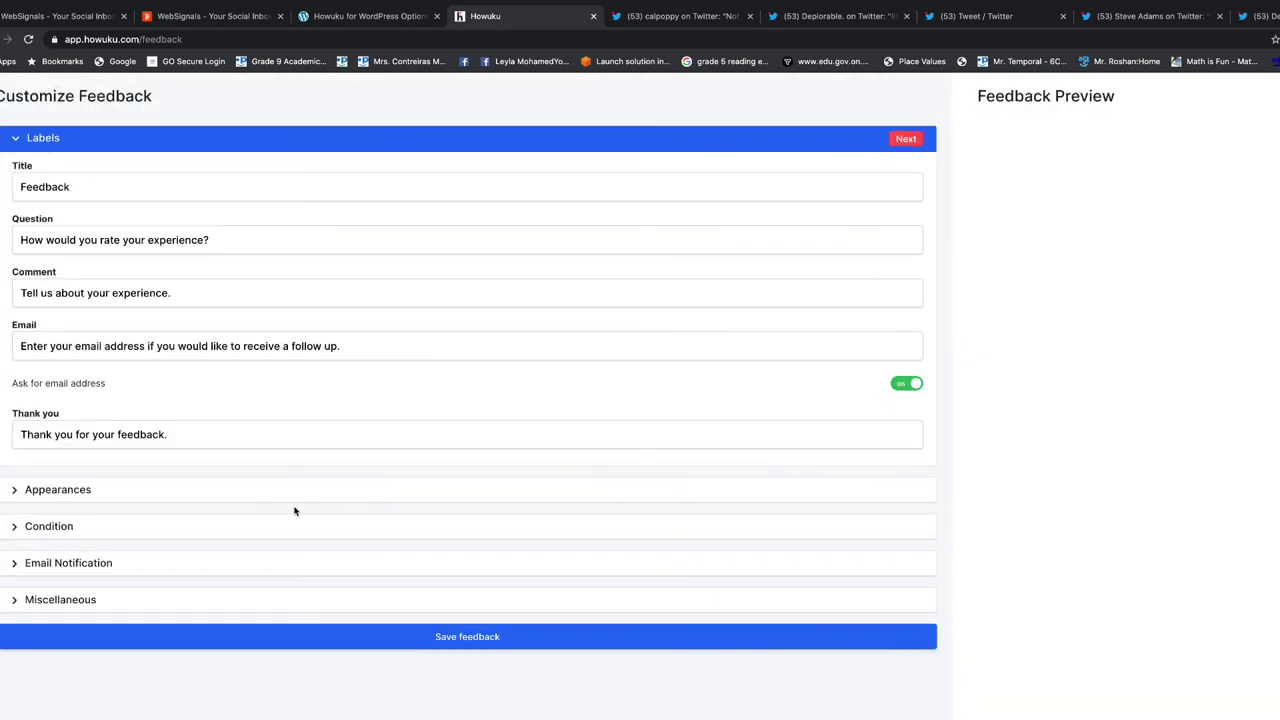
left_click(86, 491)
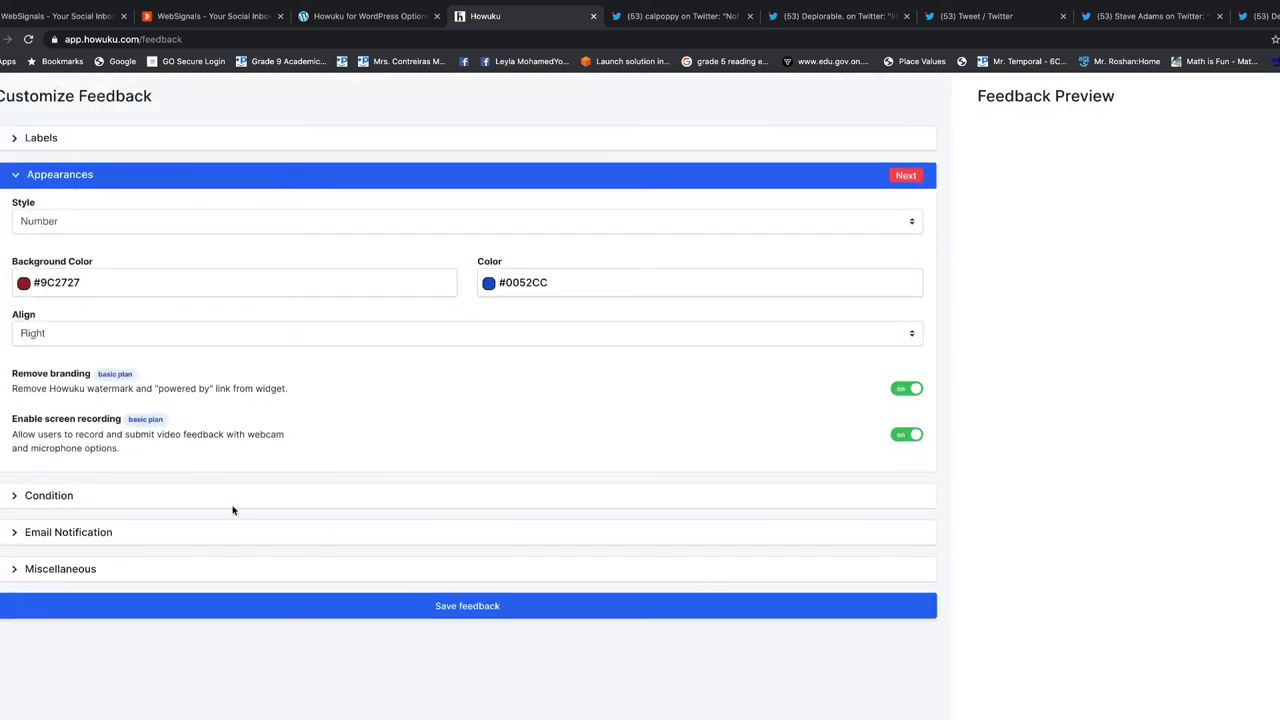
left_click(62, 530)
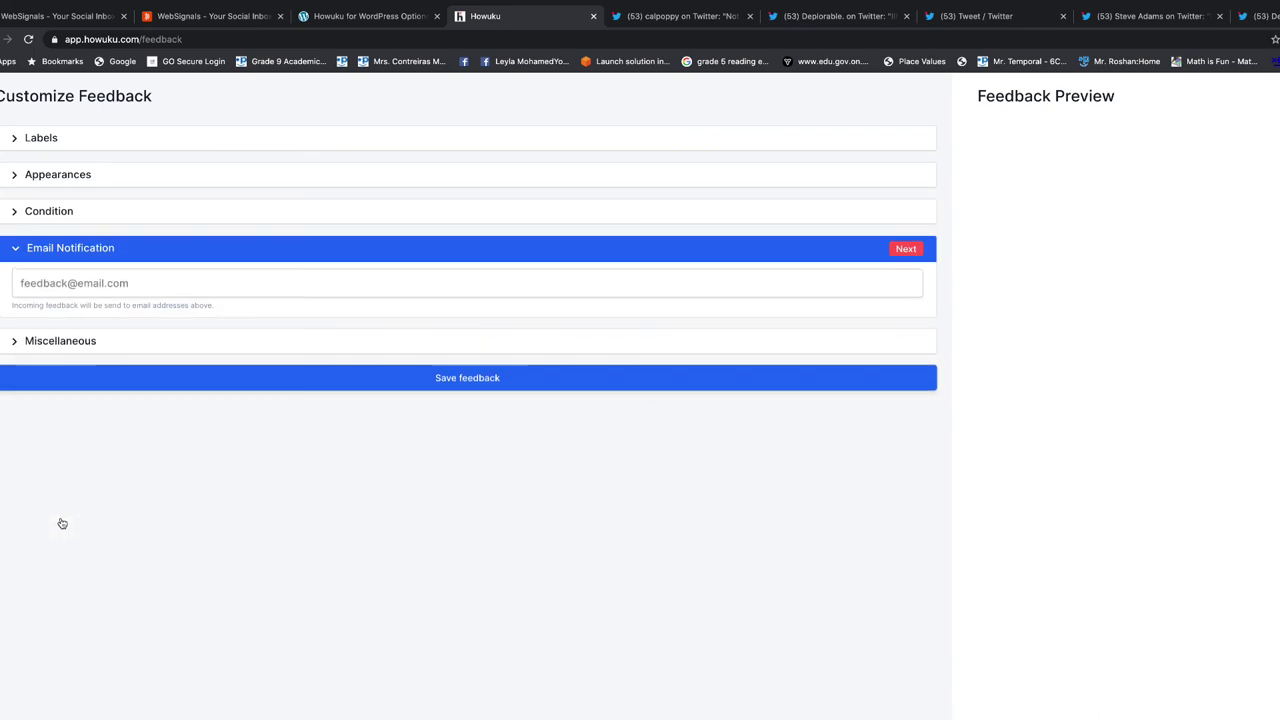
left_click(59, 345)
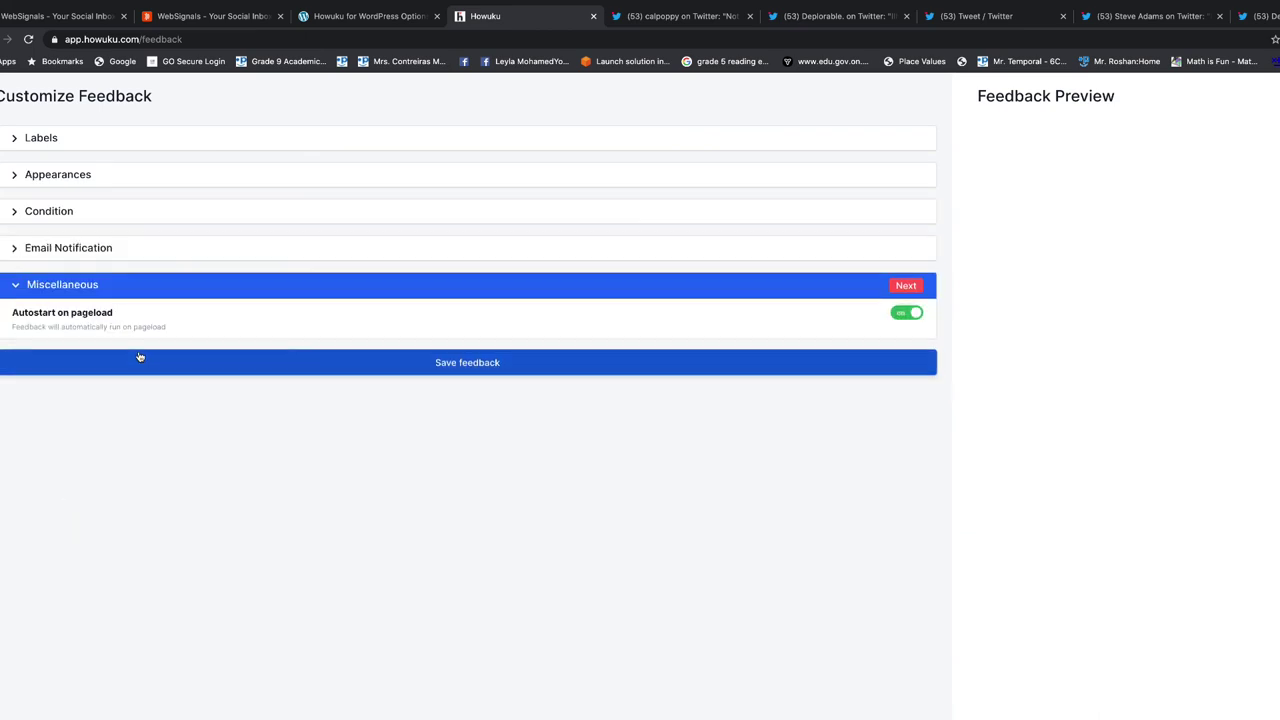
left_click(120, 147)
left_click(100, 440)
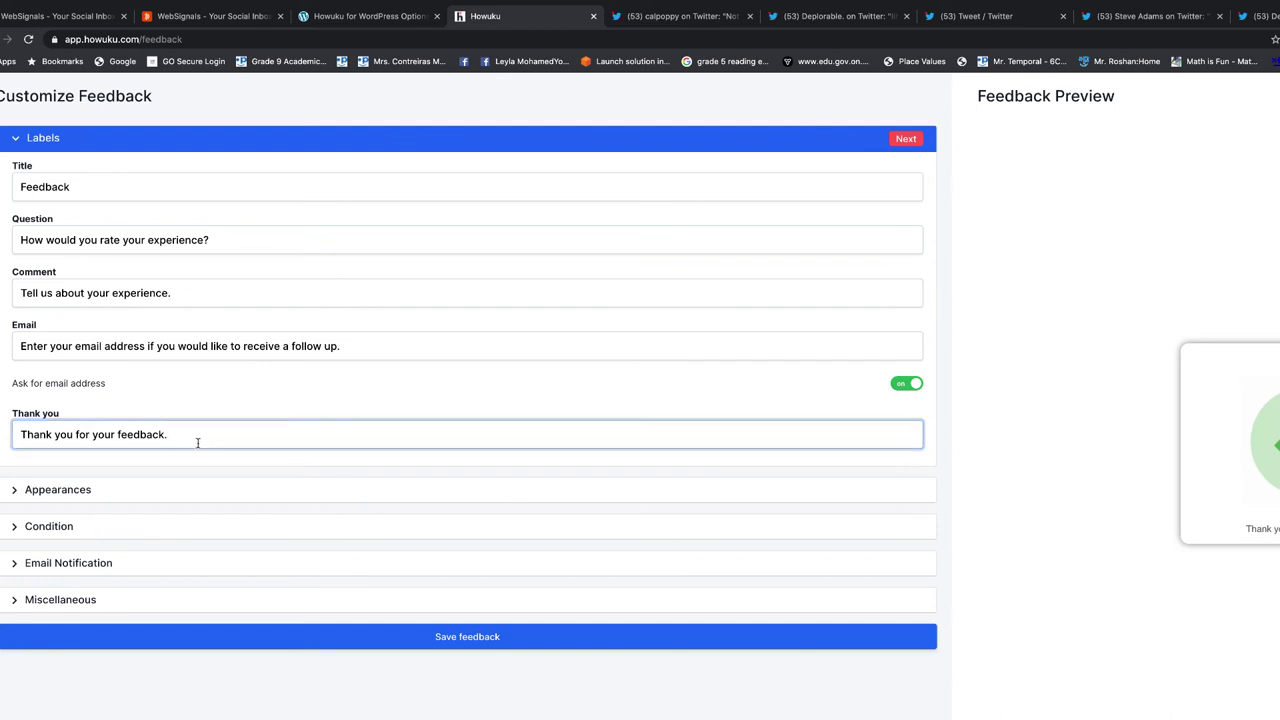
Set the widget's Background Color to green #279C7A, review the other sections, and save
left_click(170, 293)
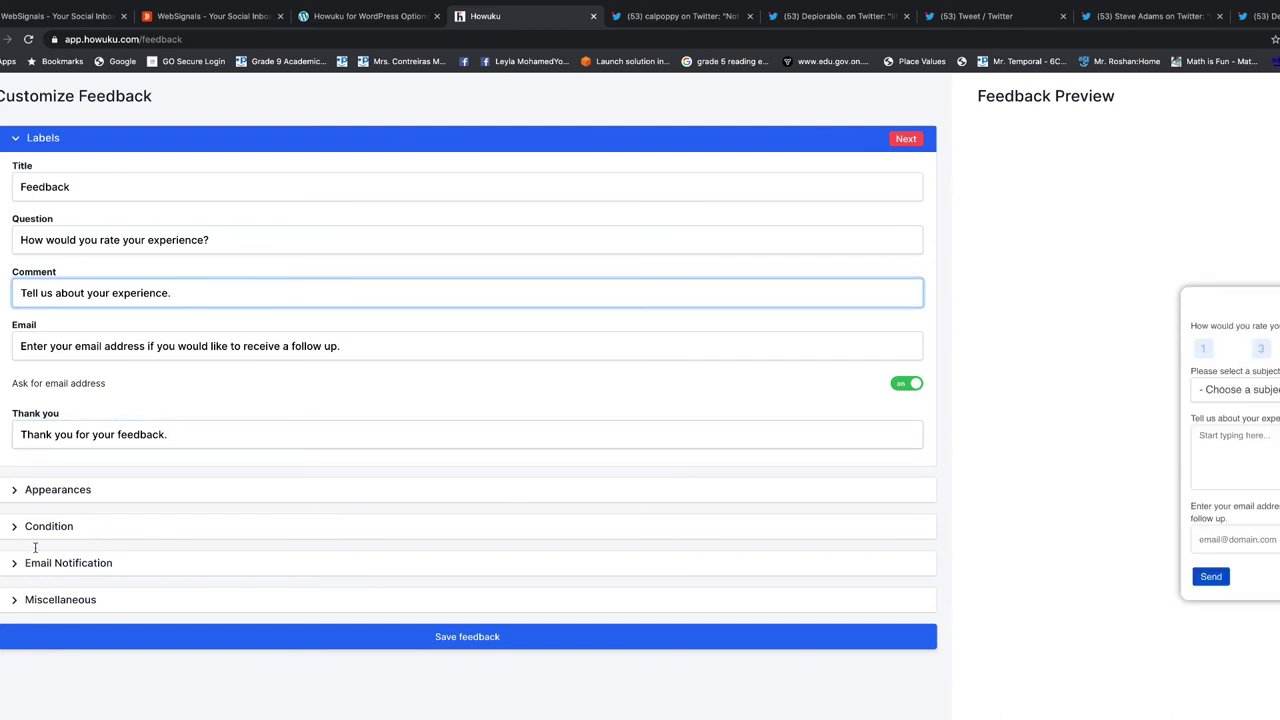
left_click(75, 496)
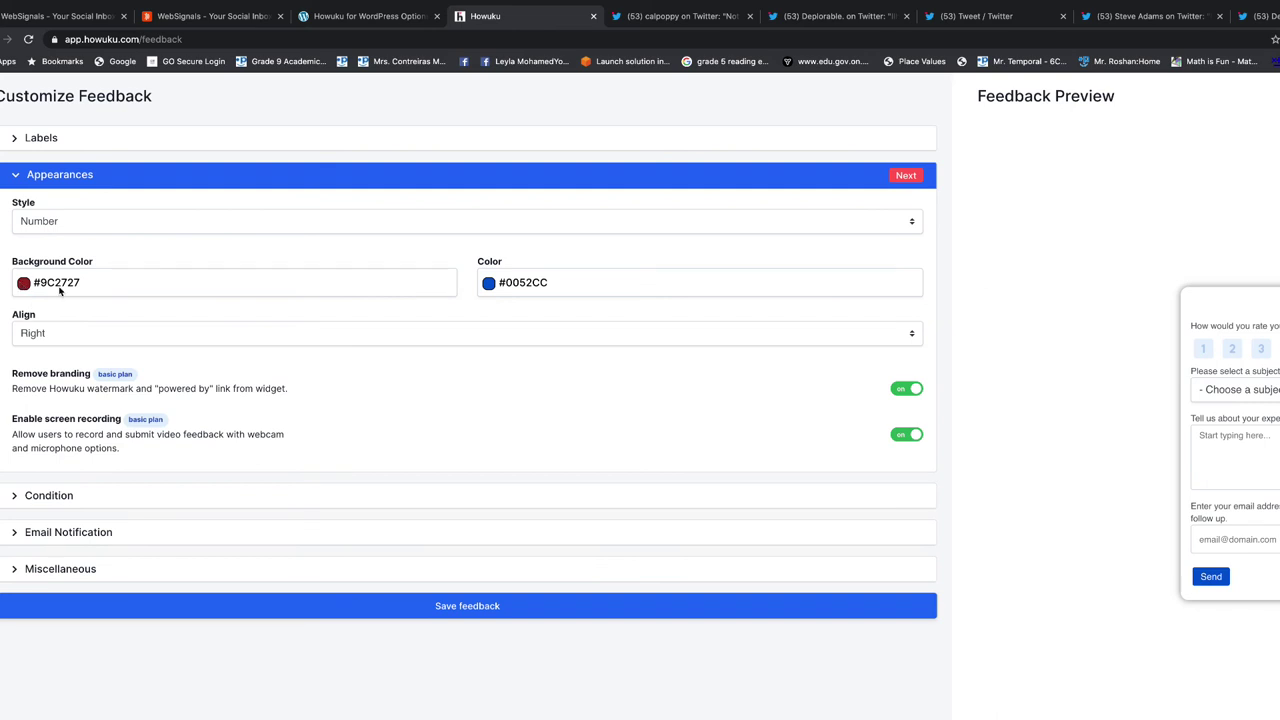
left_click(24, 283)
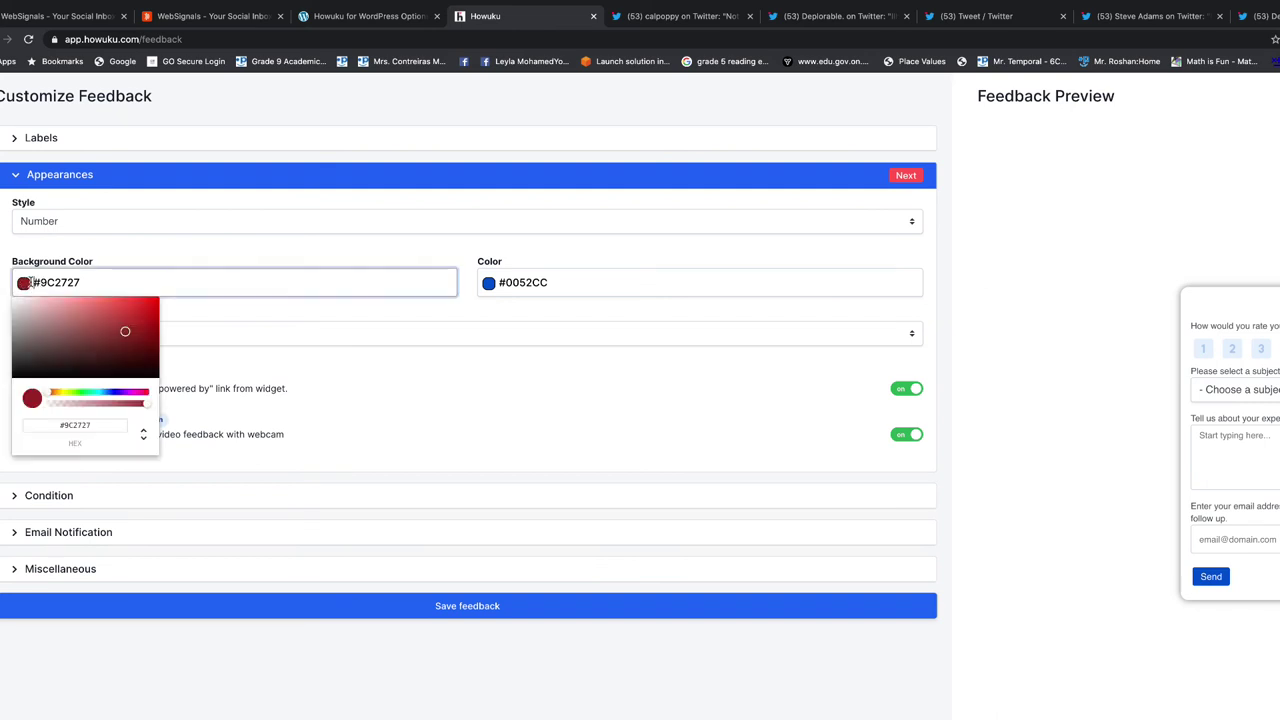
left_click(66, 392)
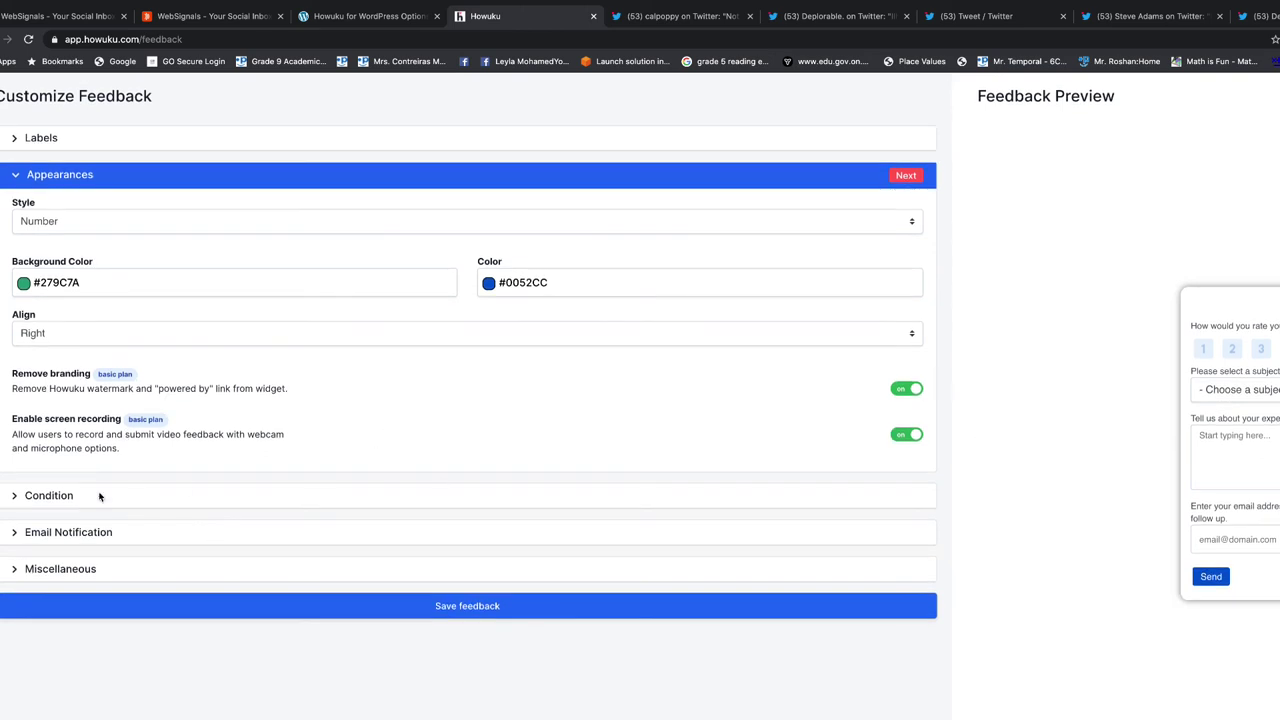
left_click(95, 498)
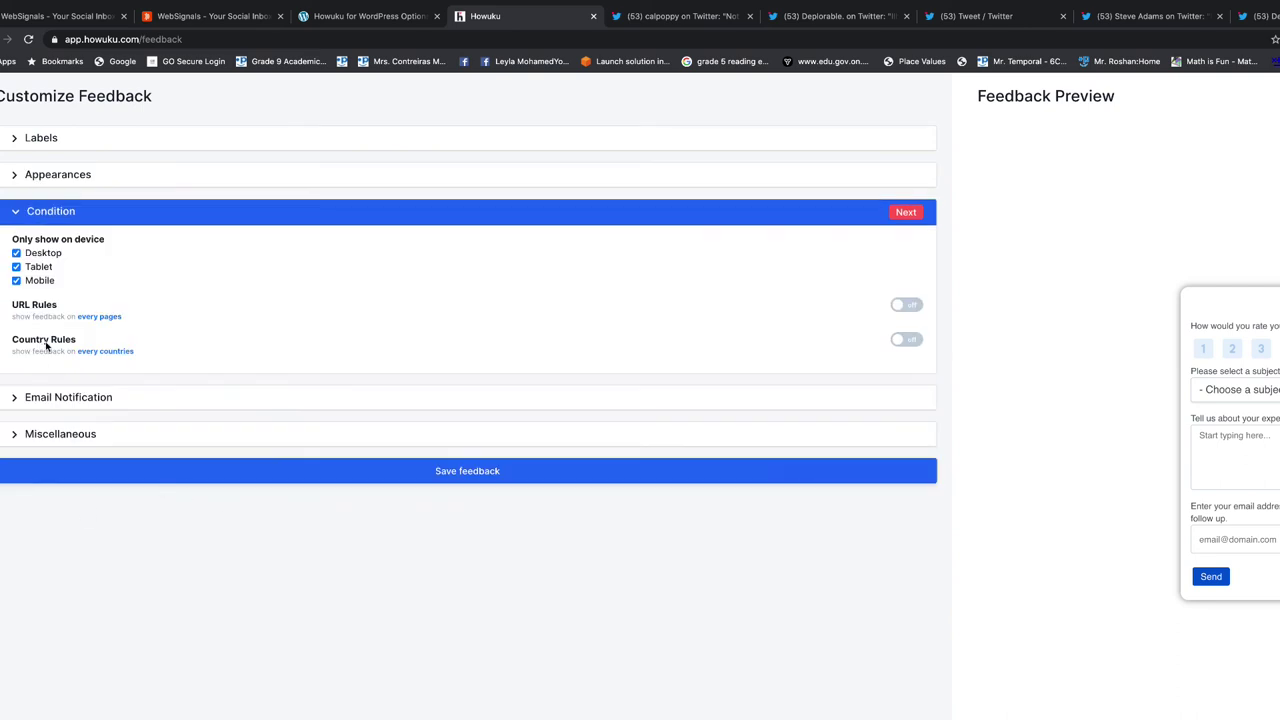
left_click(67, 397)
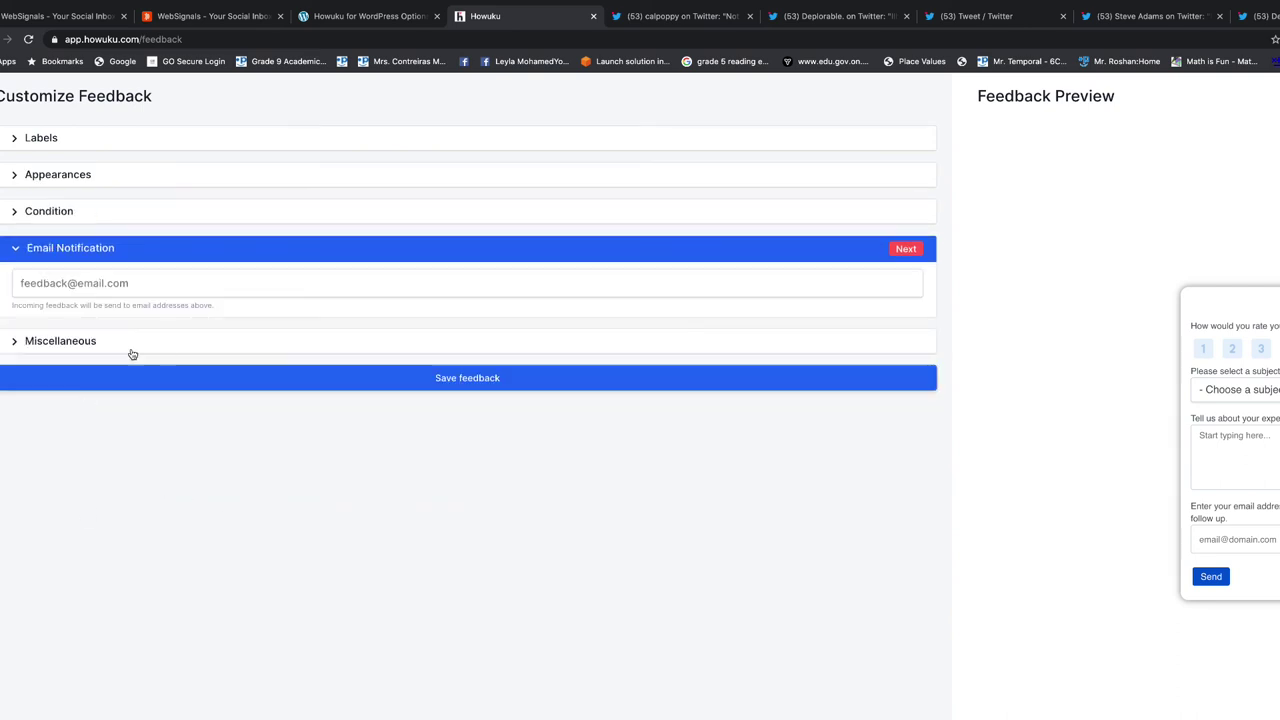
left_click(47, 346)
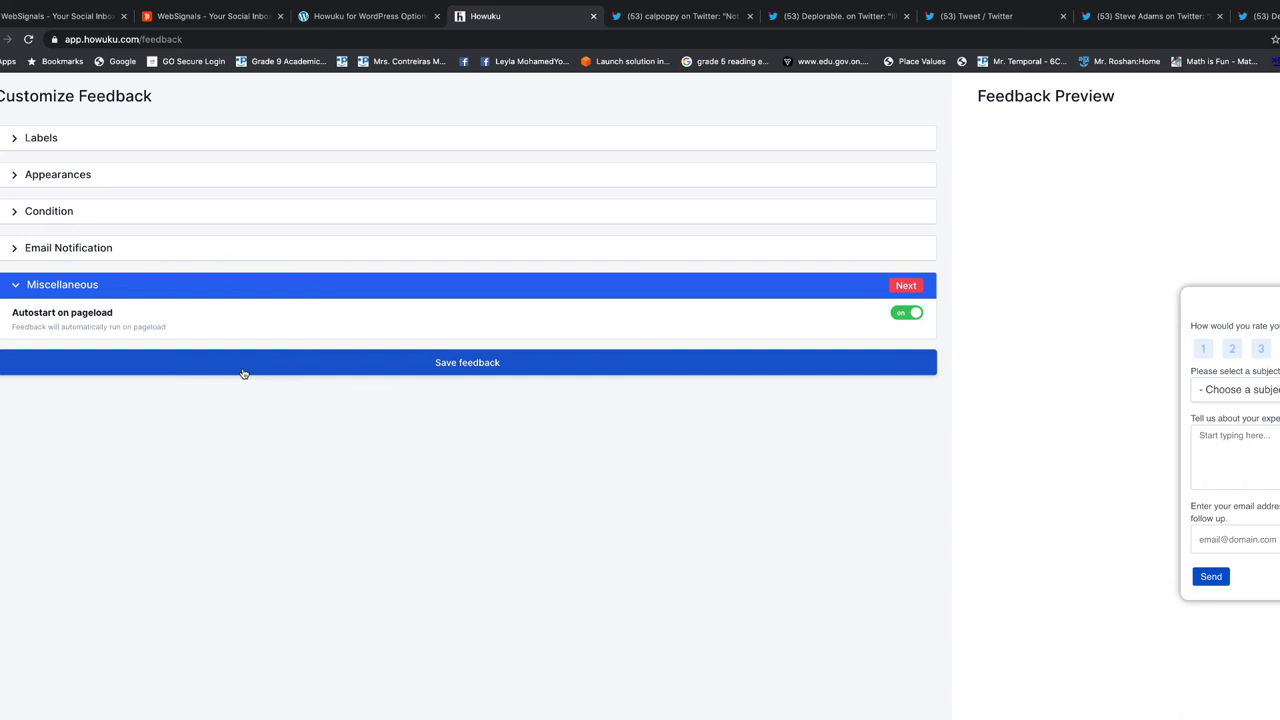
left_click(462, 364)
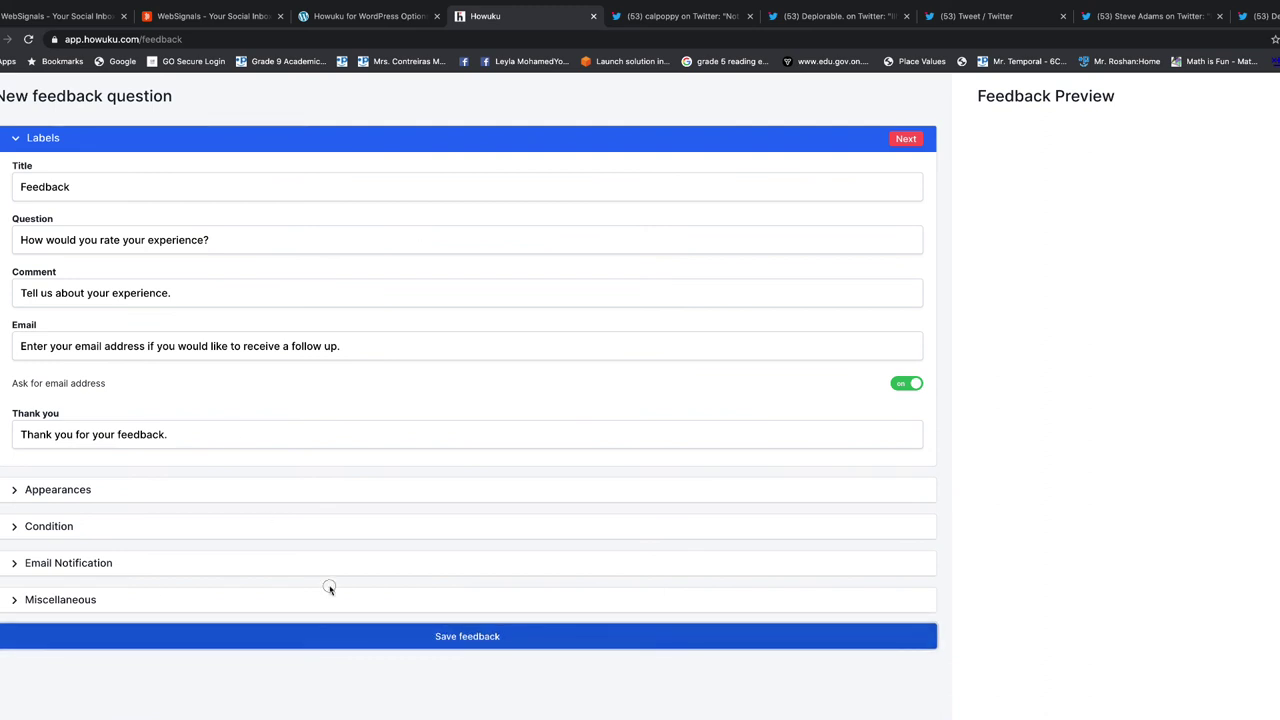
Title the new feedback question 'TEST LIVE' and save it
double_click(104, 187)
type("TE")
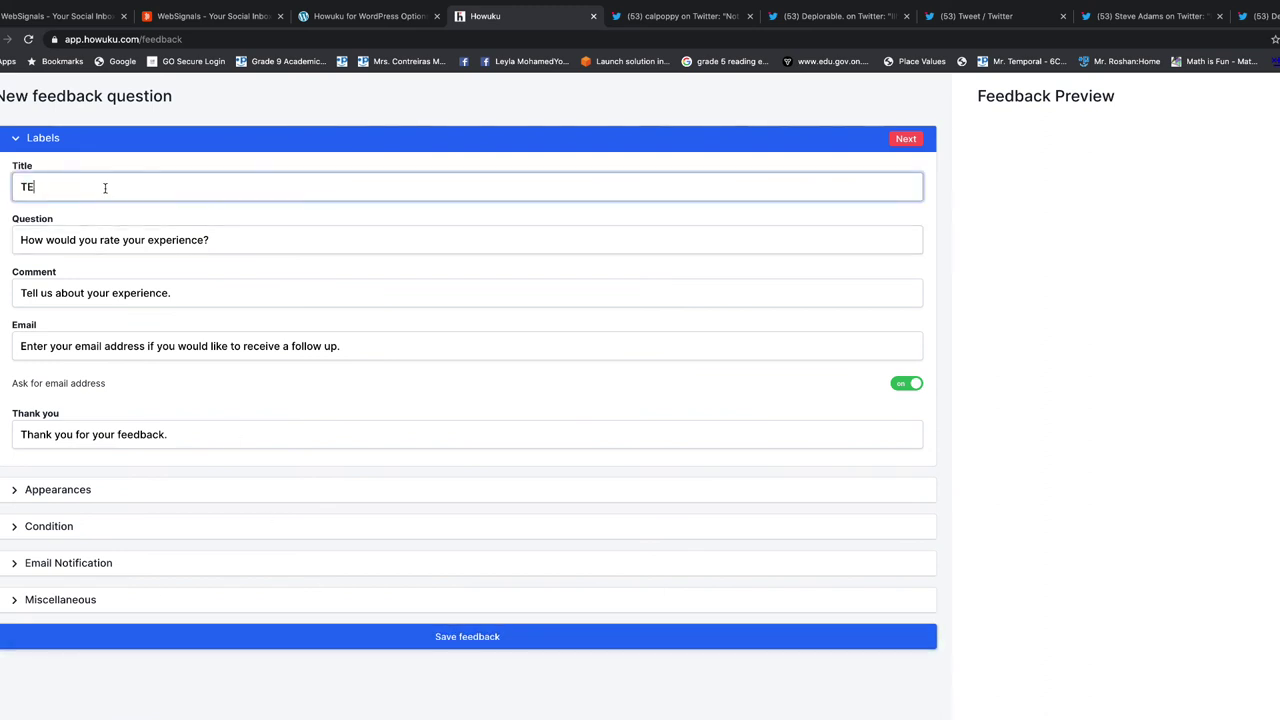
type("ST LIVE")
left_click(452, 637)
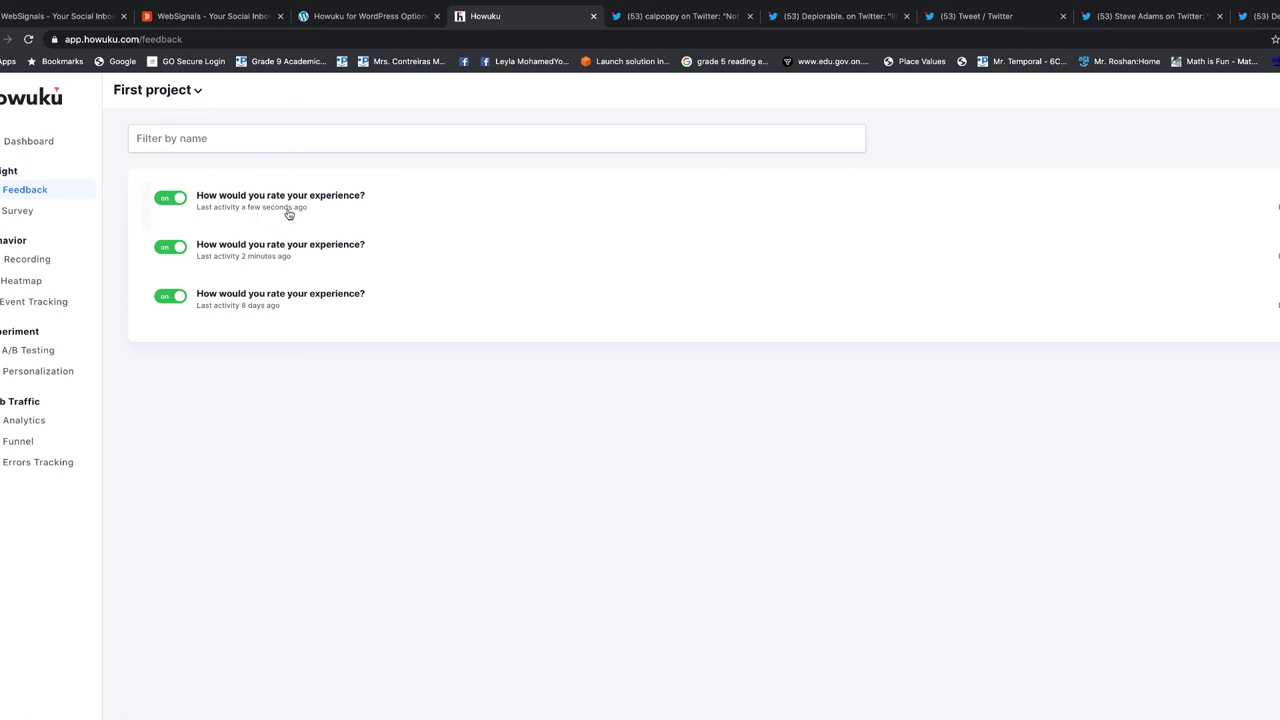
Pass through errors and analytics, then read a TEST LIVE survey session's comments before returning
left_click(40, 460)
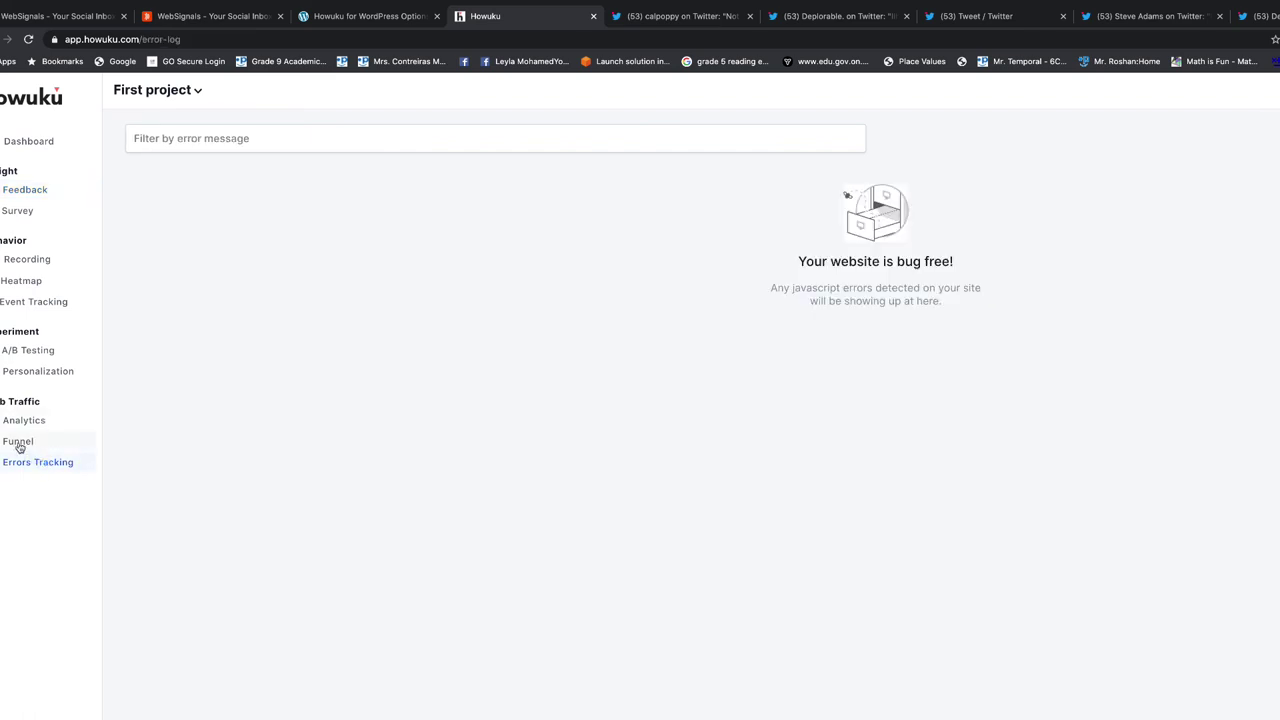
left_click(20, 422)
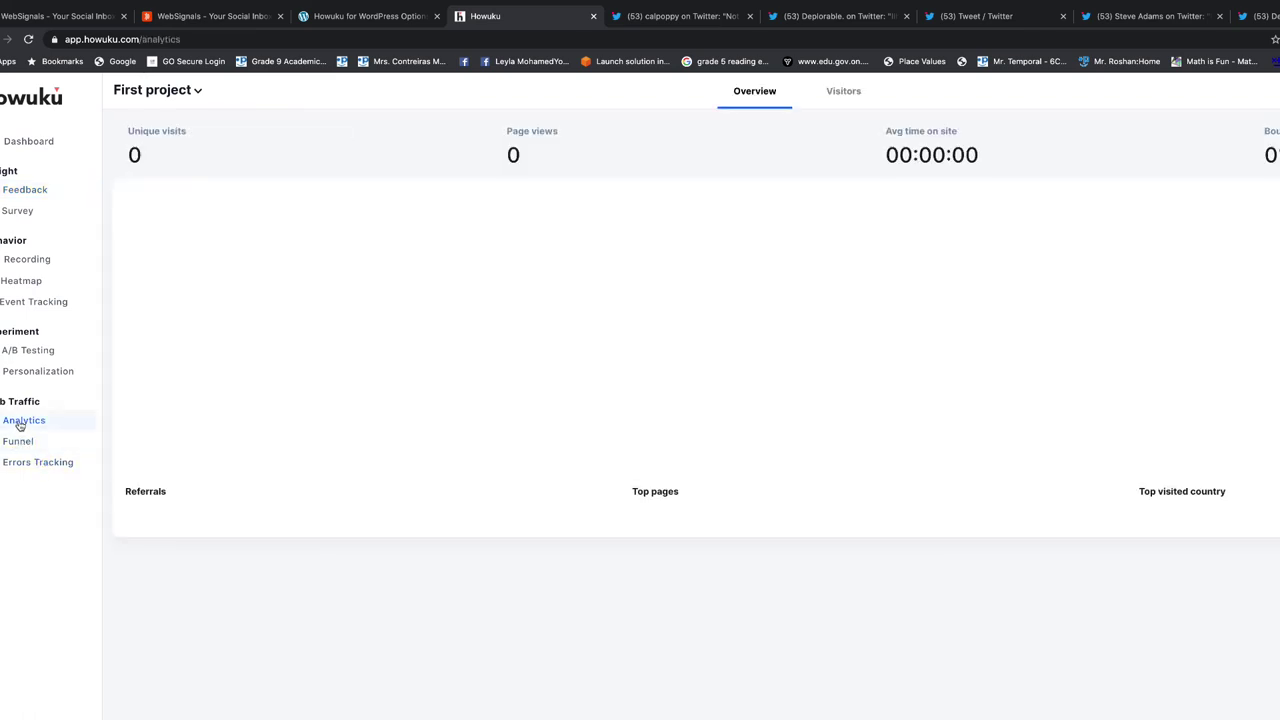
left_click(26, 190)
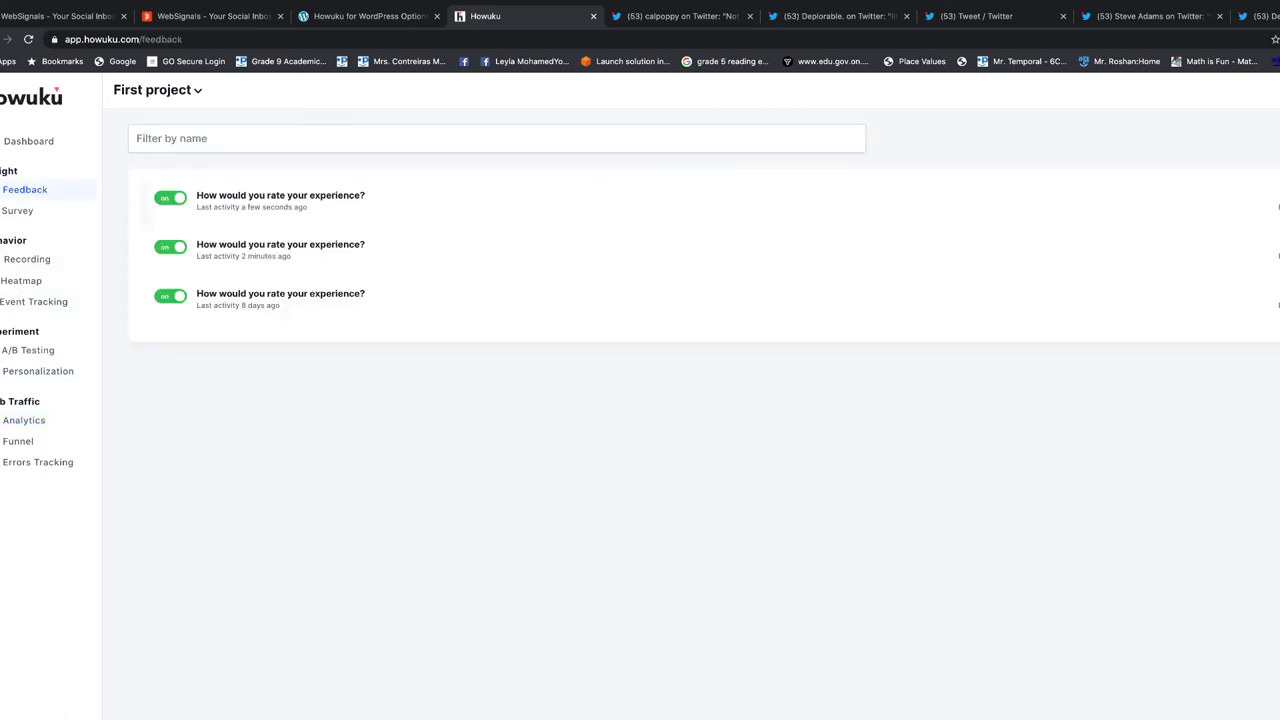
left_click(634, 244)
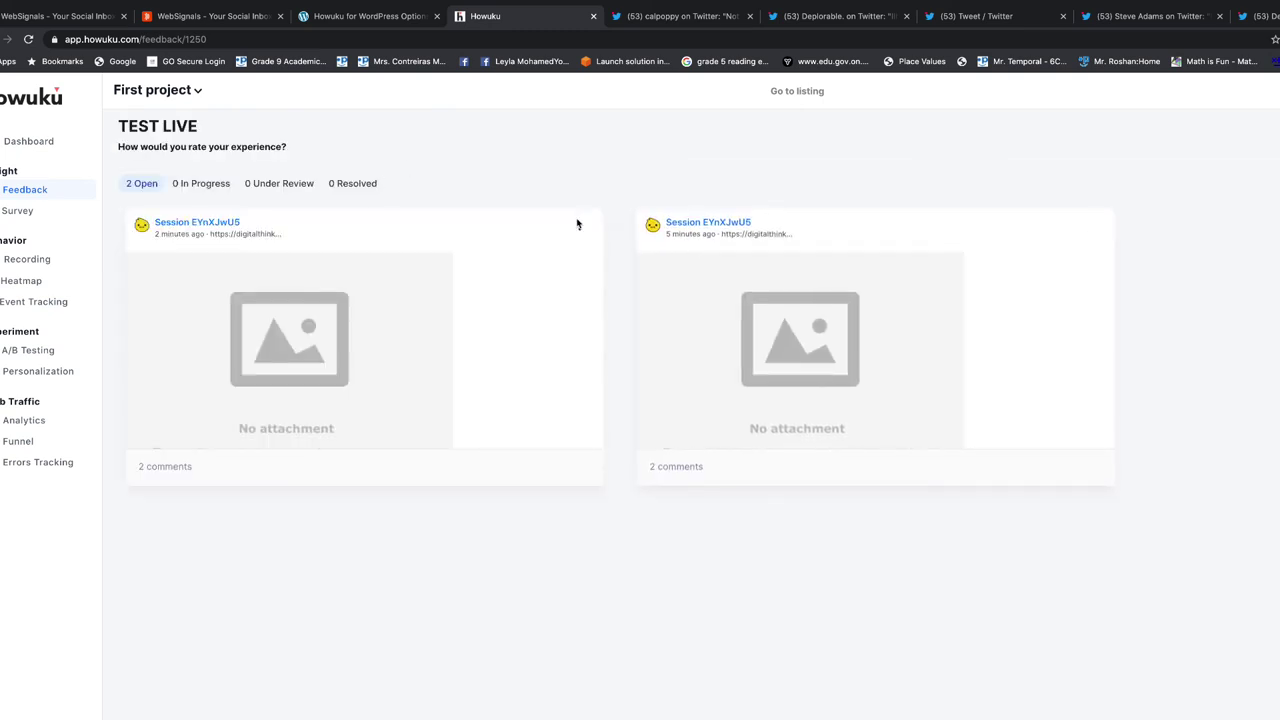
left_click(746, 234)
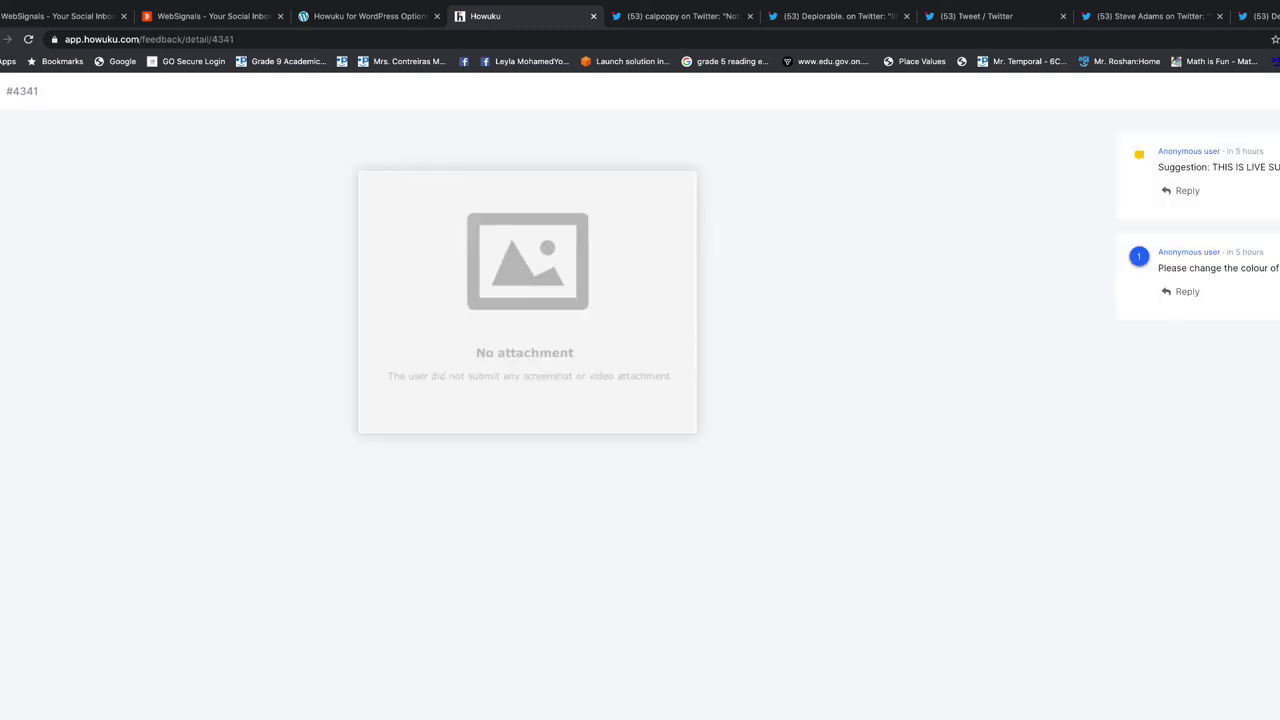
key("super+bracketleft")
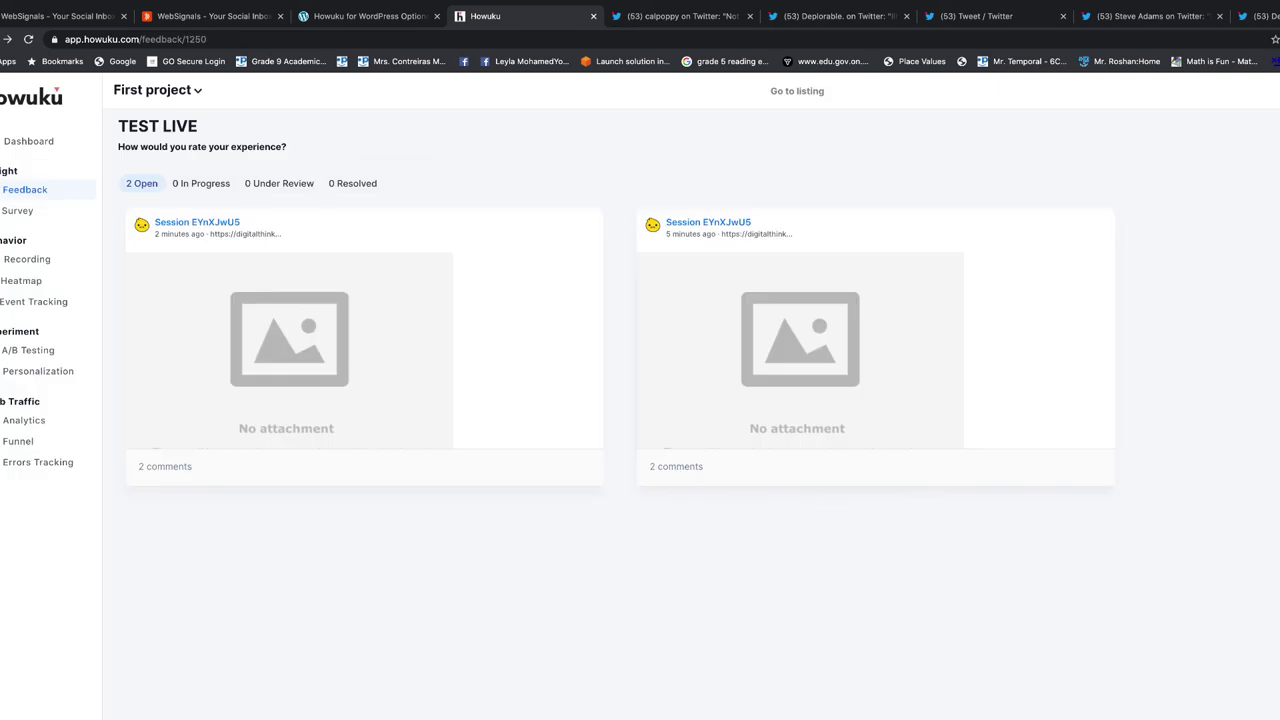
key("super+bracketleft")
key("super+bracketleft")
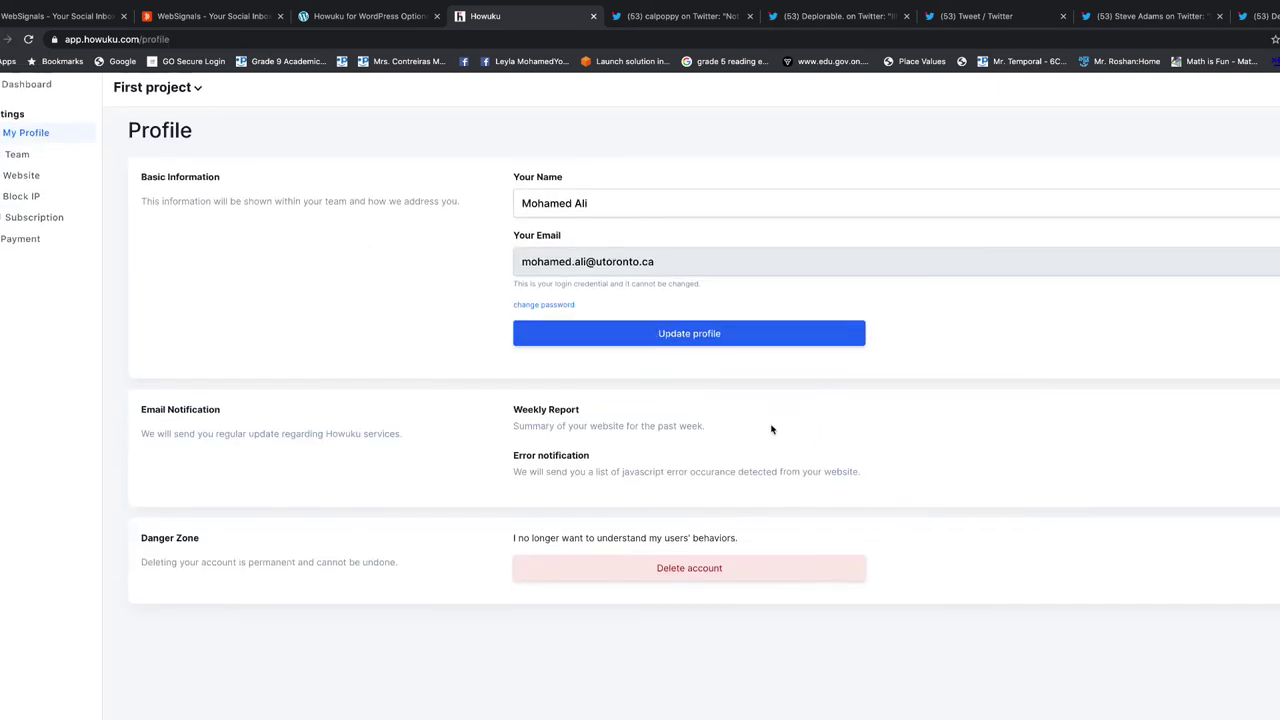
left_click(25, 181)
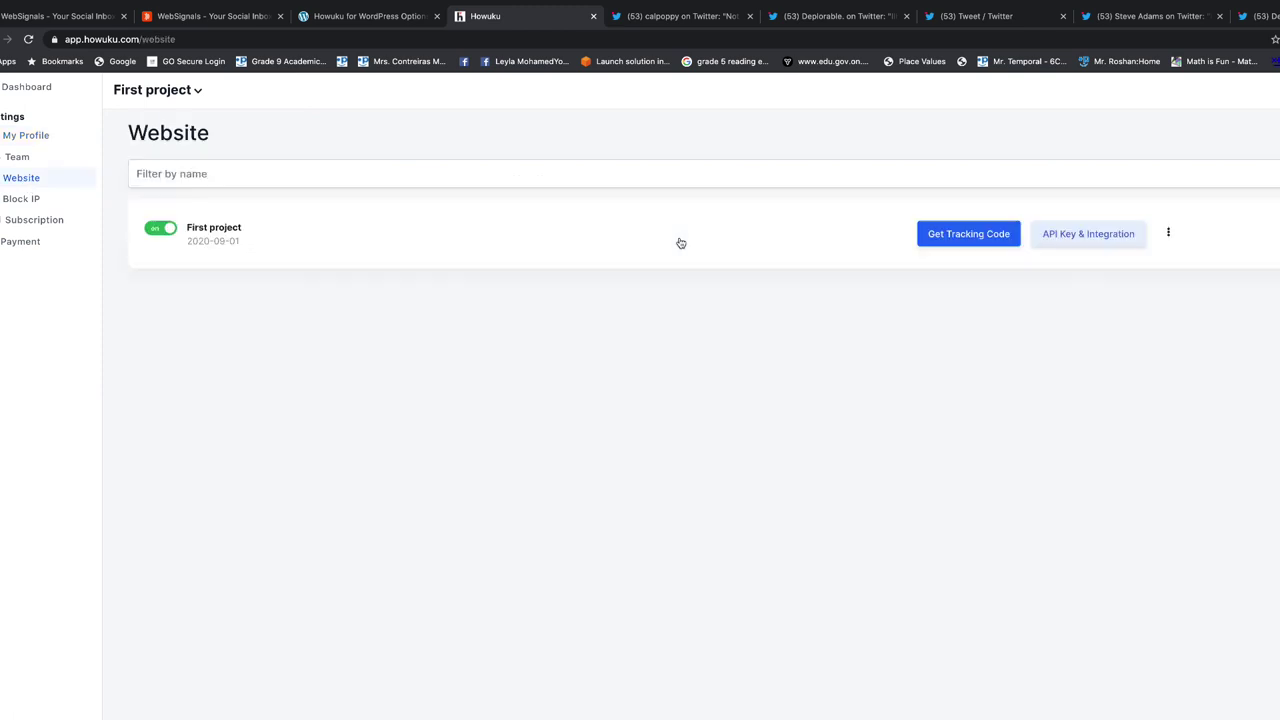
left_click(983, 237)
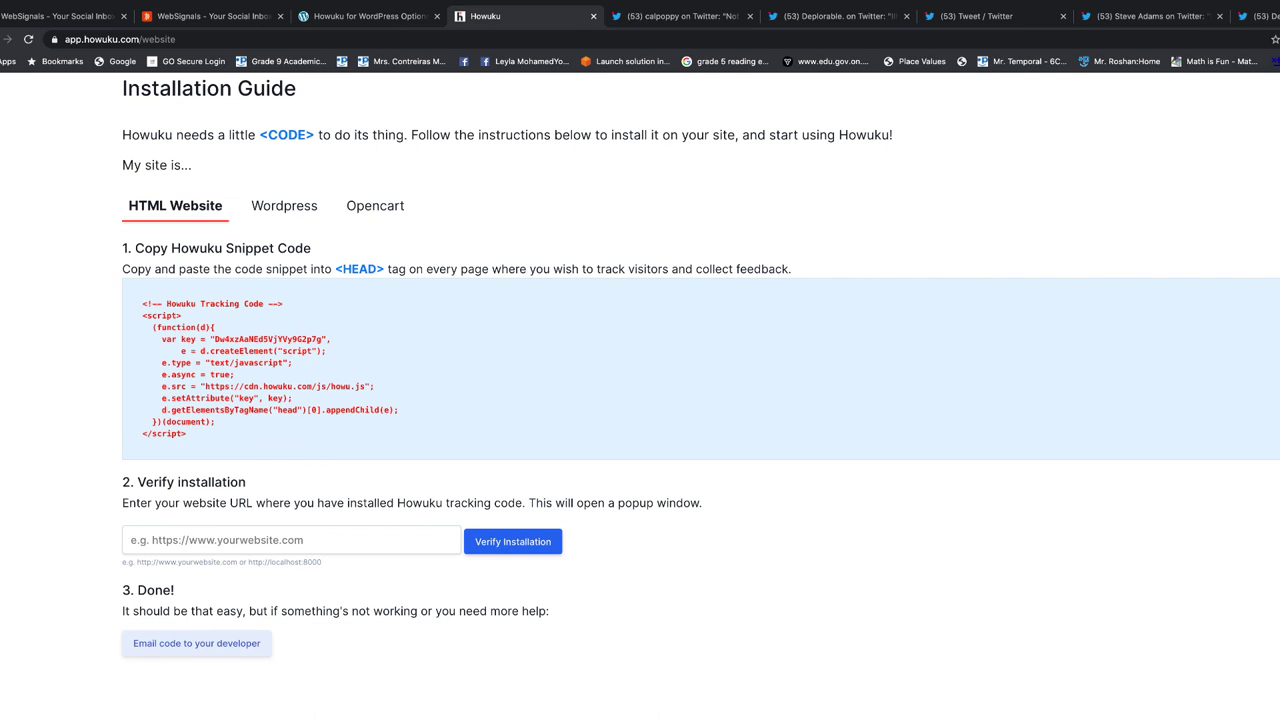
left_click(281, 200)
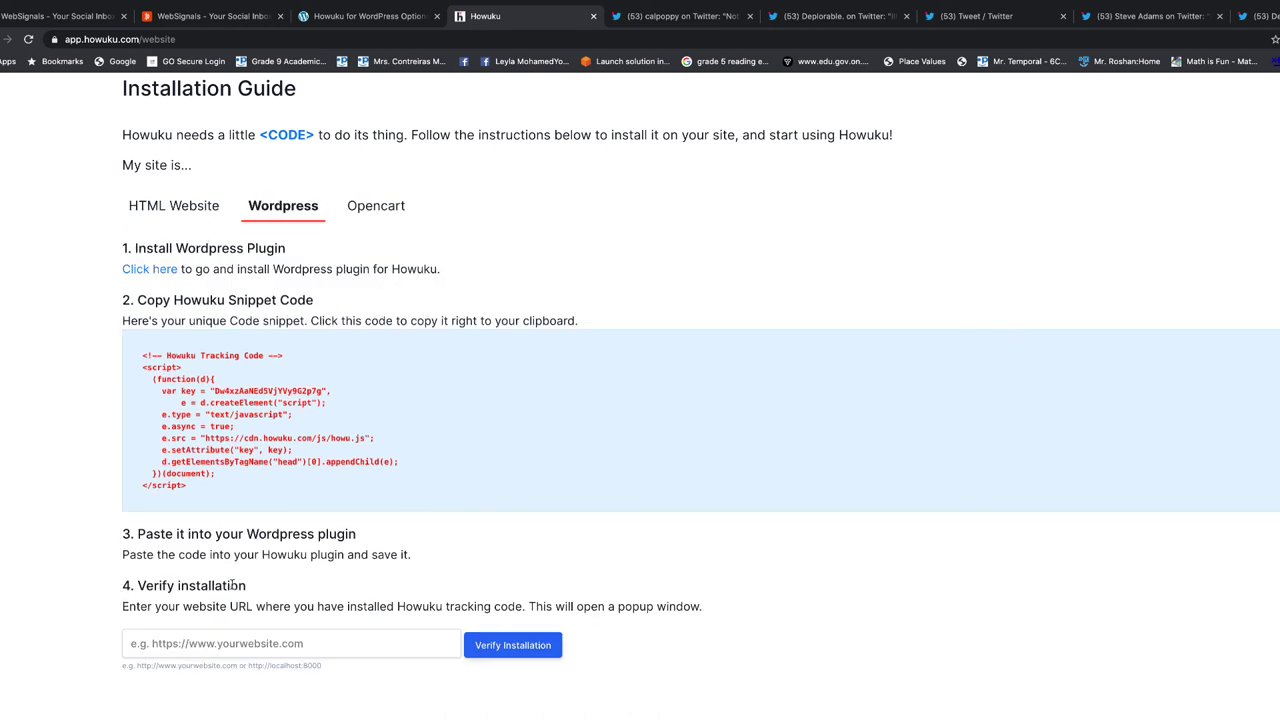
left_click(329, 652)
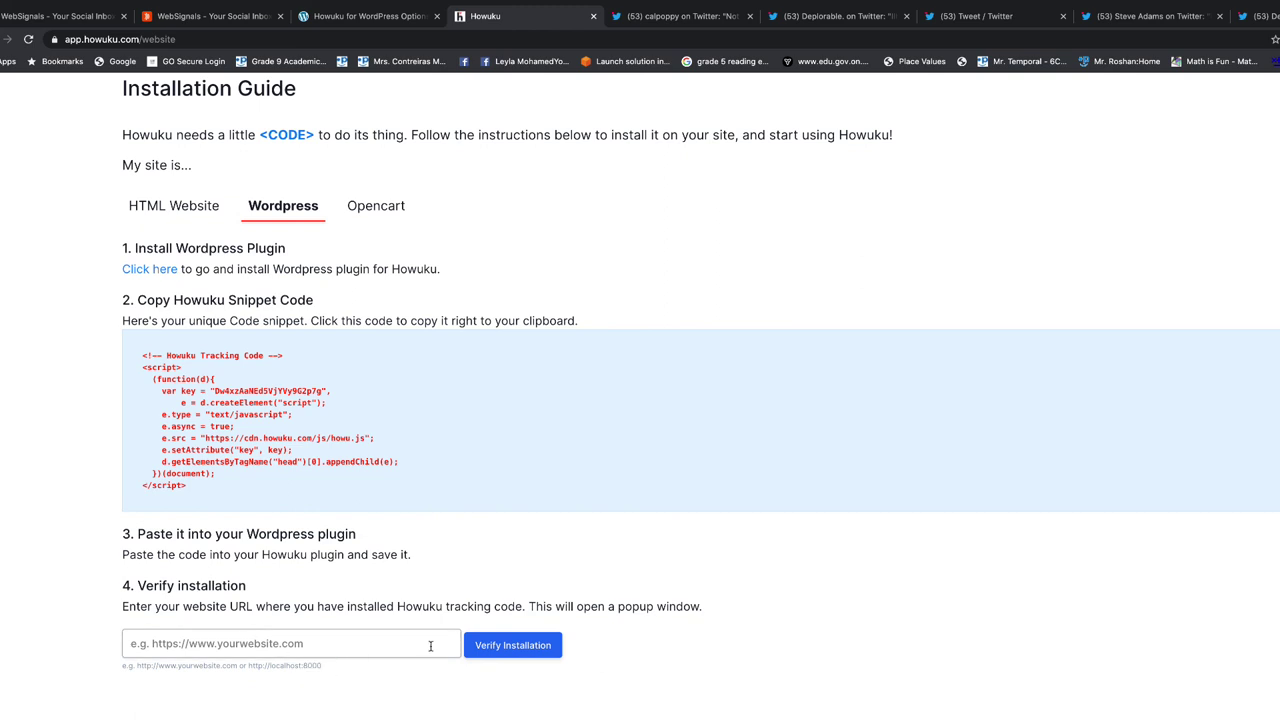
left_click(257, 643)
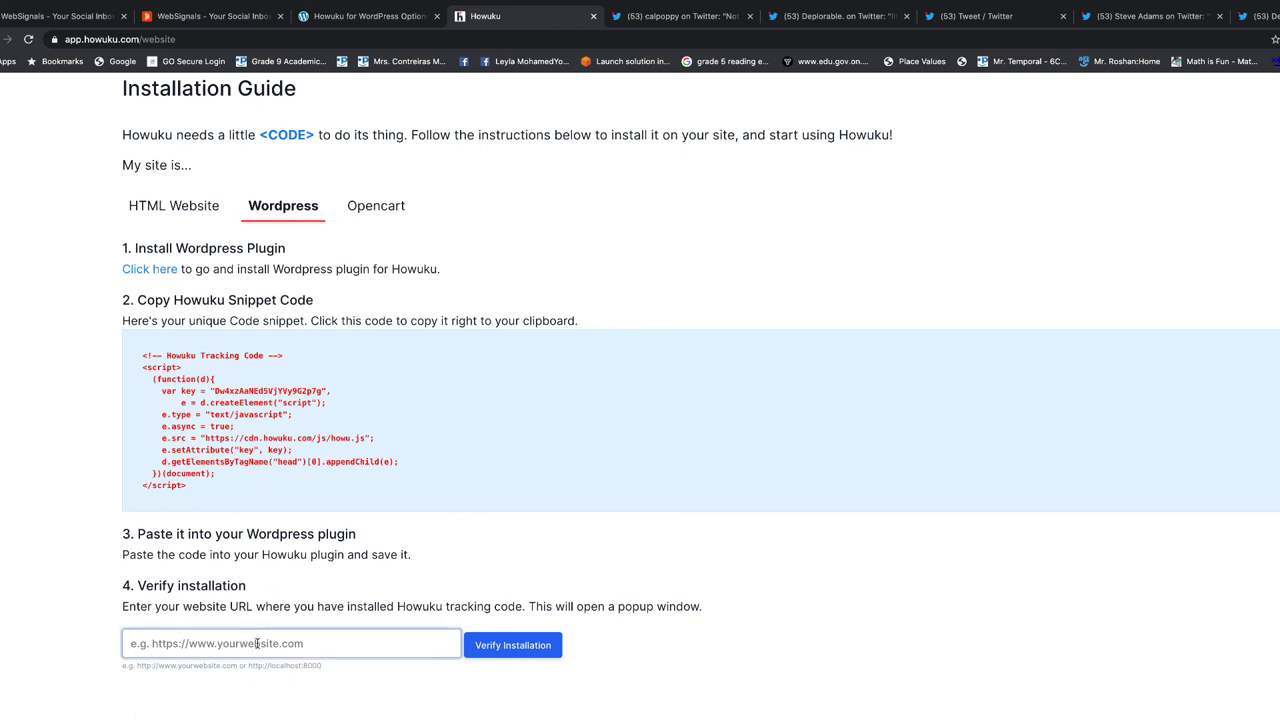
type("https")
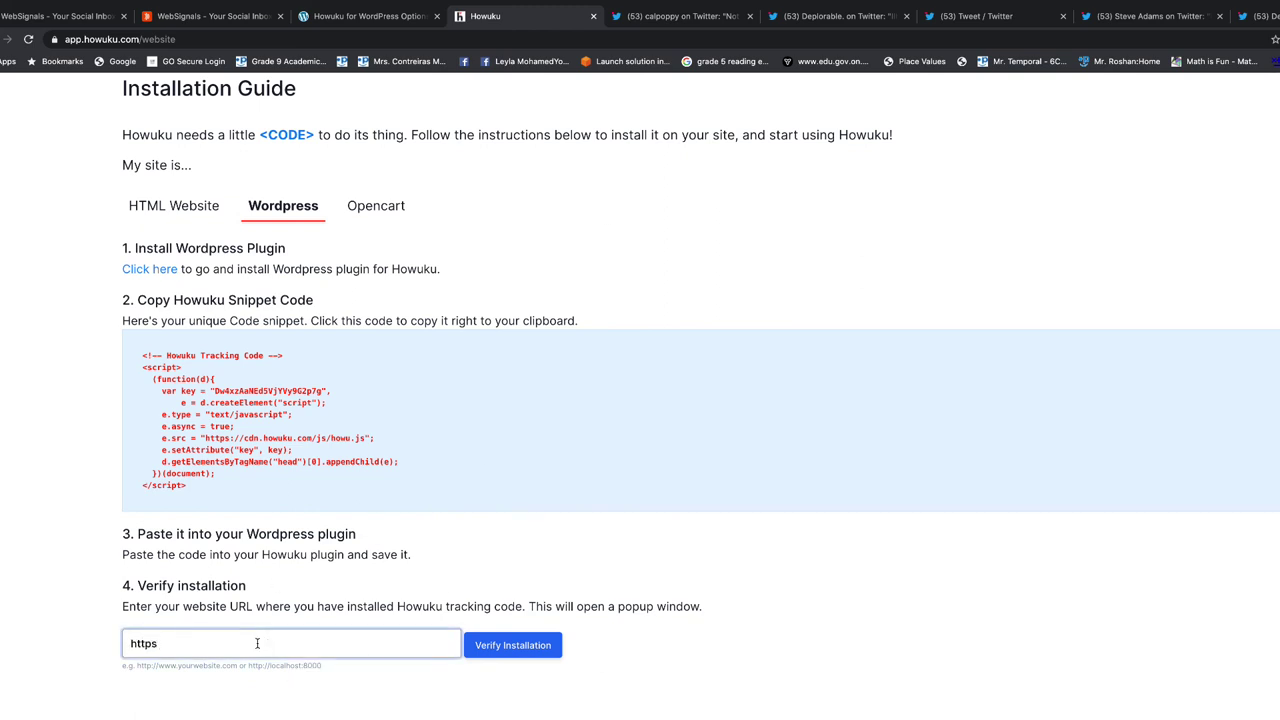
type("://digiytal")
type("talthin")
type("k.ltd")
left_click(514, 645)
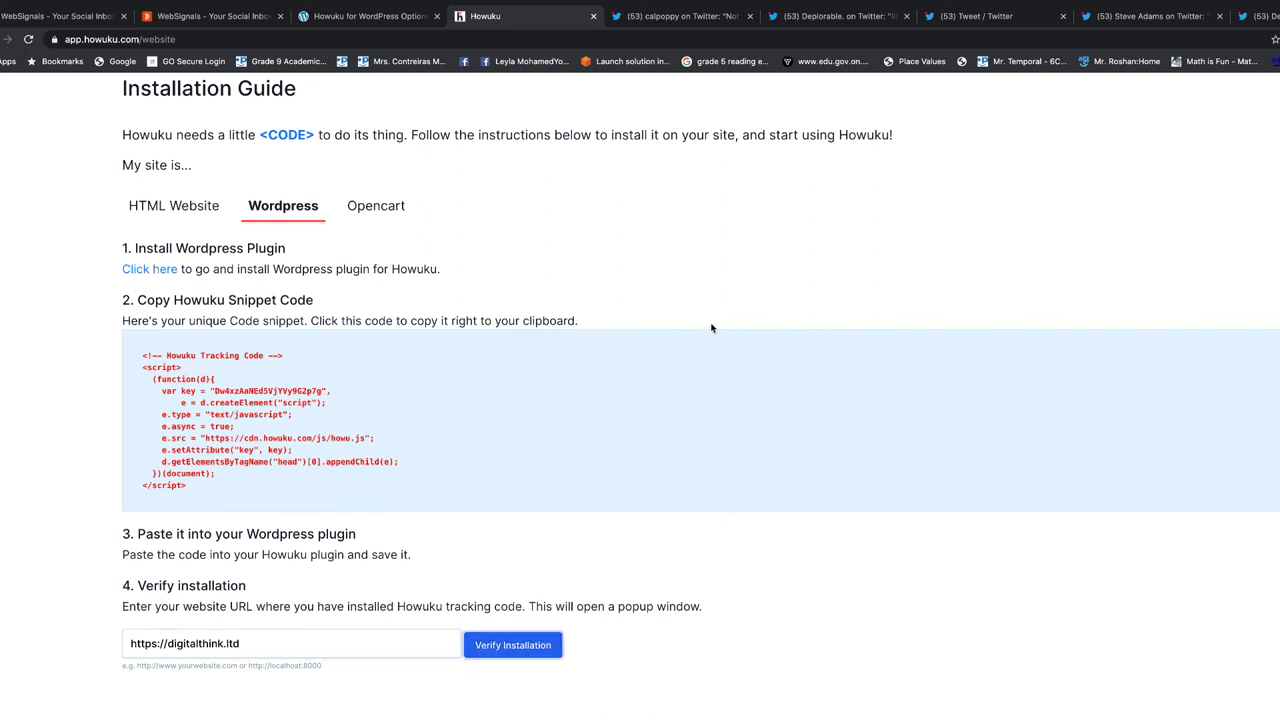
Select the whole tracking code snippet and copy it
left_click(198, 490)
right_click(206, 414)
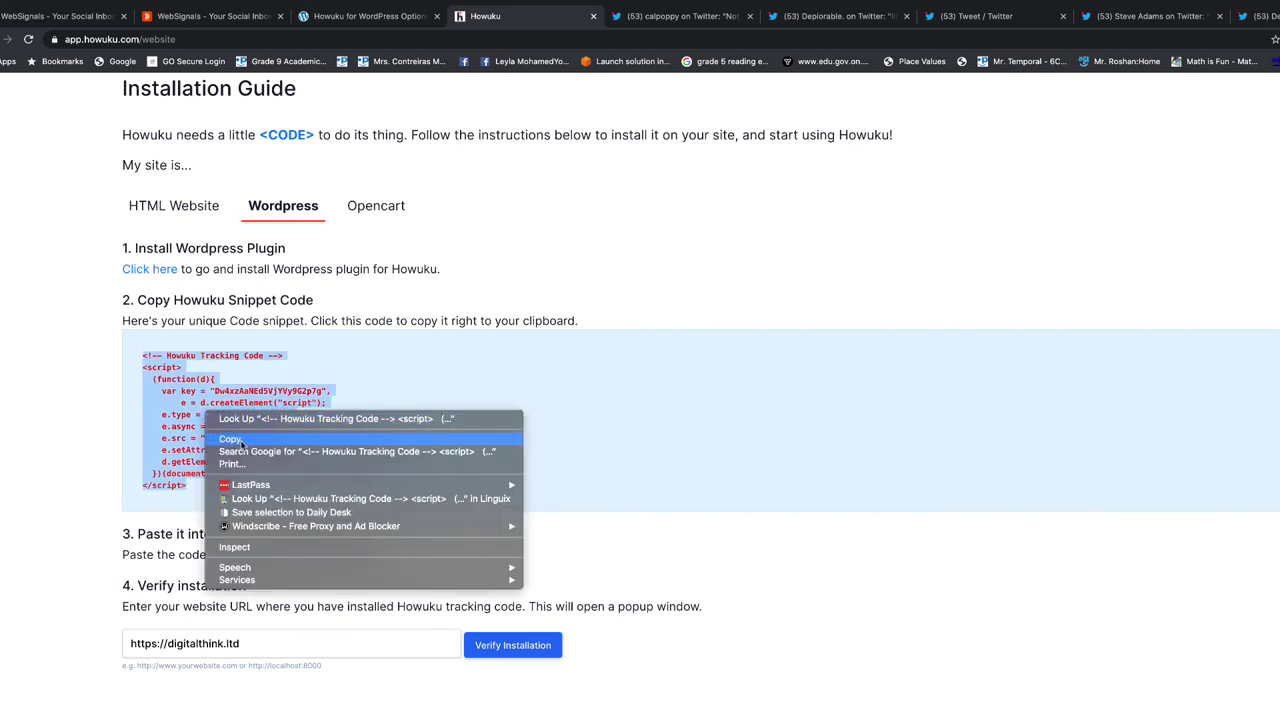
left_click(231, 440)
Paste the copied Howuku snippet into the plugin's Tracking Script box and save changes
left_click(396, 20)
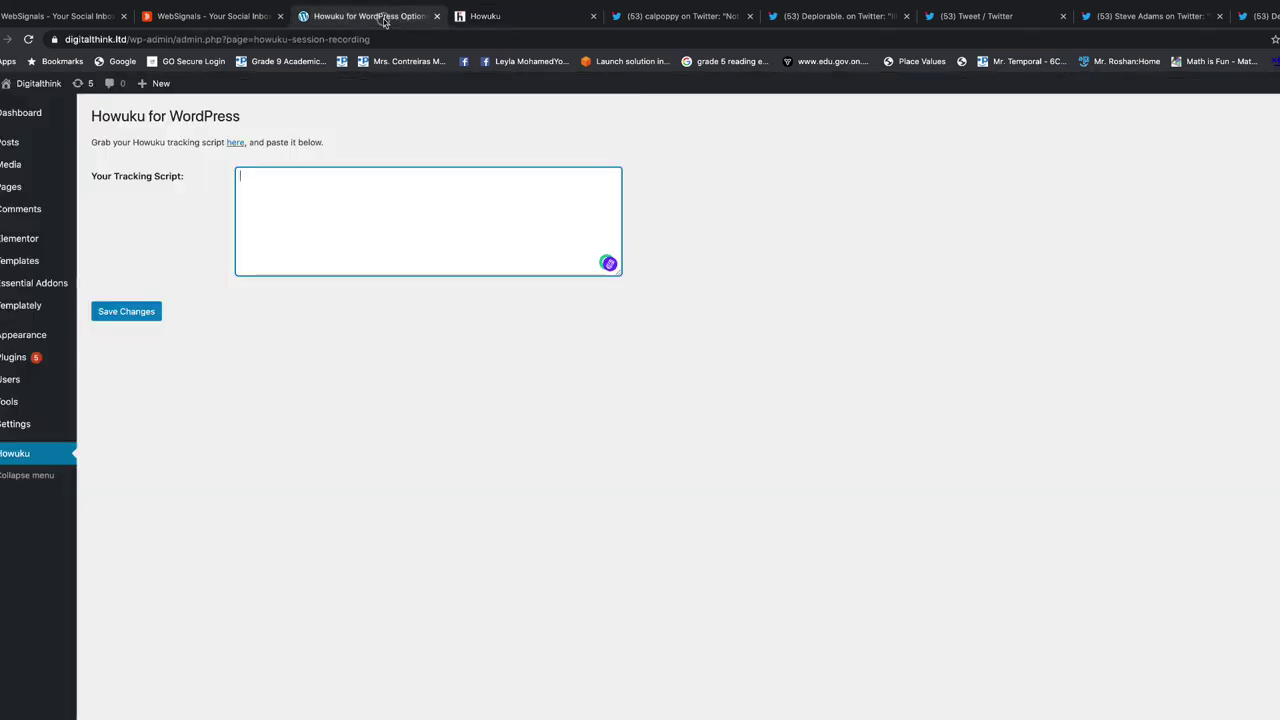
left_click(423, 232)
key("ctrl+v")
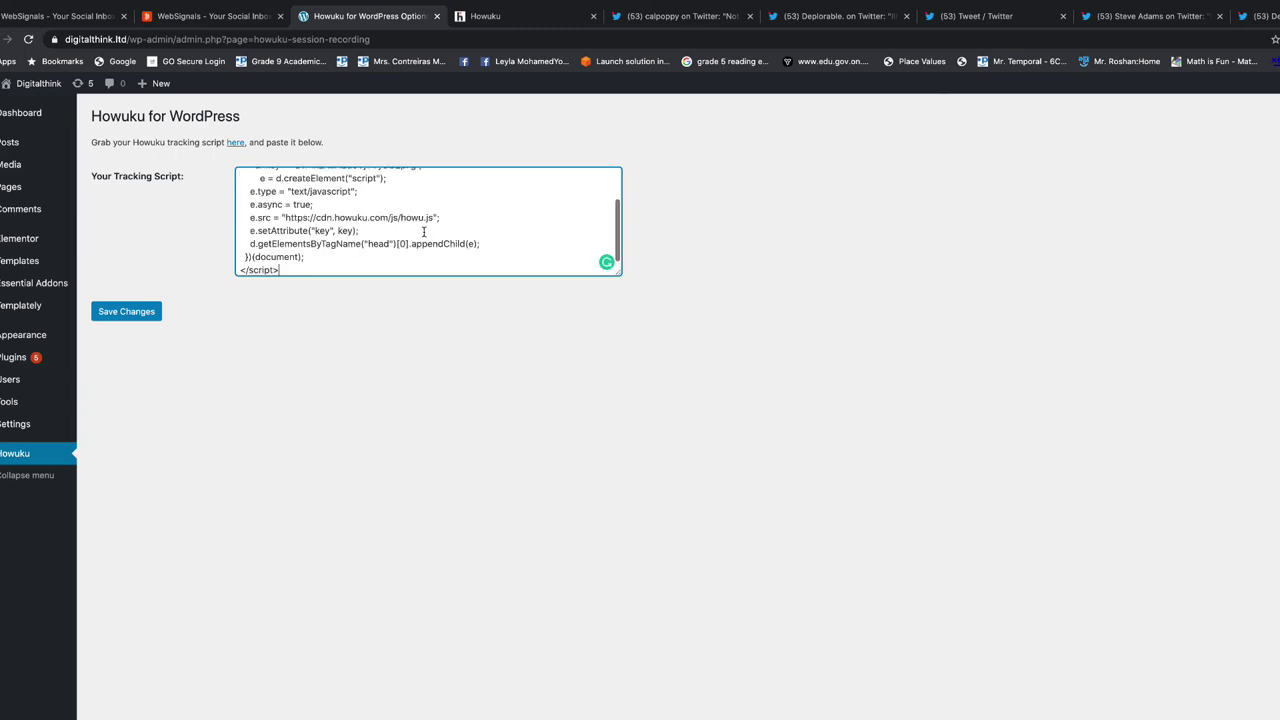
left_click(127, 313)
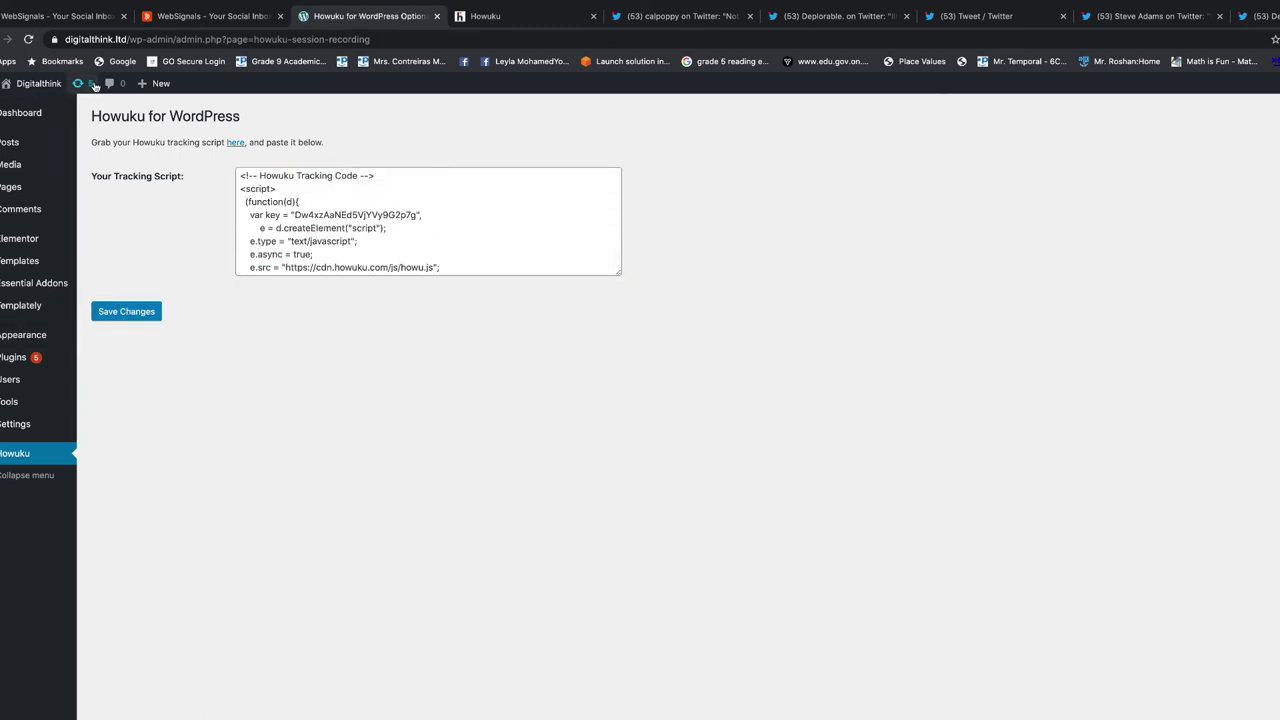
Visit the live Digitalthink site from the admin bar and scroll through its homepage
mouse_move(32, 84)
left_click(22, 107)
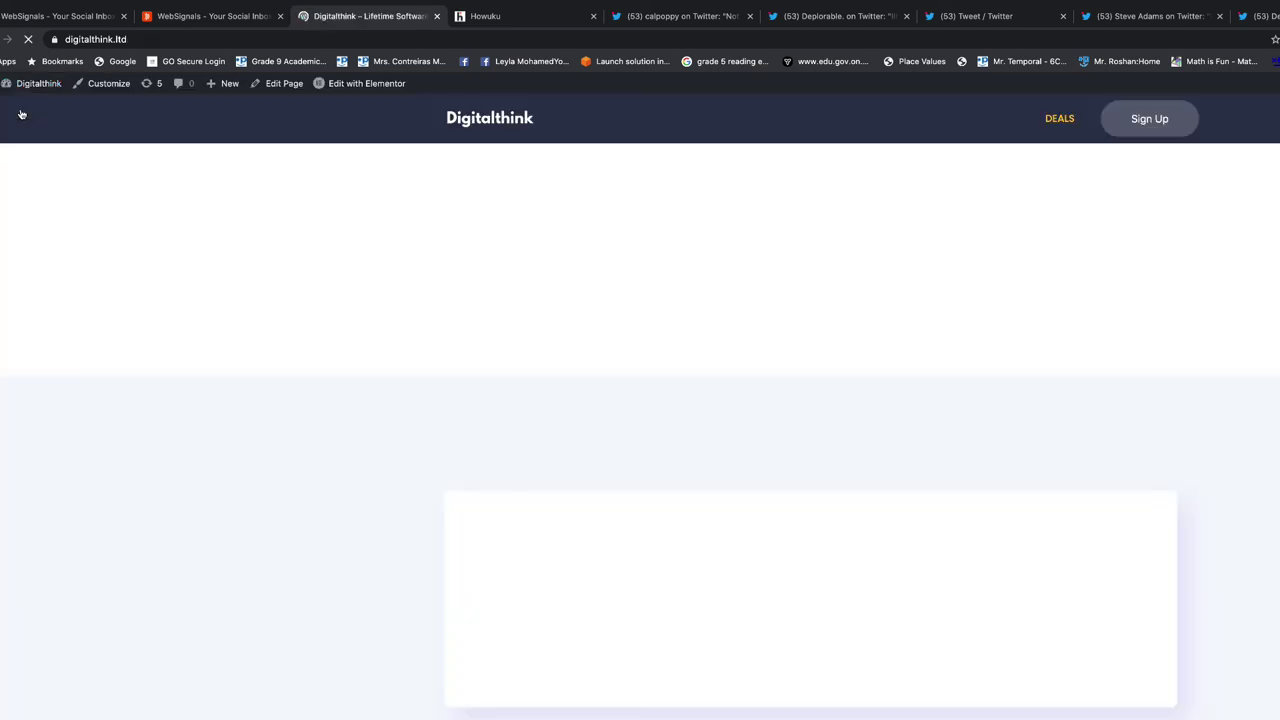
scroll(1243, 640, "down", 5)
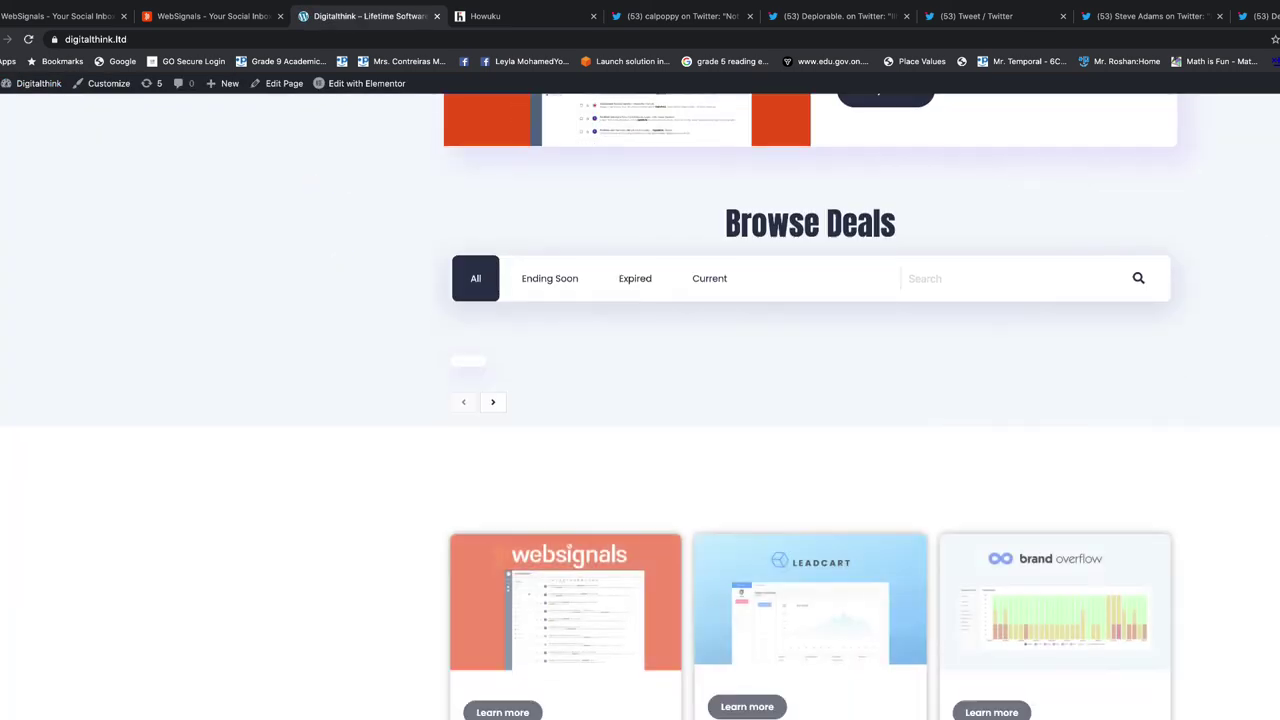
scroll(1243, 640, "up", 5)
scroll(640, 400, "down", 5)
scroll(640, 400, "up", 5)
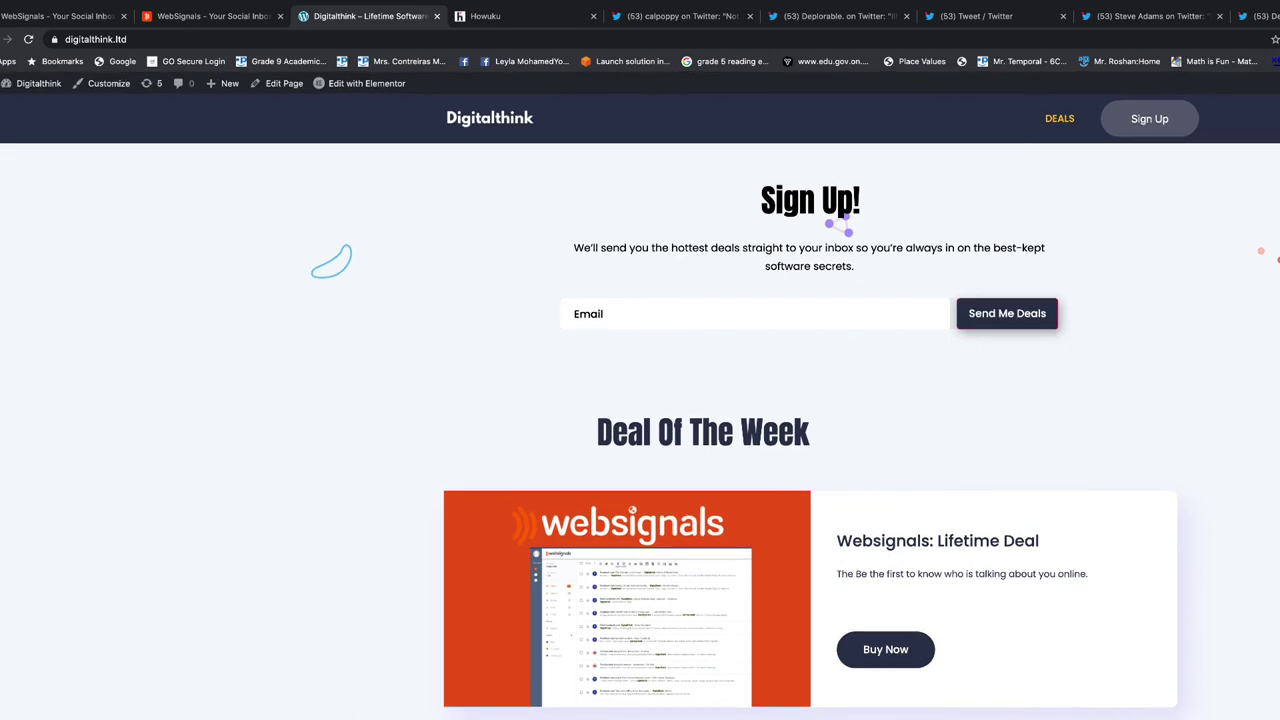
Dismiss the ad-blocker popup and reload the homepage so Howuku's feedback choices appear
key("alt+l")
key("Escape")
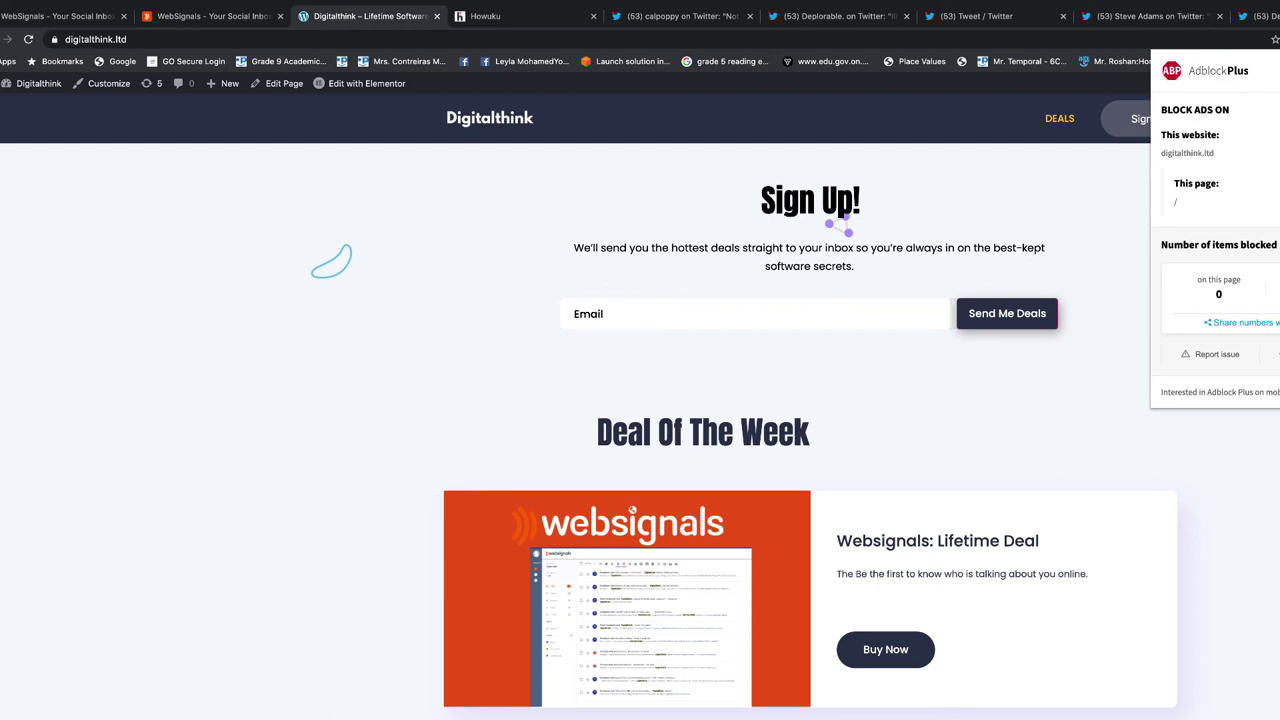
key("Escape")
left_click(400, 42)
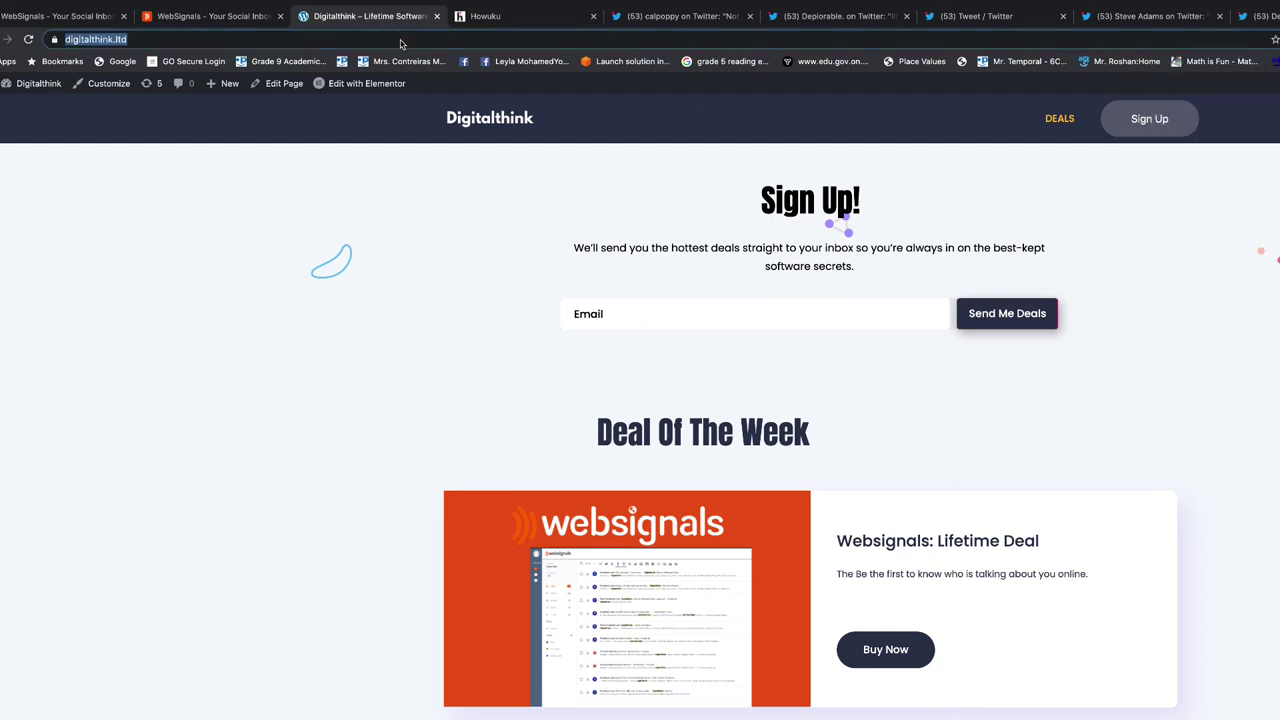
key("Return")
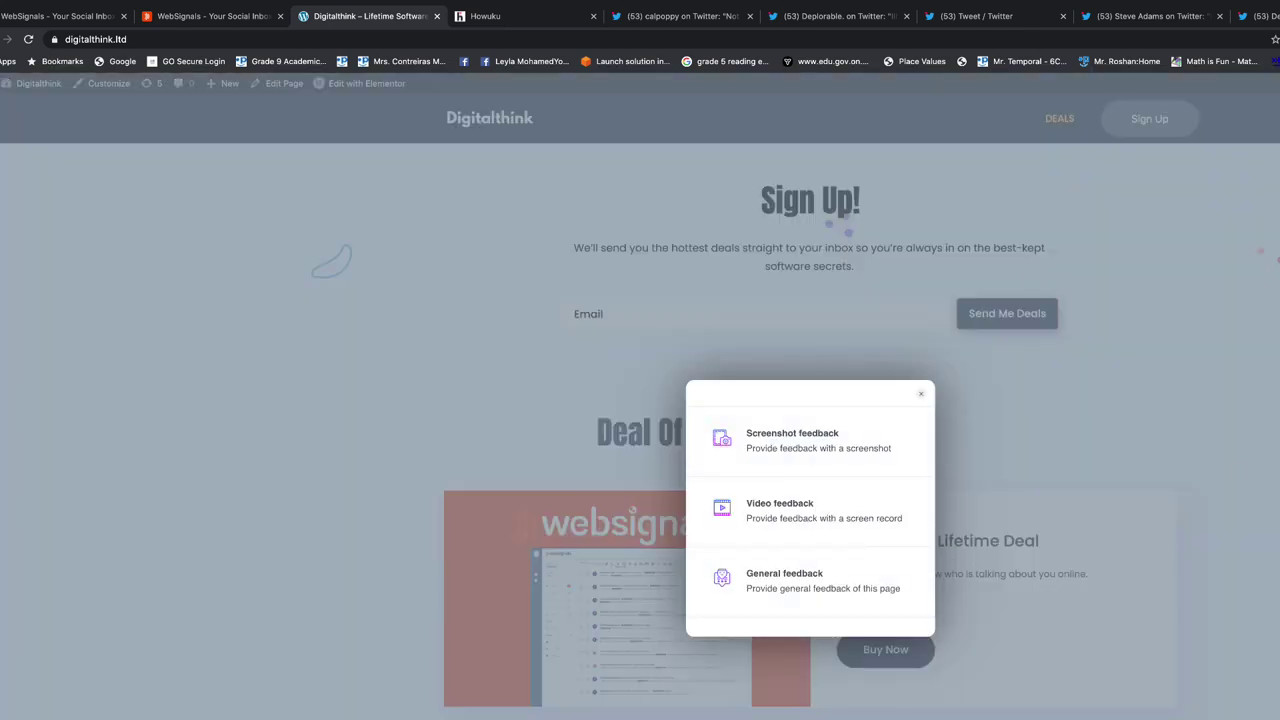
left_click(835, 16)
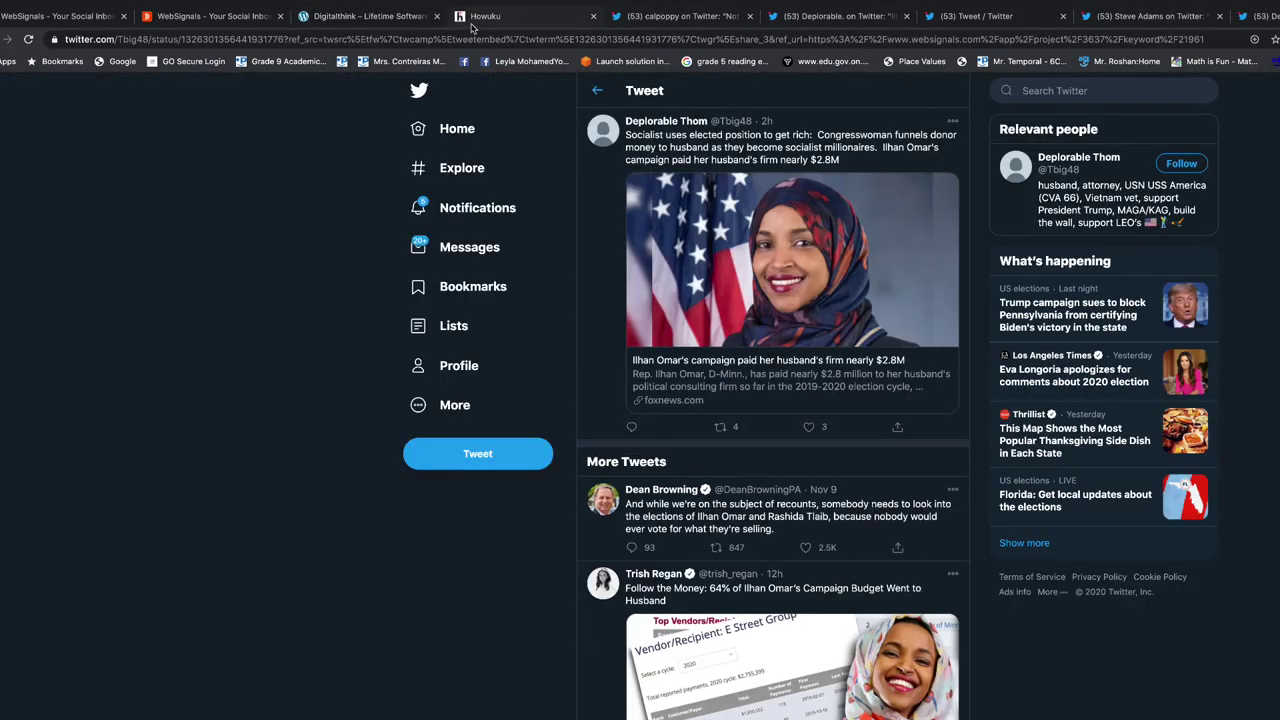
left_click(500, 16)
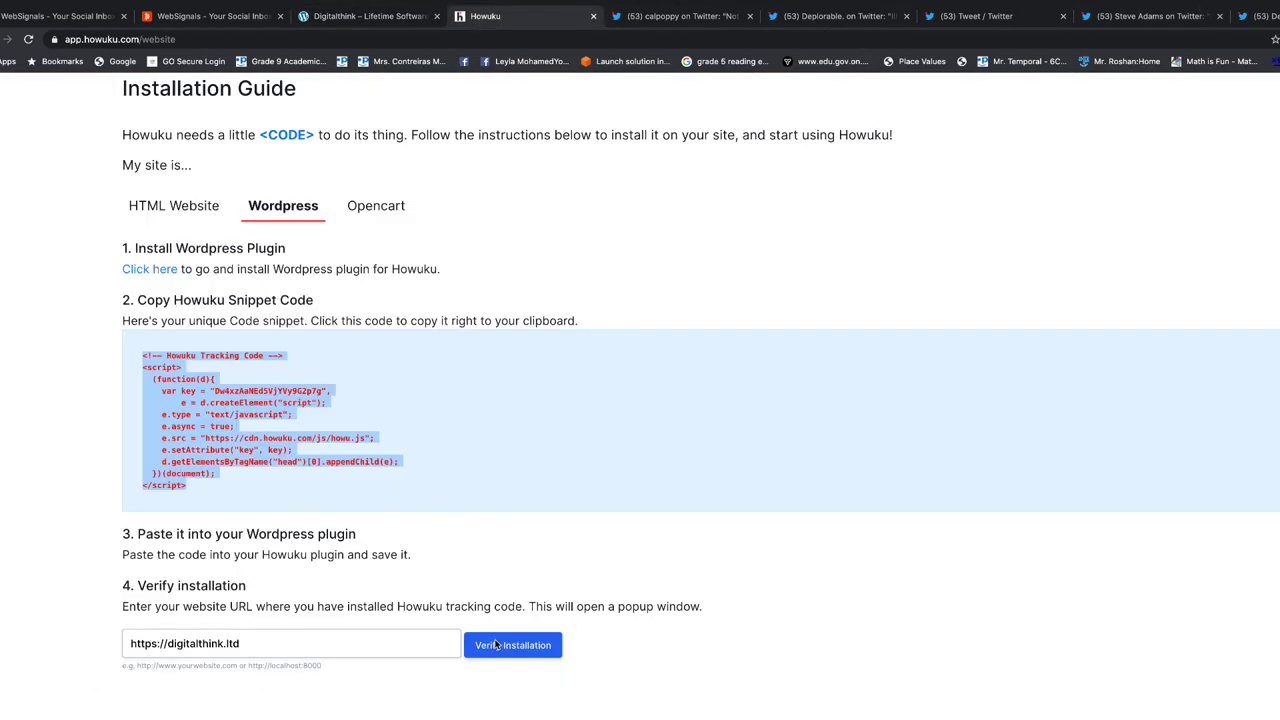
left_click(532, 646)
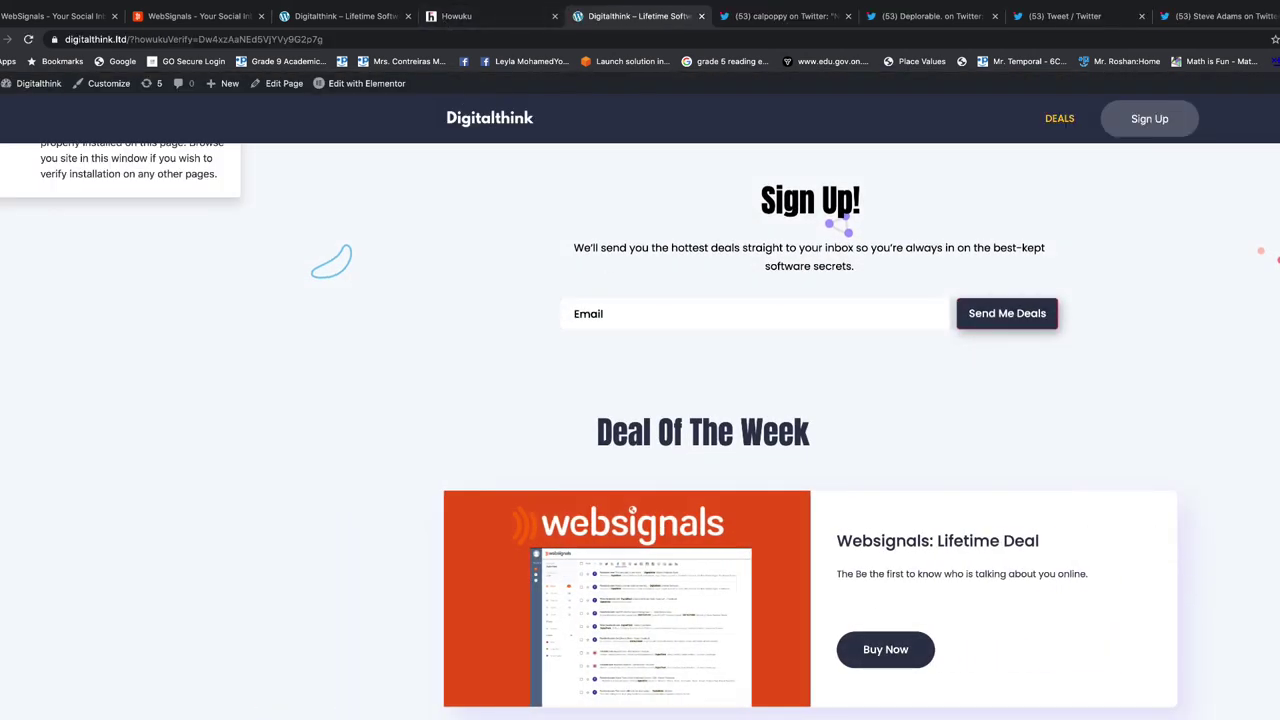
left_click(498, 20)
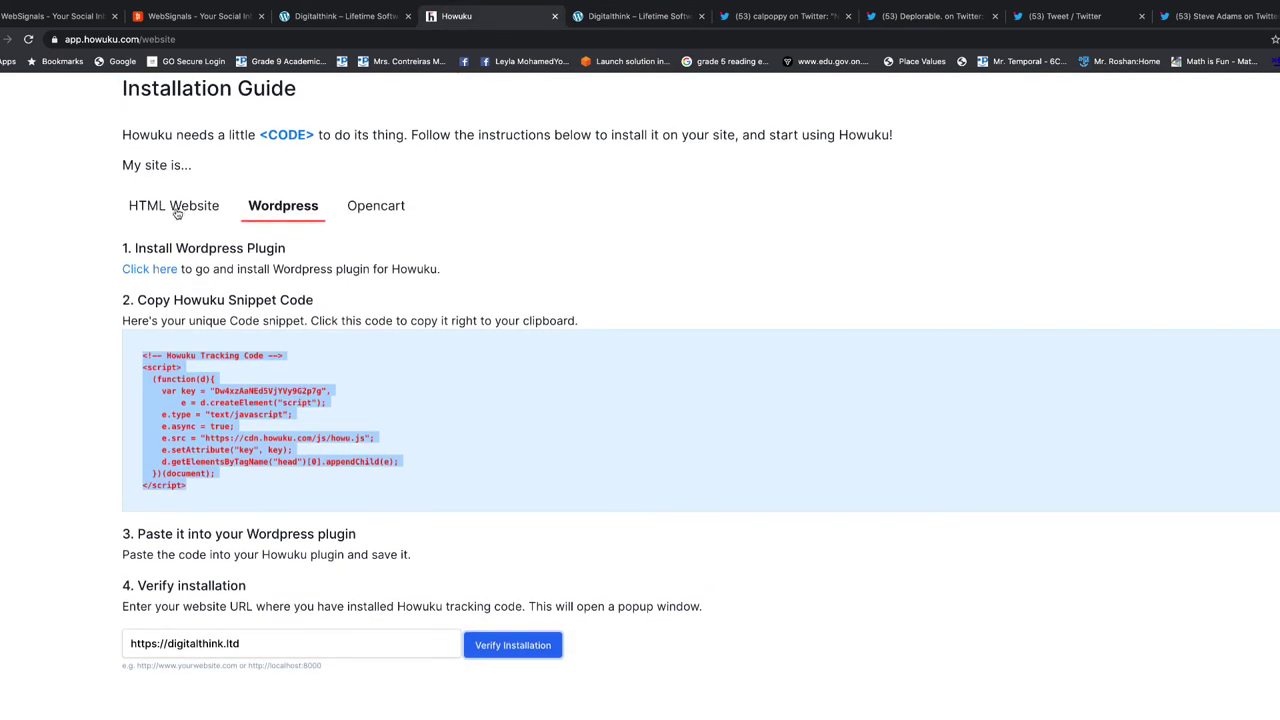
scroll(480, 630, "down", 1)
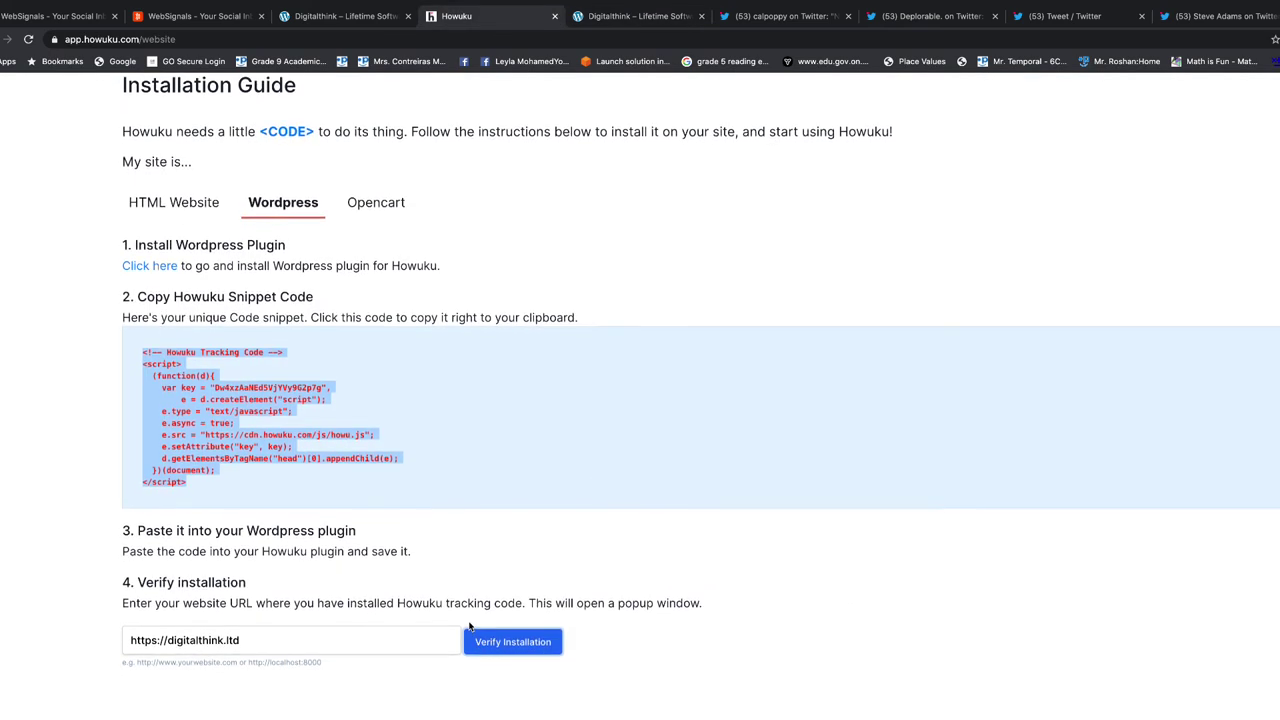
left_click(513, 643)
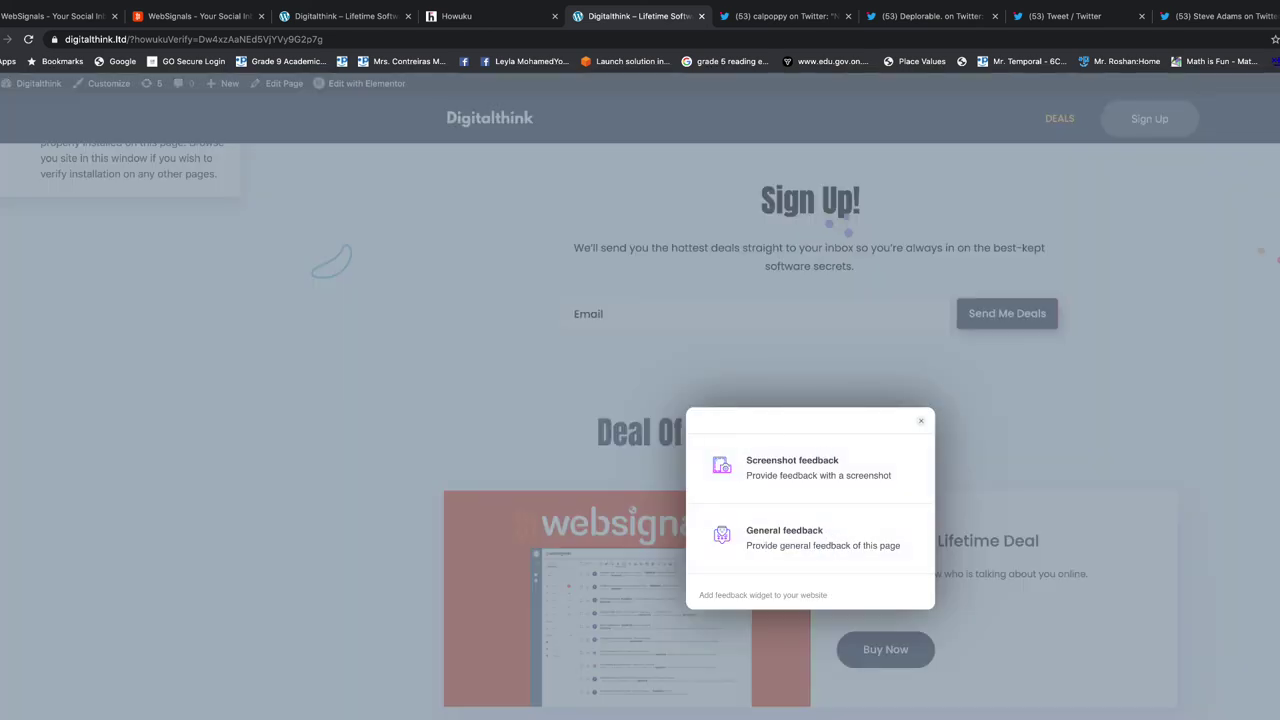
Start a screenshot feedback and mark the Sign Up section with a rectangle
left_click(916, 423)
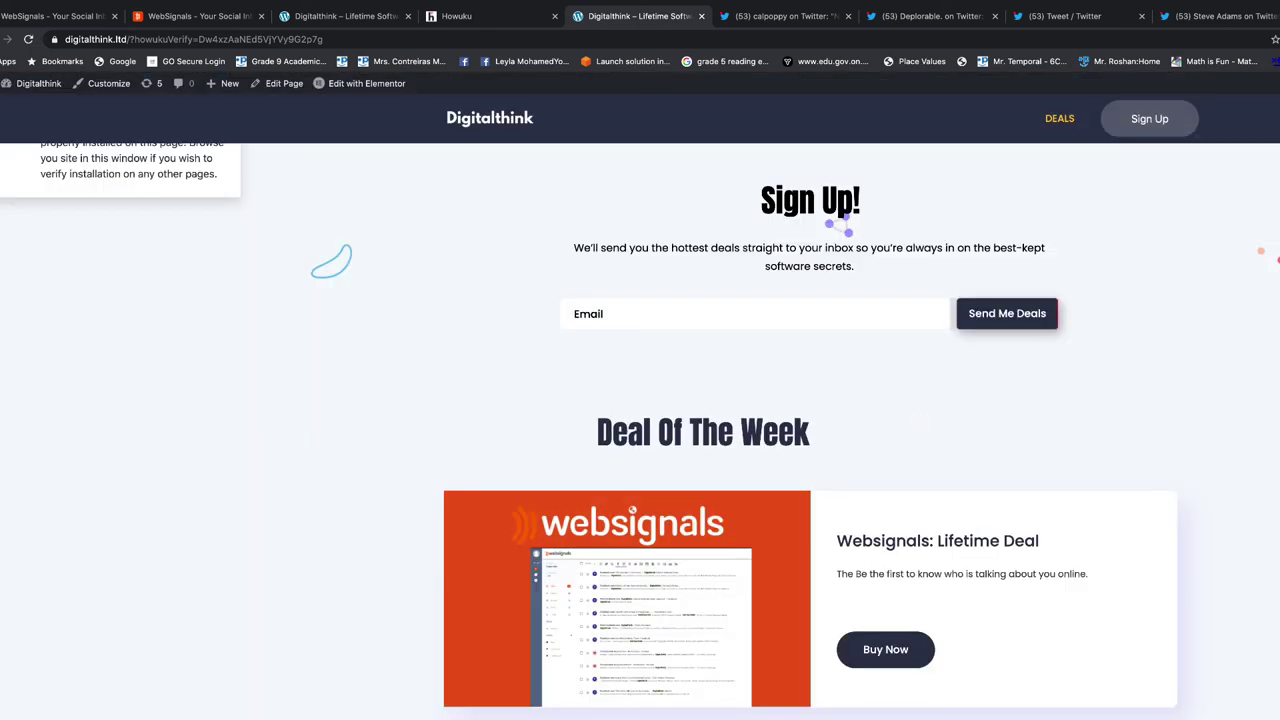
left_click(1260, 459)
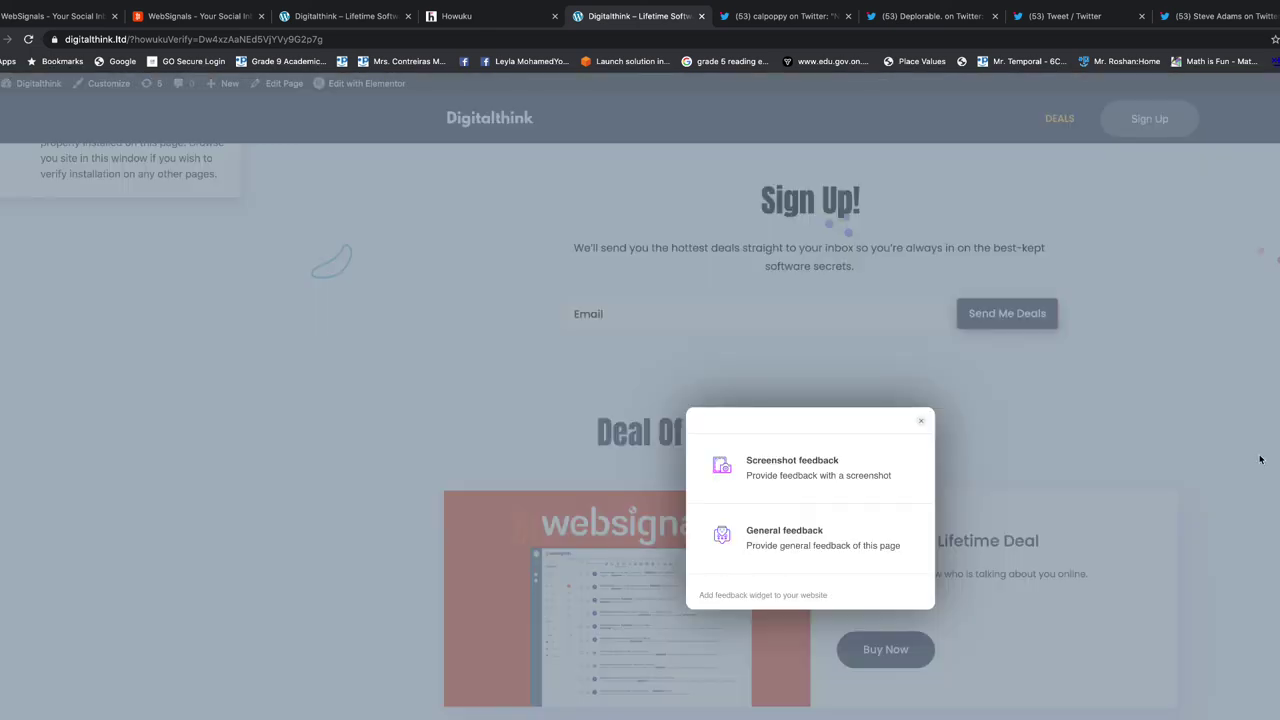
left_click(796, 474)
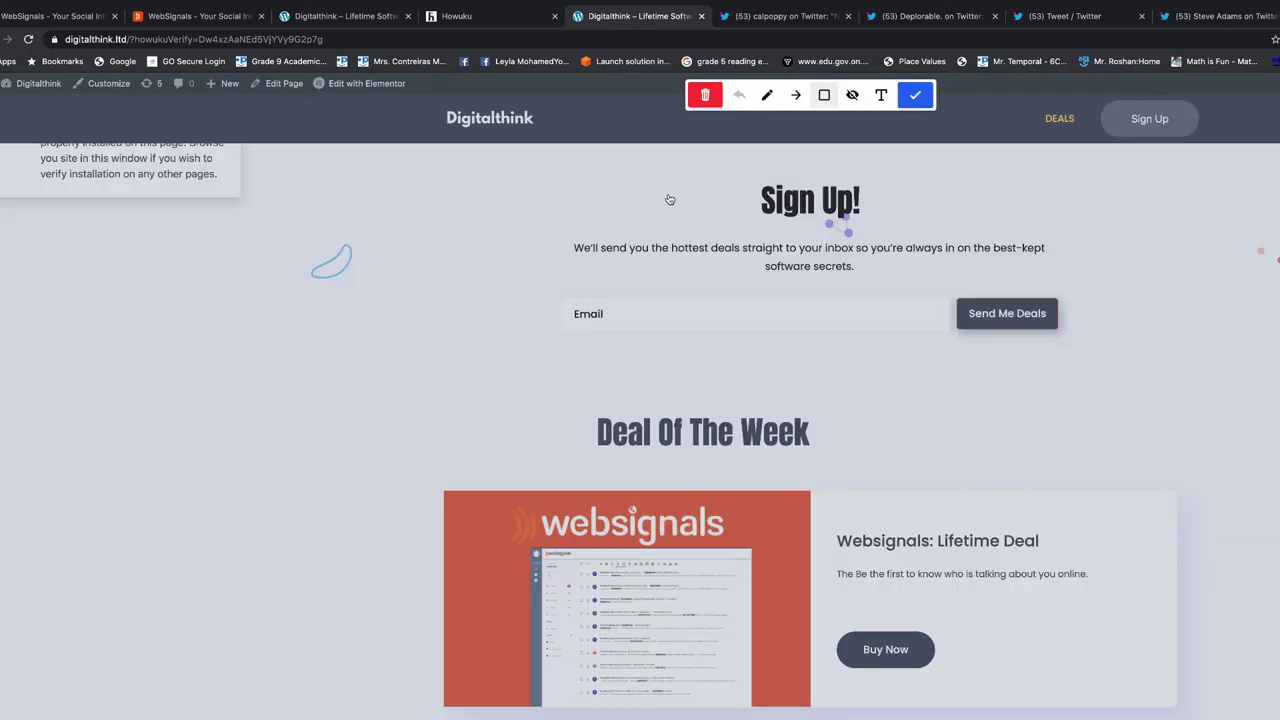
mouse_move(506, 168)
left_mouse_down()
mouse_move(872, 303)
mouse_move(1097, 510)
mouse_move(1061, 713)
left_mouse_up()
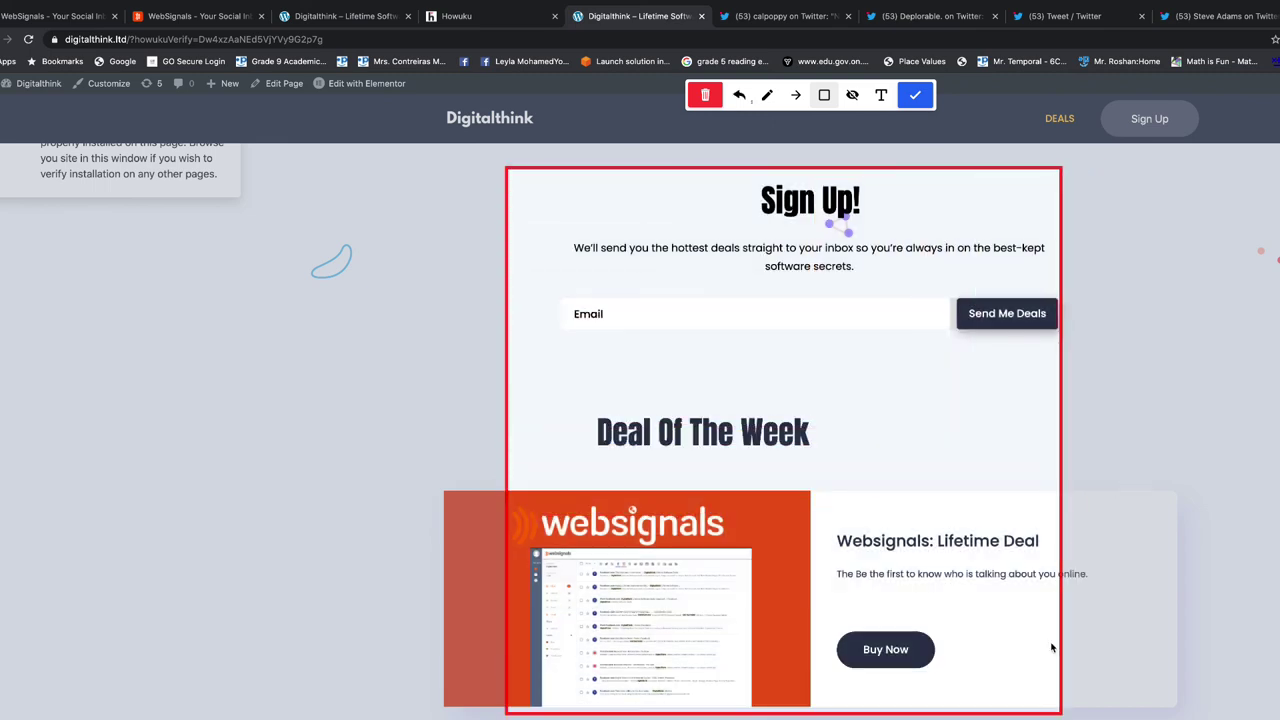
left_click(913, 96)
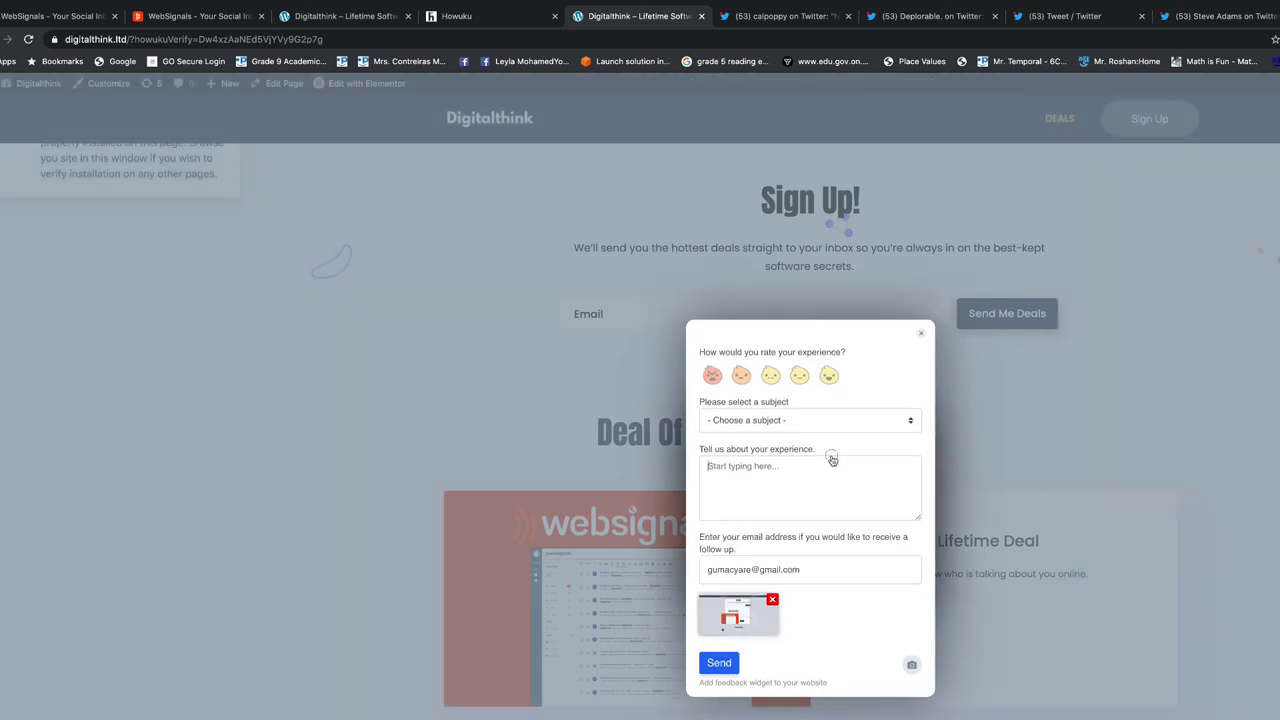
Send the feedback with subject Suggestion and comment 'TEST'
left_click(800, 421)
left_click(786, 431)
left_click(772, 489)
type("TEST")
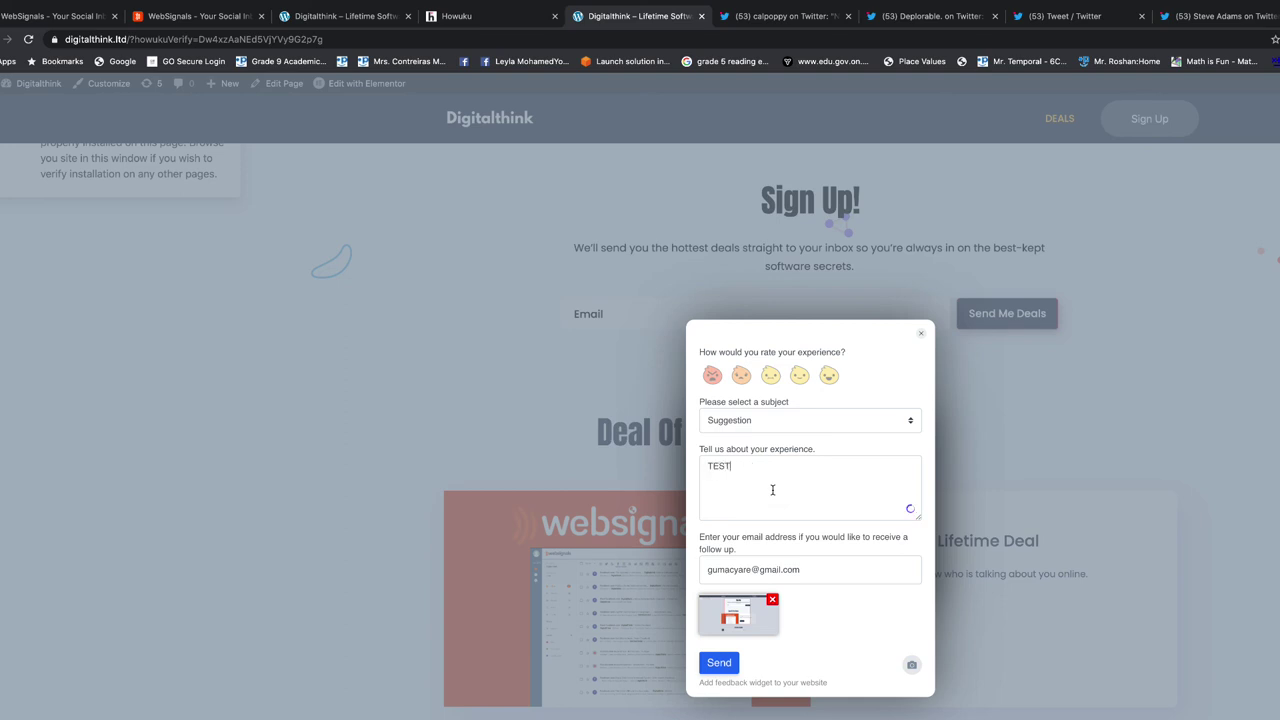
left_click(720, 670)
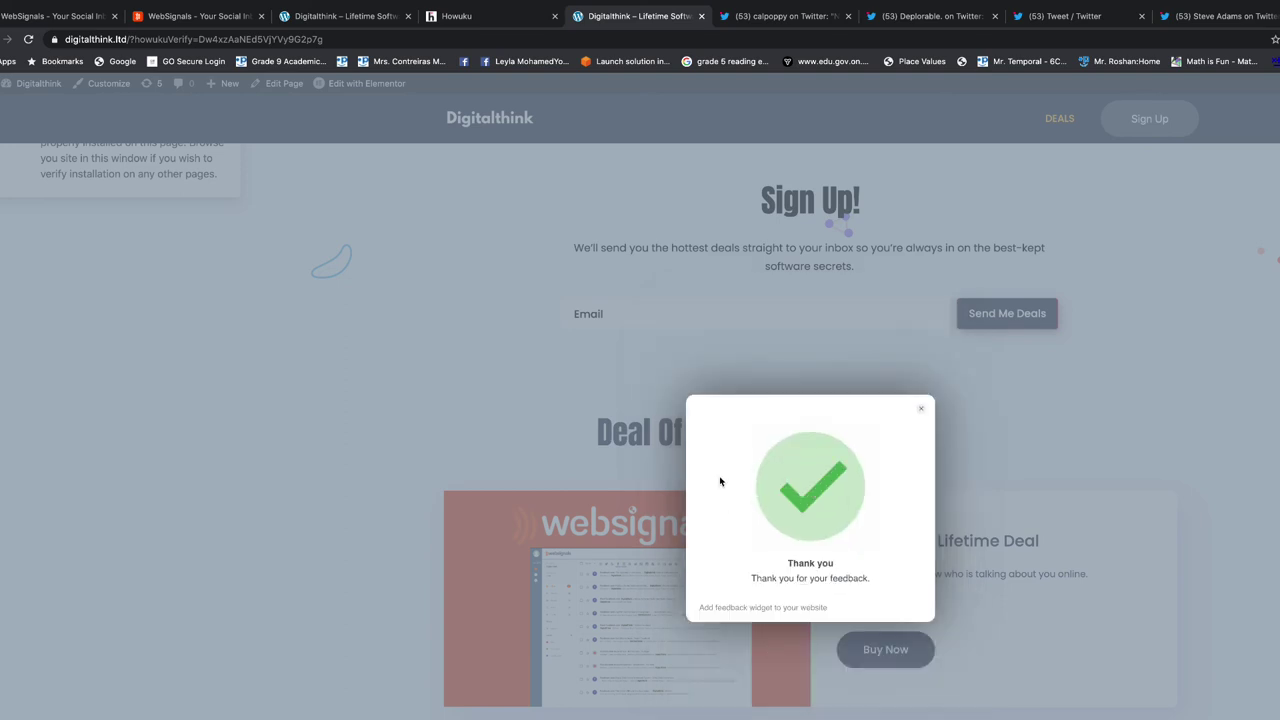
scroll(488, 138, "down", 3)
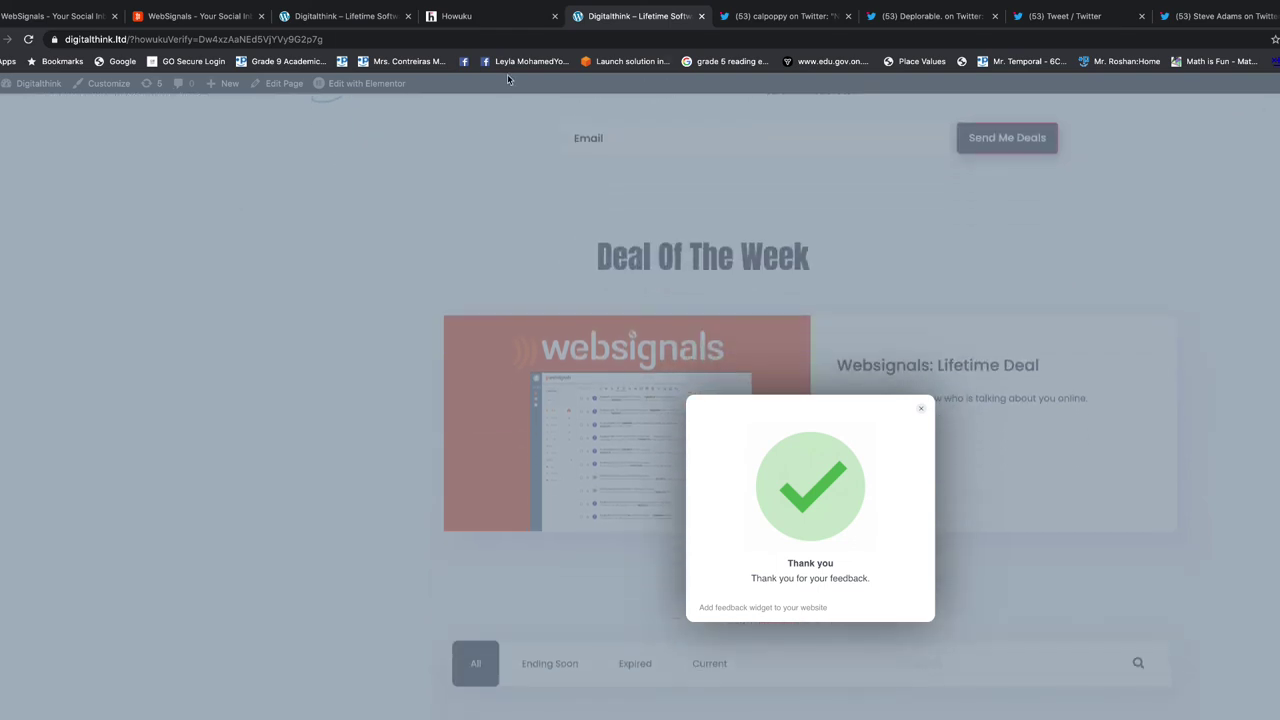
Show First project's Howuku dashboard with the Monthly Traffic chart, restoring the browser window
left_click(474, 17)
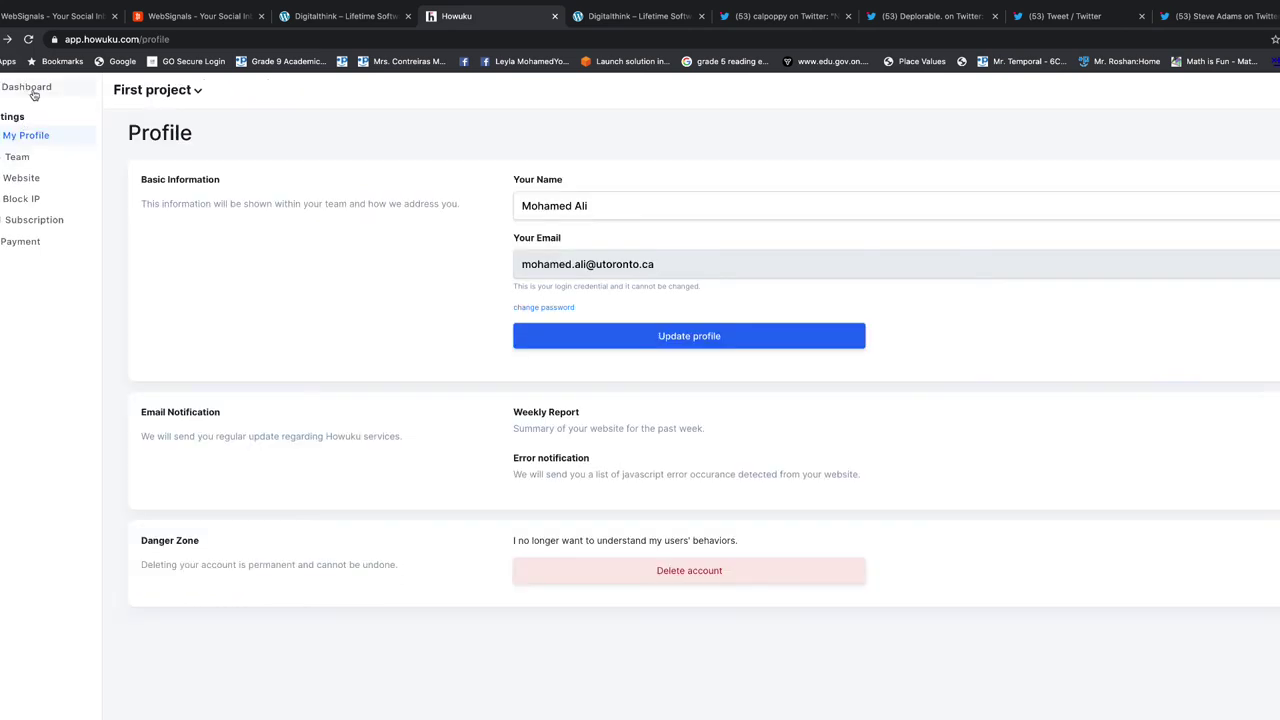
left_click(30, 90)
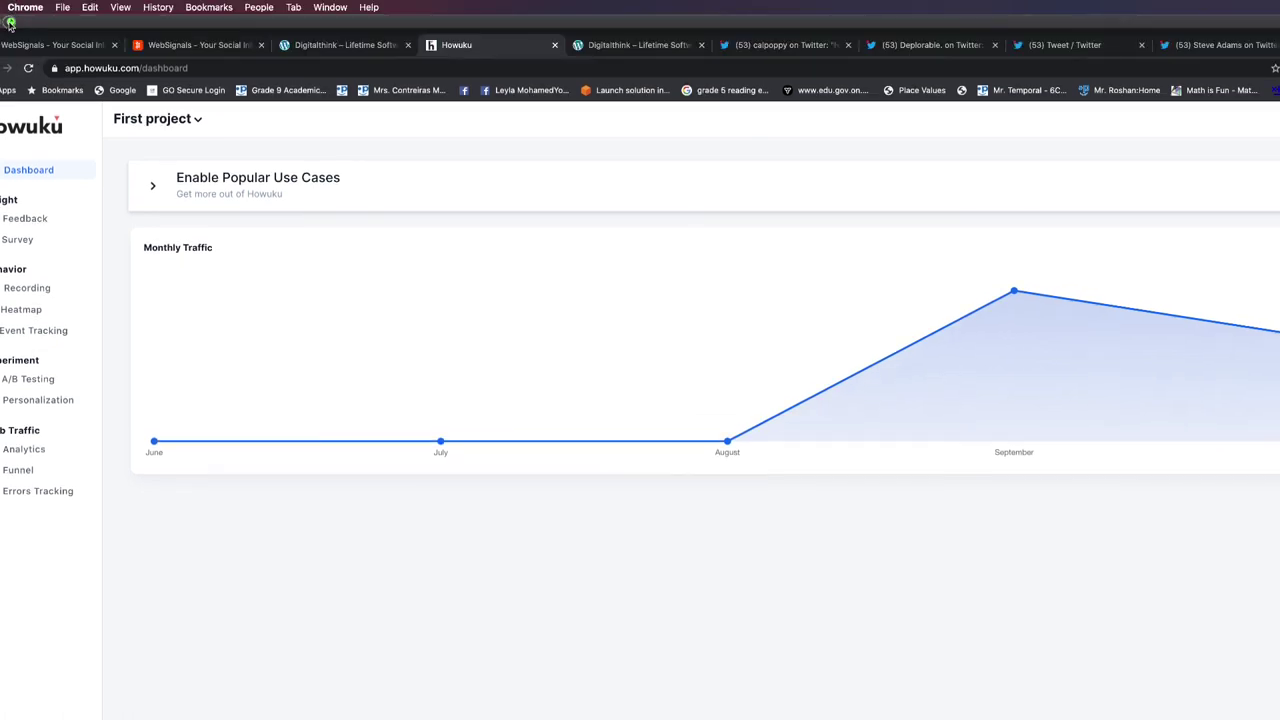
key("ctrl+super+f")
key("super+Tab")
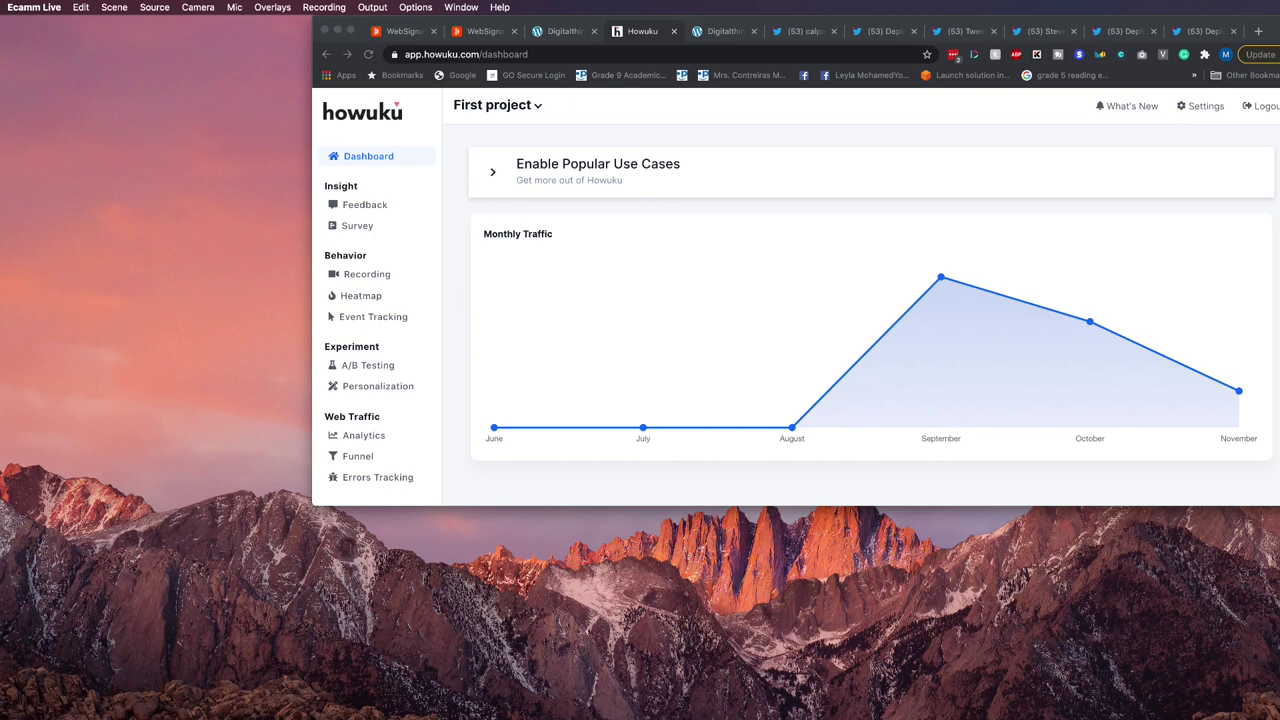
left_click(350, 31)
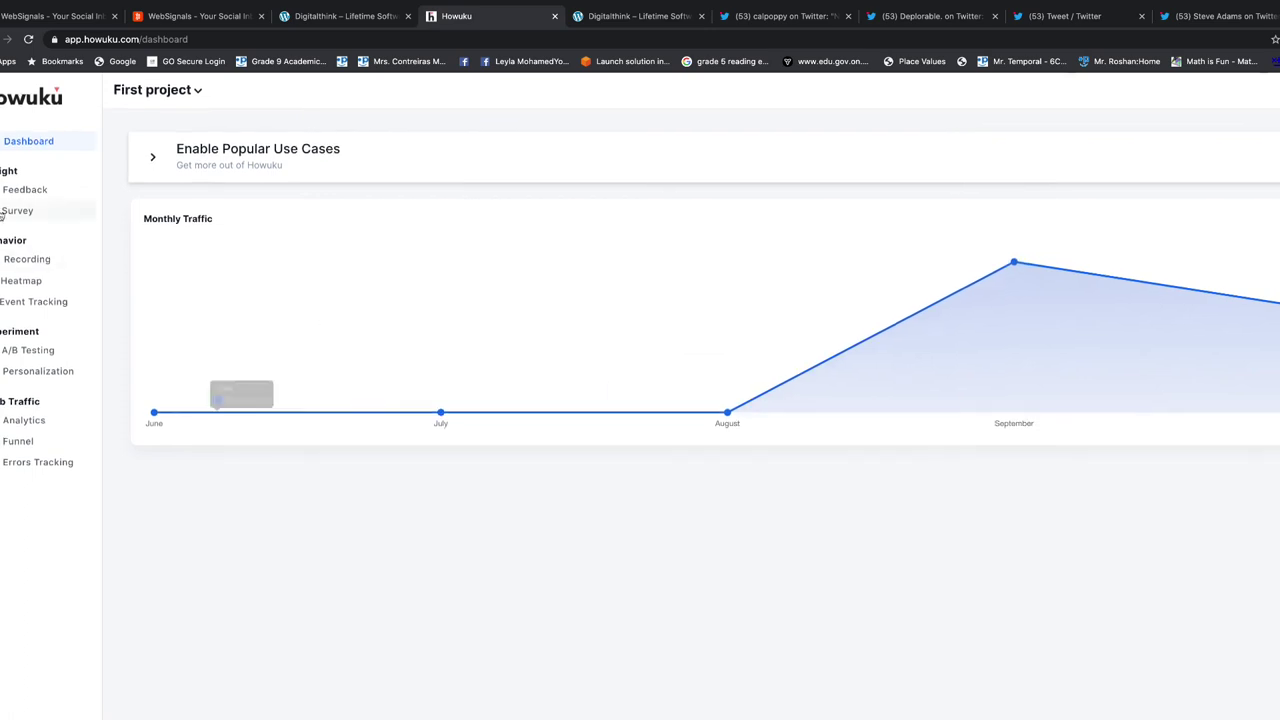
Browse the feedback surveys and open a couple of session details in the third survey
left_click(14, 189)
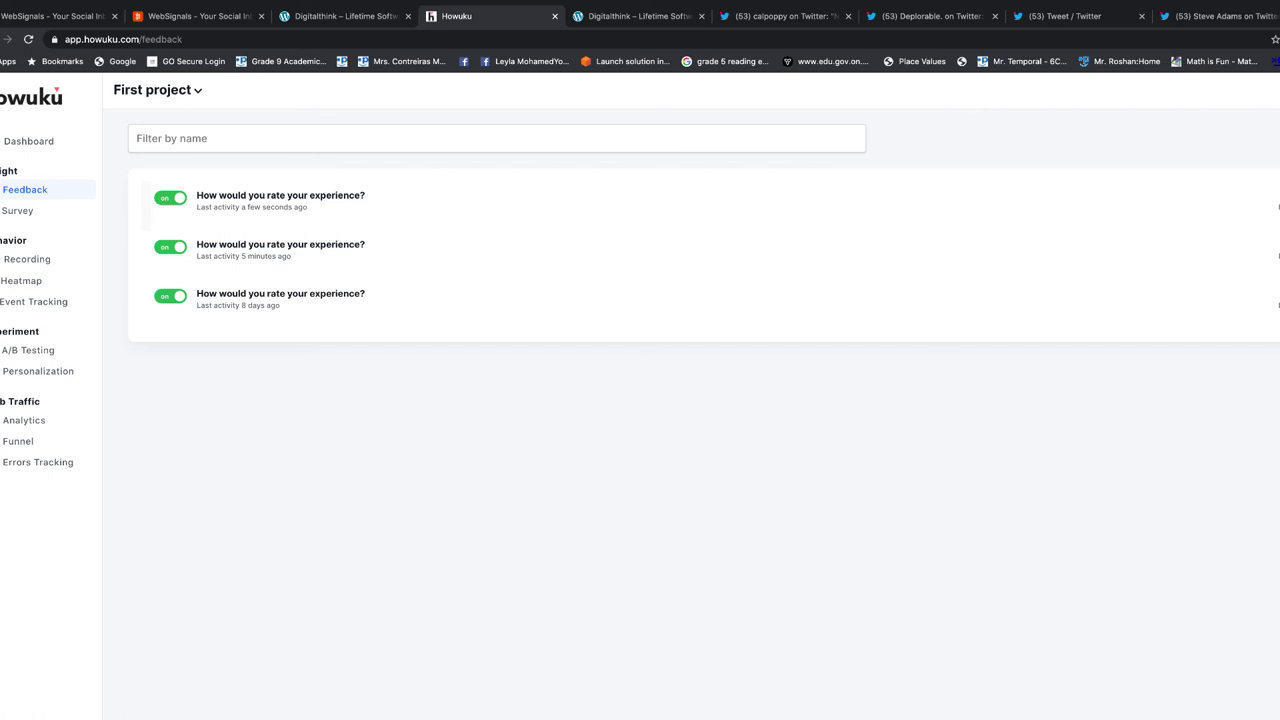
left_click(627, 234)
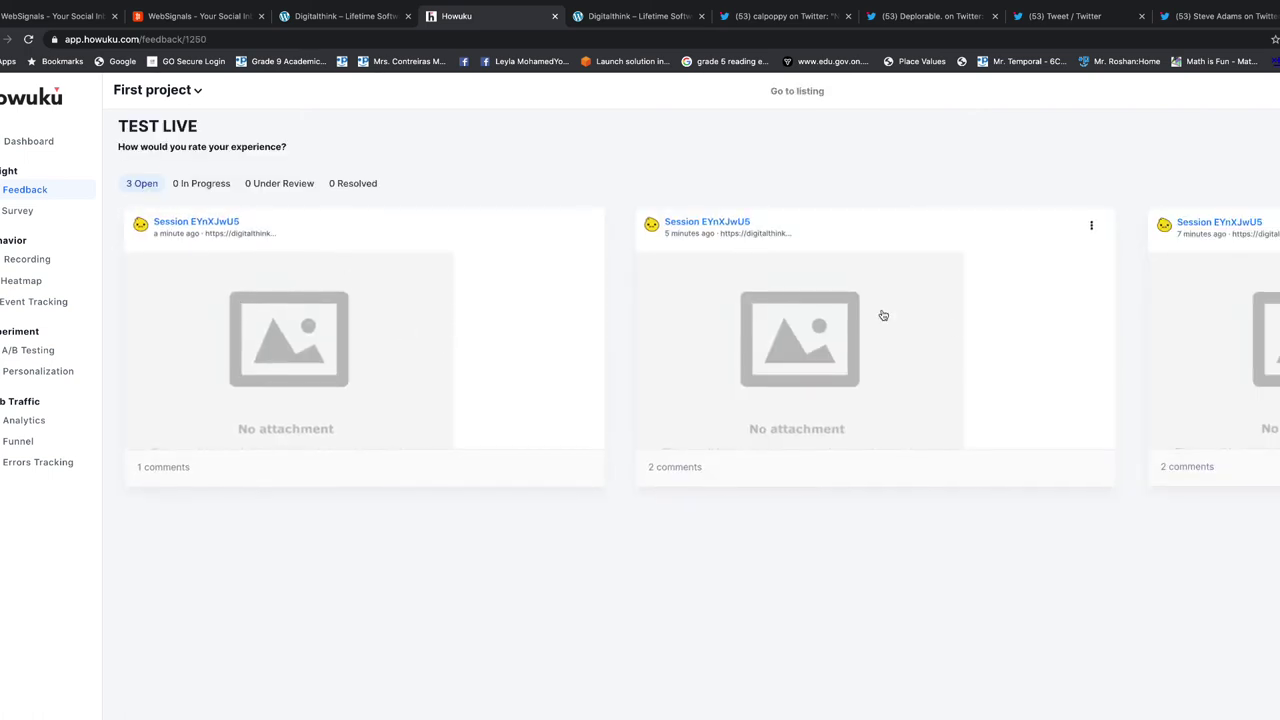
key("alt+Left")
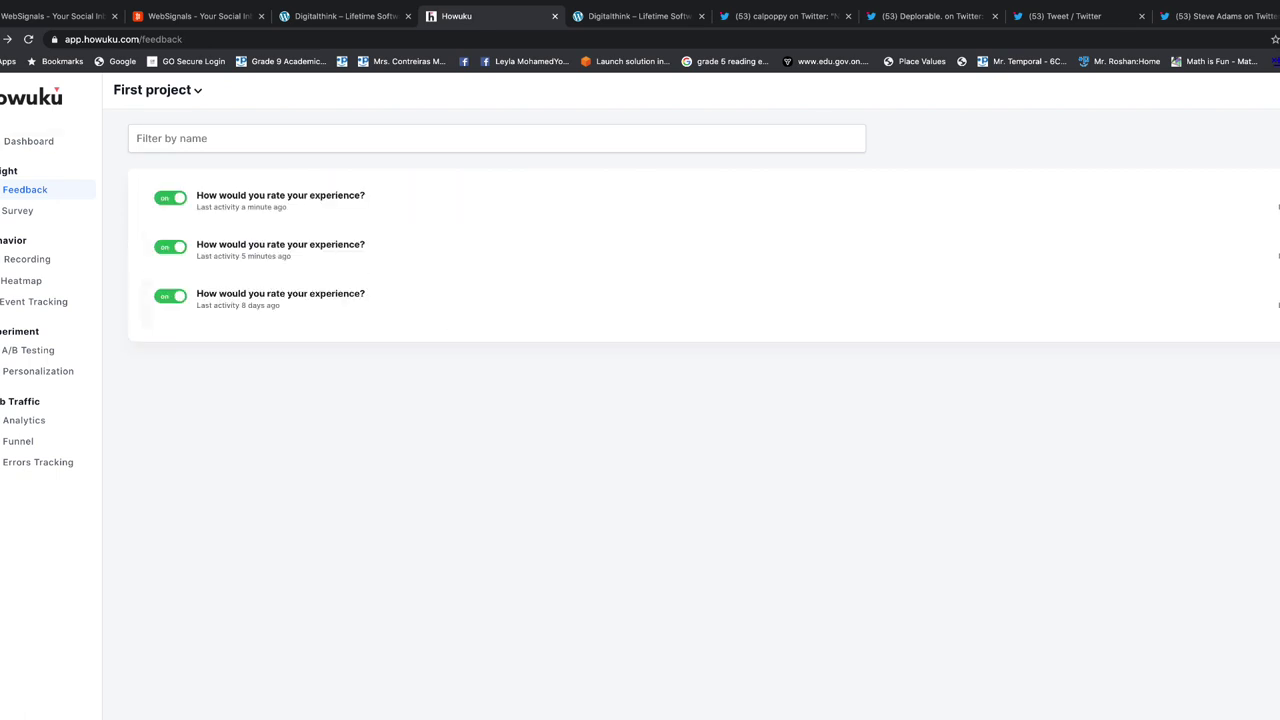
left_click(280, 197)
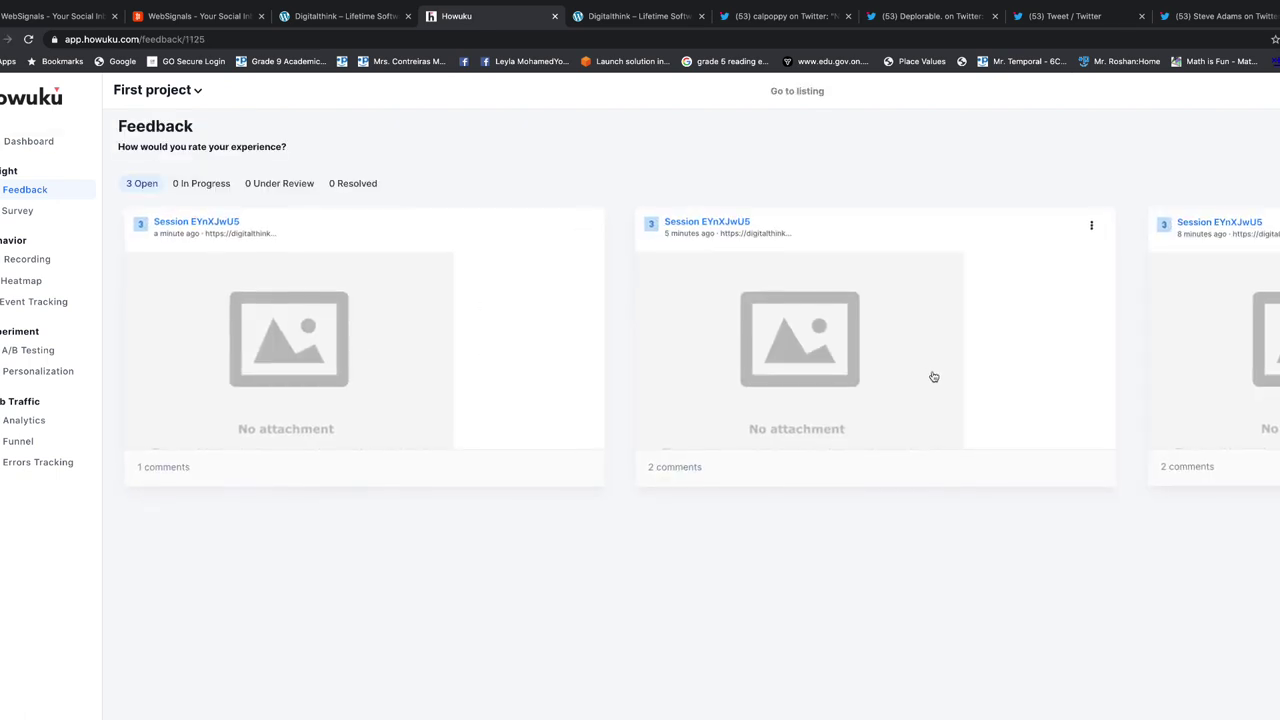
key("alt+Left")
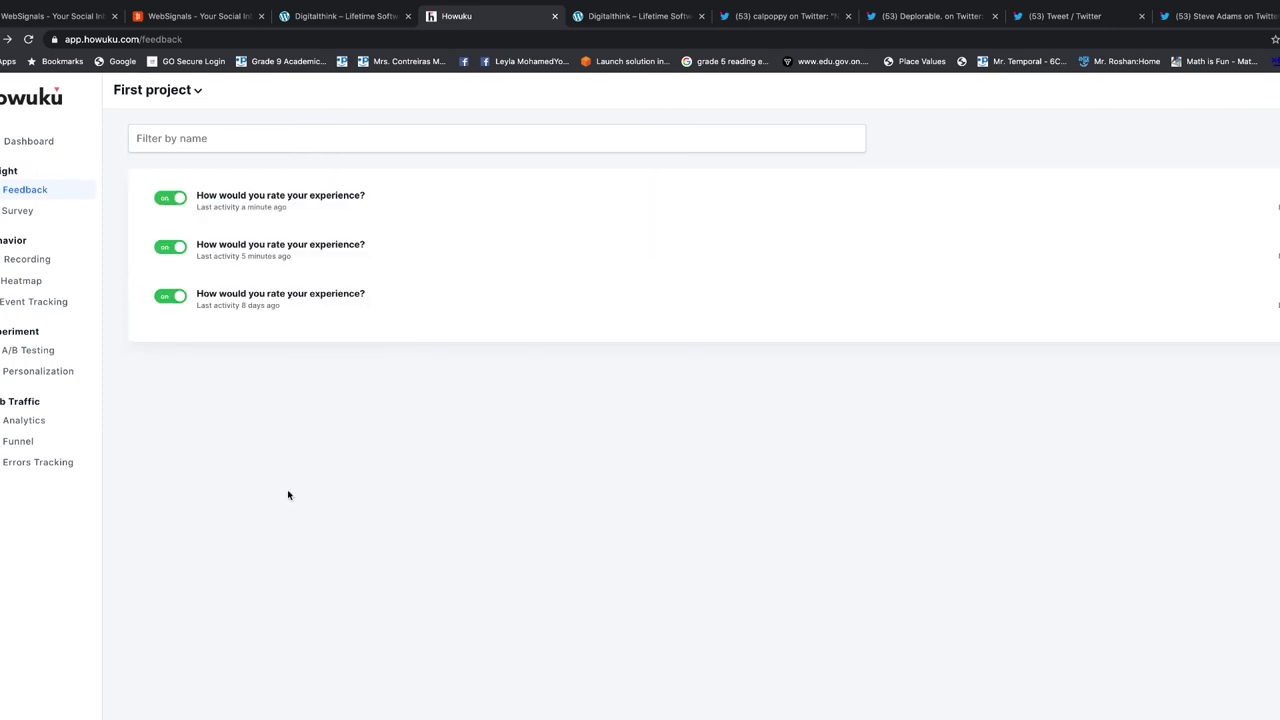
left_click(1229, 292)
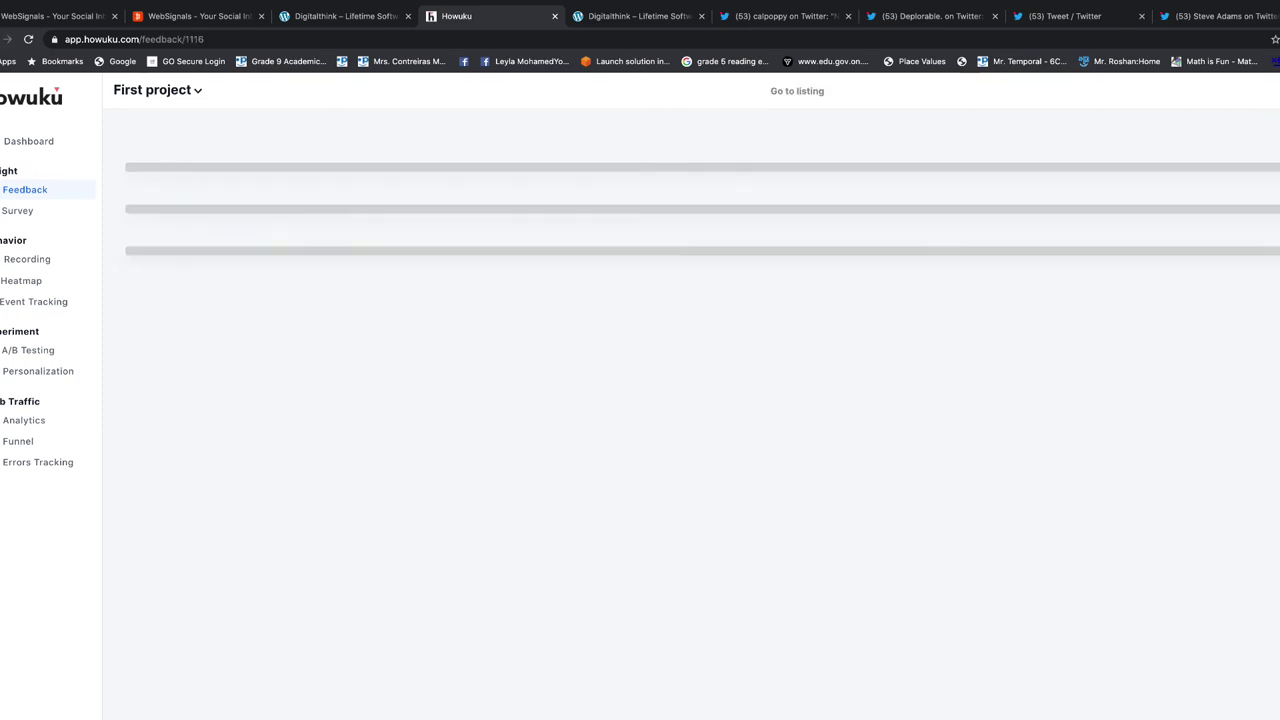
left_click(321, 330)
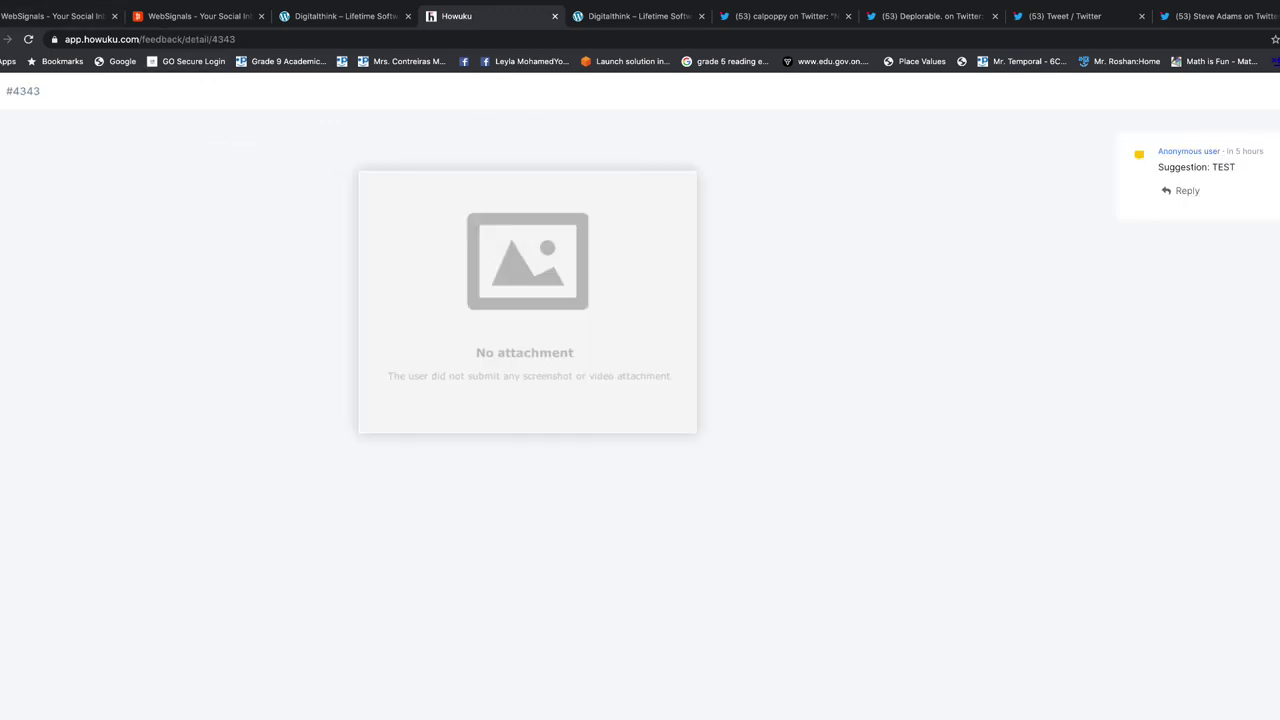
left_click(954, 283)
left_click(1231, 237)
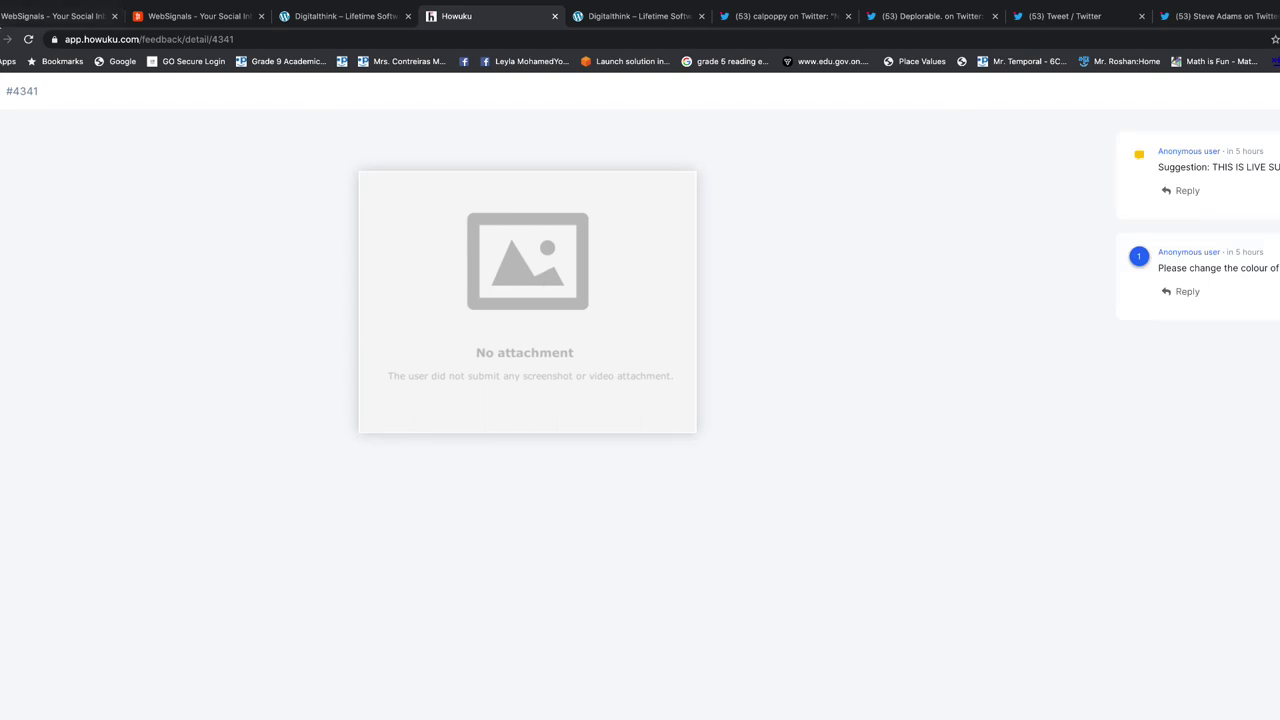
key("Escape")
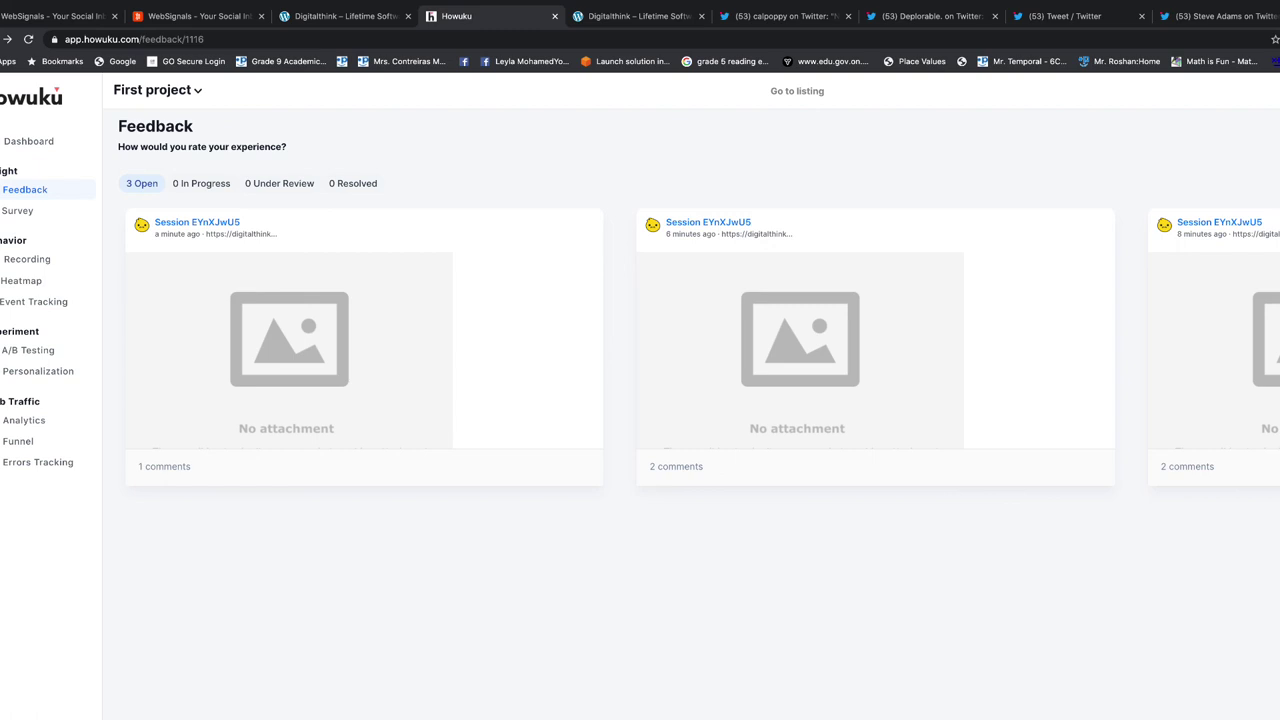
Check the In Progress, Under Review and Resolved filters, then open TEST LIVE's newest session
left_click(198, 187)
left_click(297, 185)
left_click(362, 188)
left_click(140, 187)
left_click(23, 201)
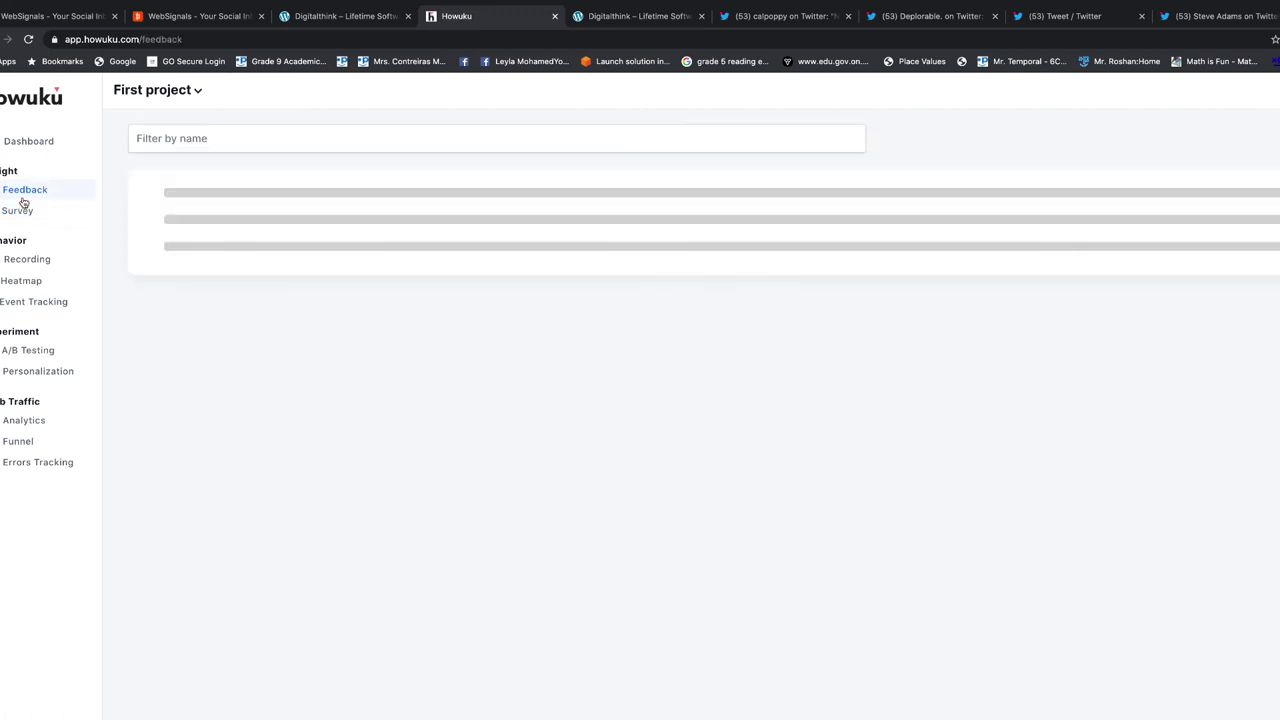
left_click(451, 285)
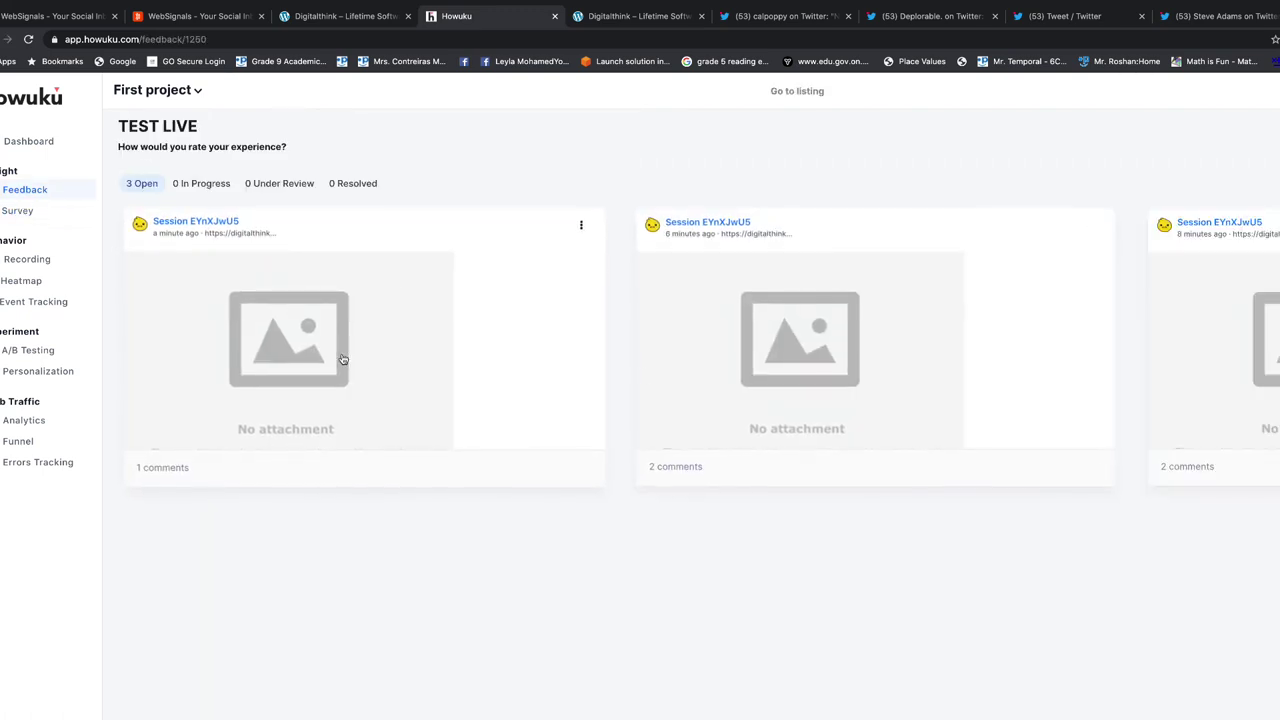
left_click(341, 358)
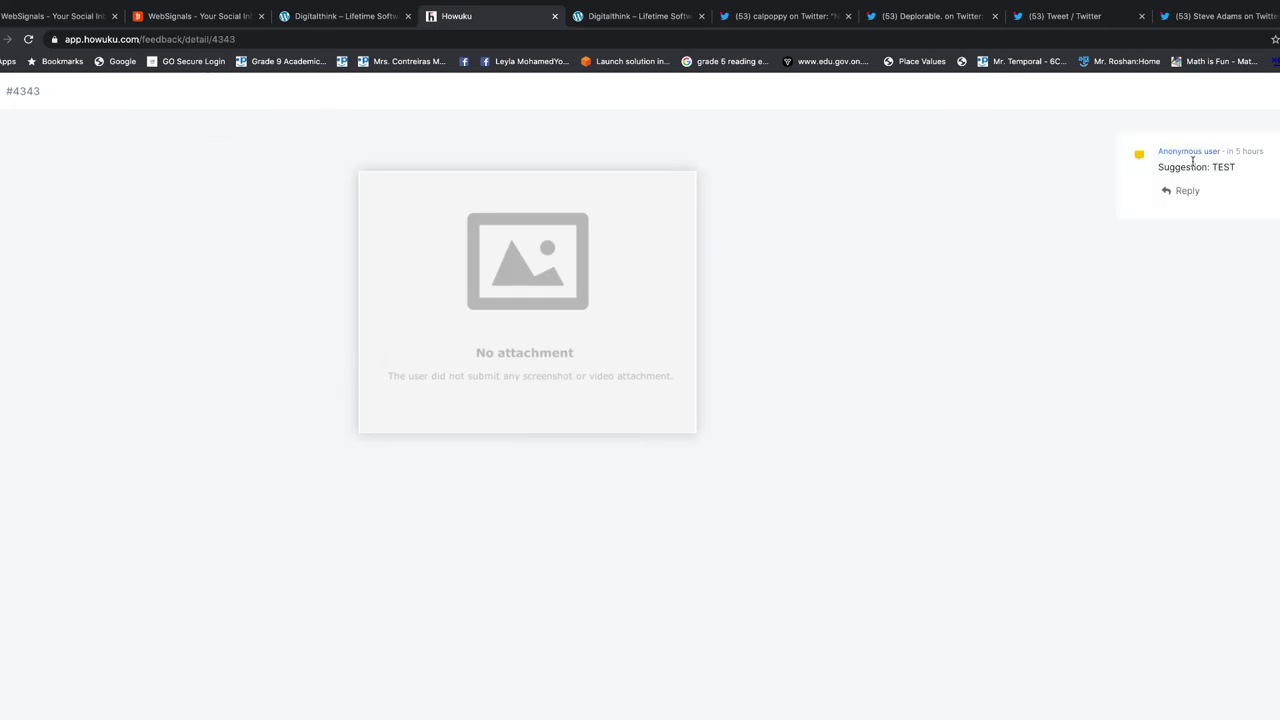
left_click(1172, 191)
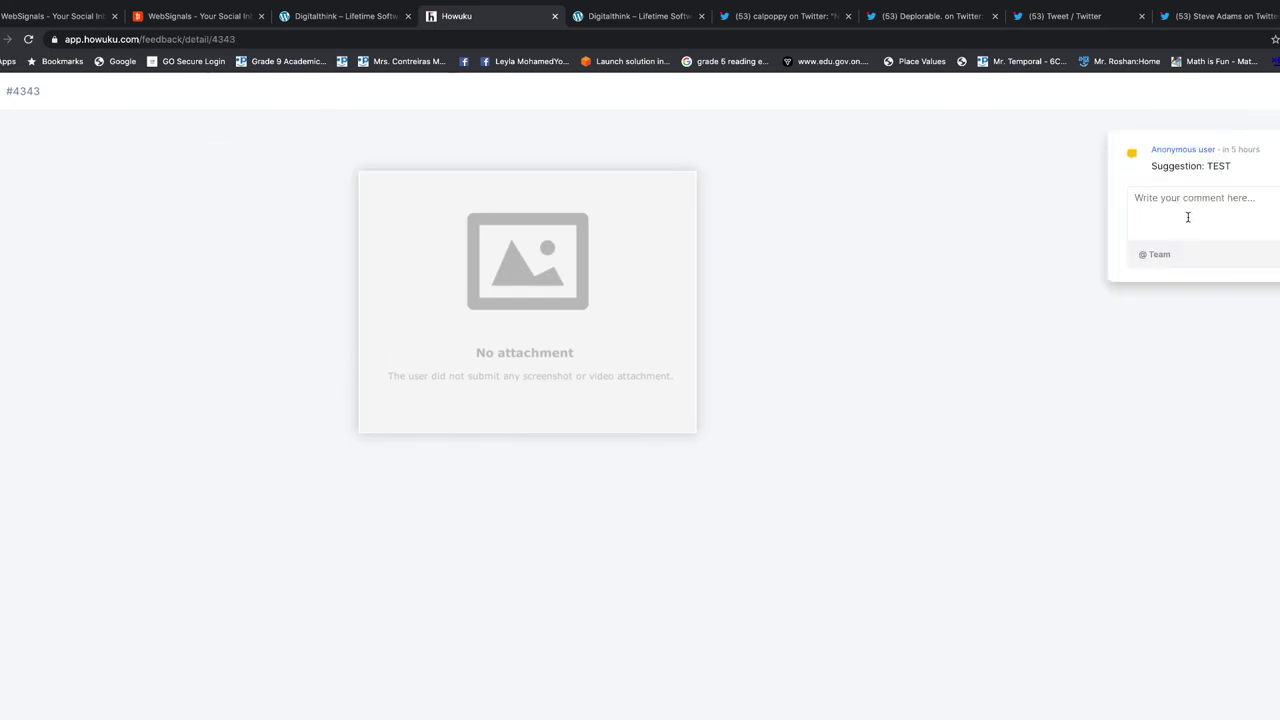
scroll(640, 400, "right", 1)
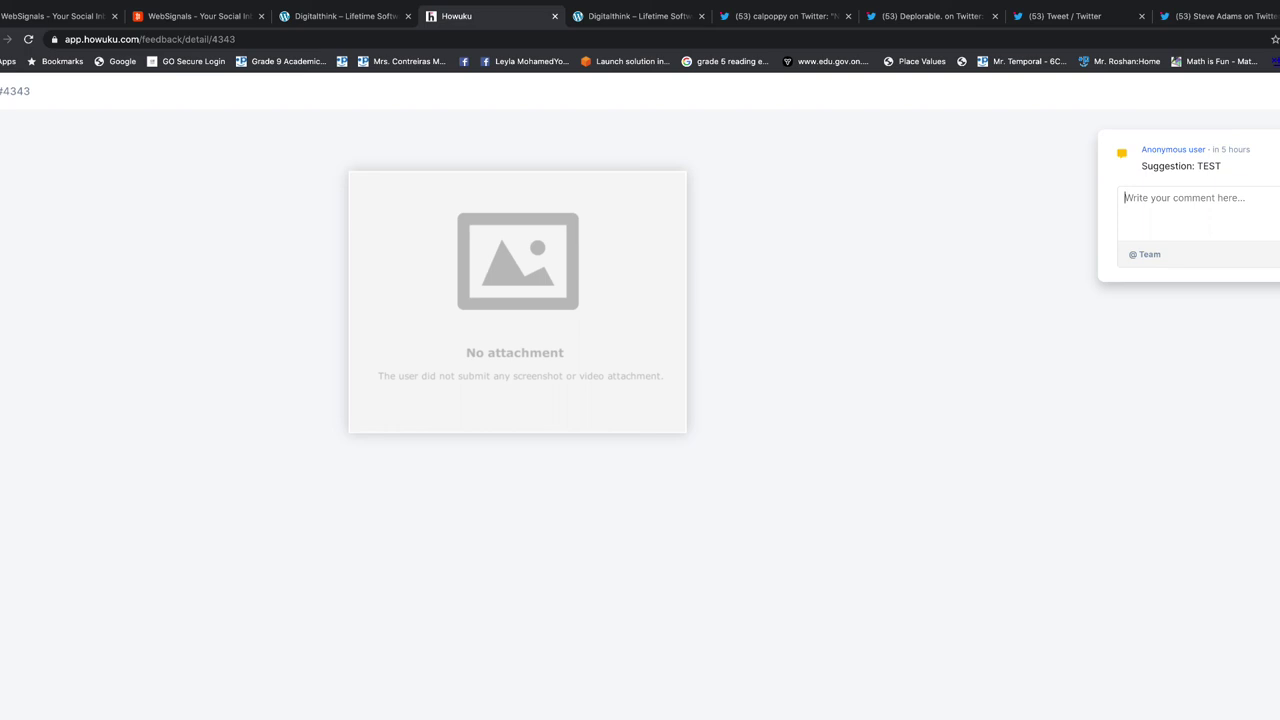
scroll(690, 400, "down", 1)
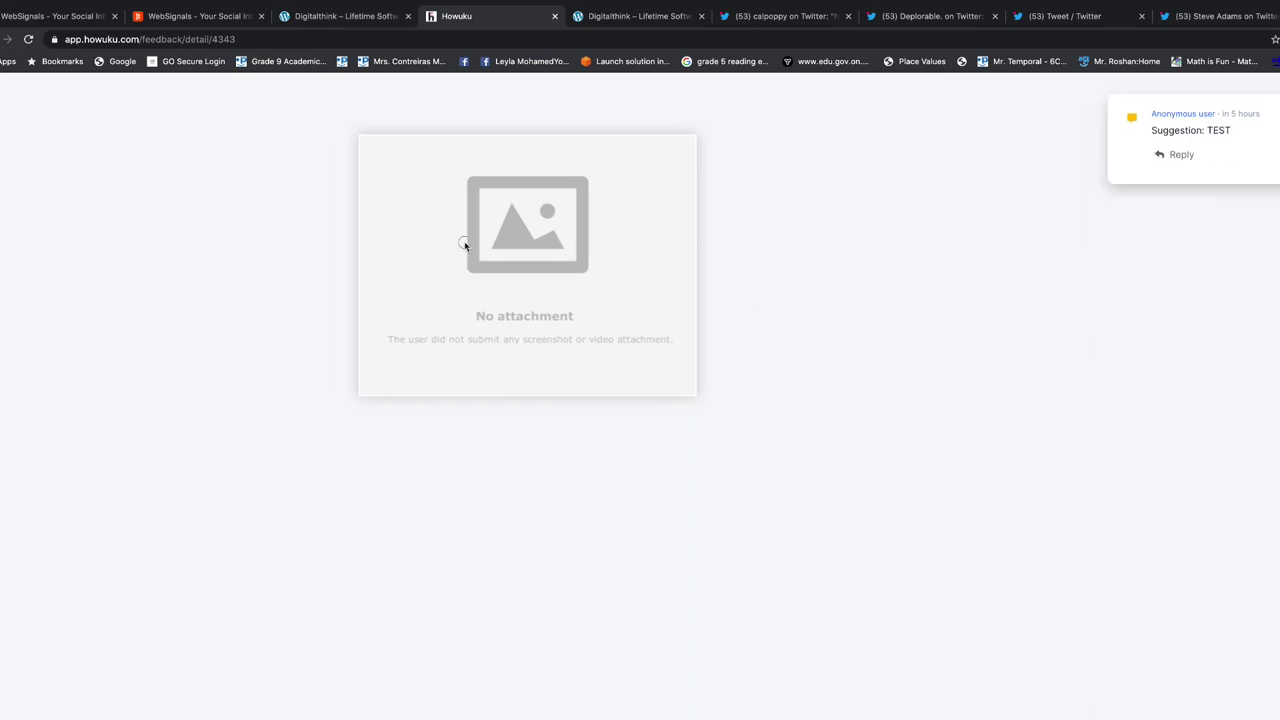
Close the feedback options dialog on the Digitalthink tab and leave full-screen view
left_click(358, 20)
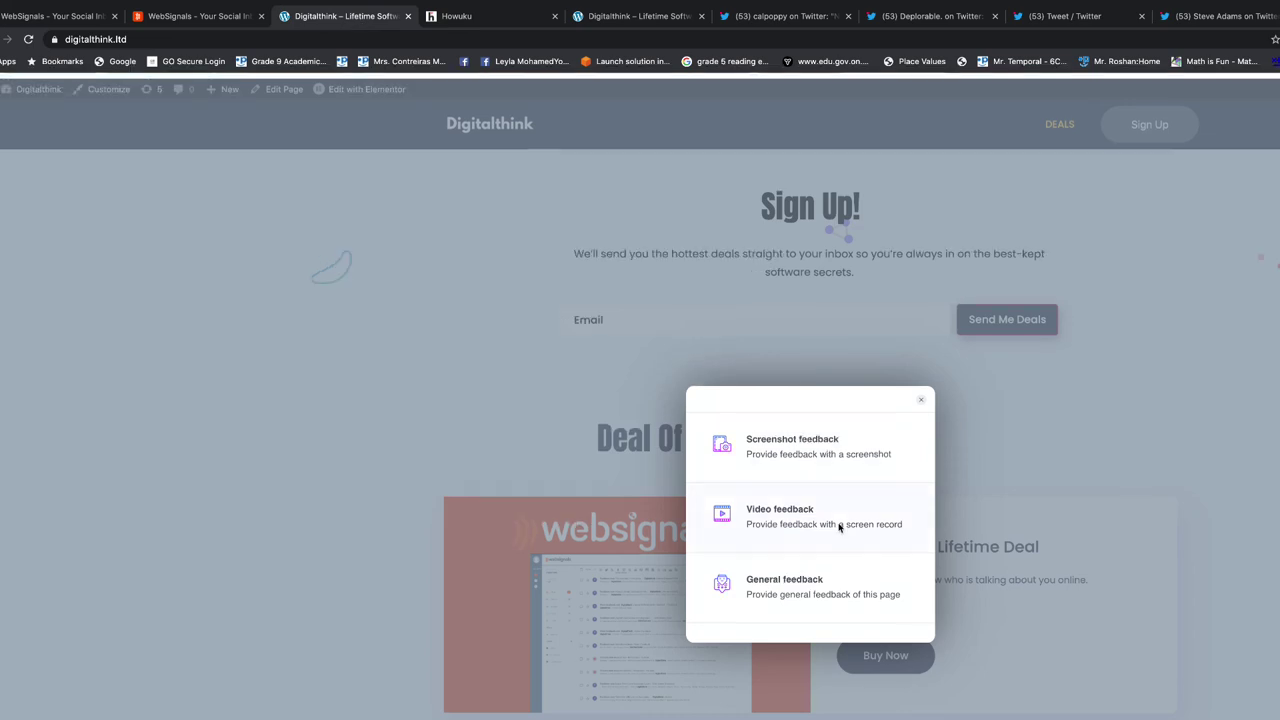
left_click(921, 395)
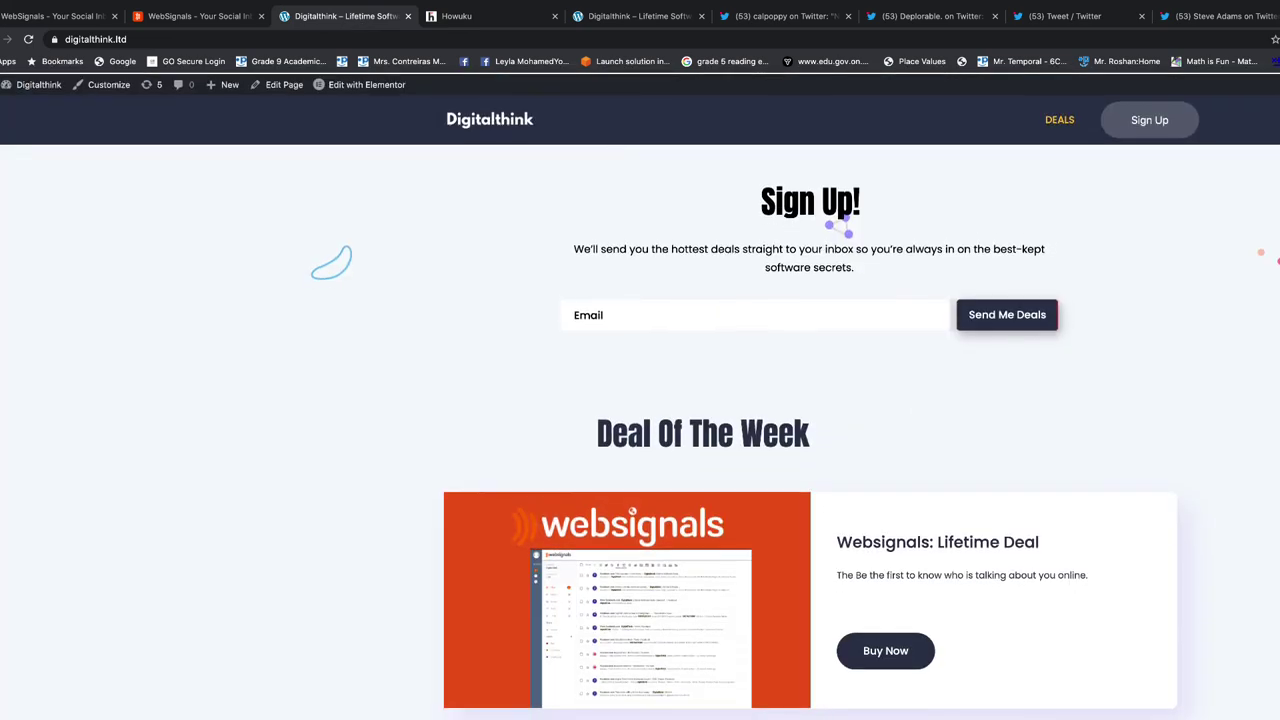
left_click(10, 20)
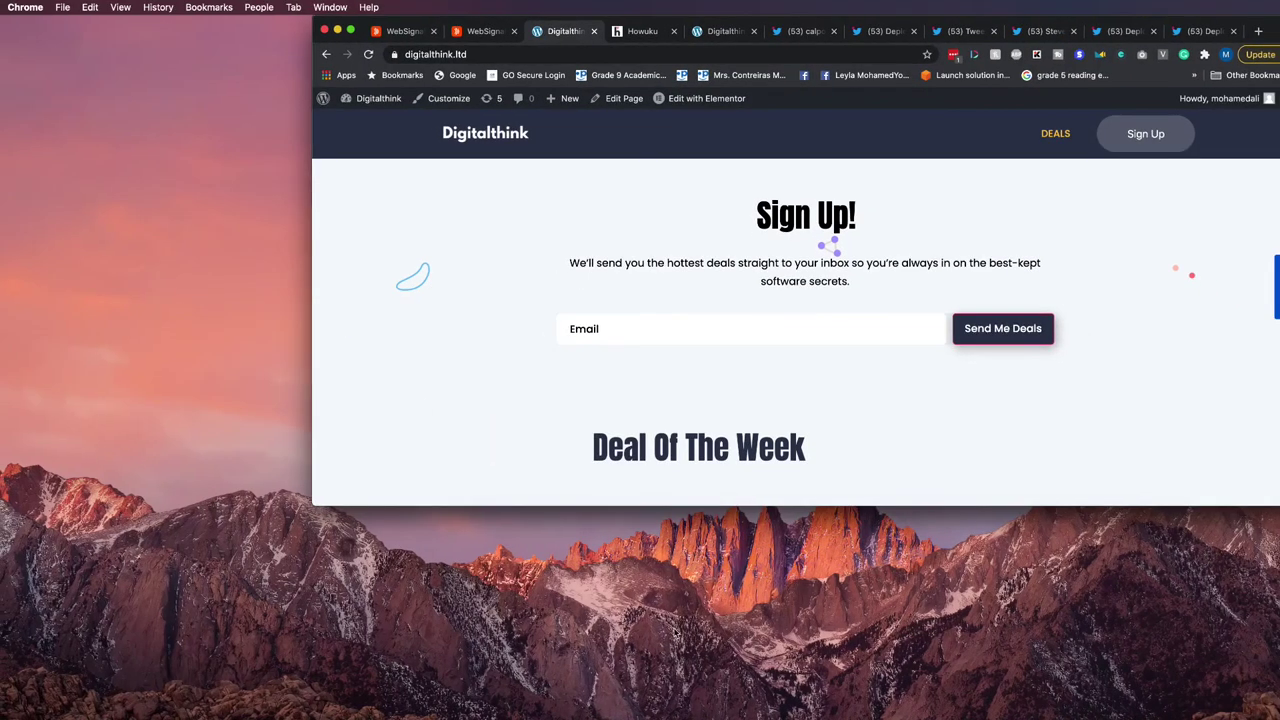
key("super+Tab")
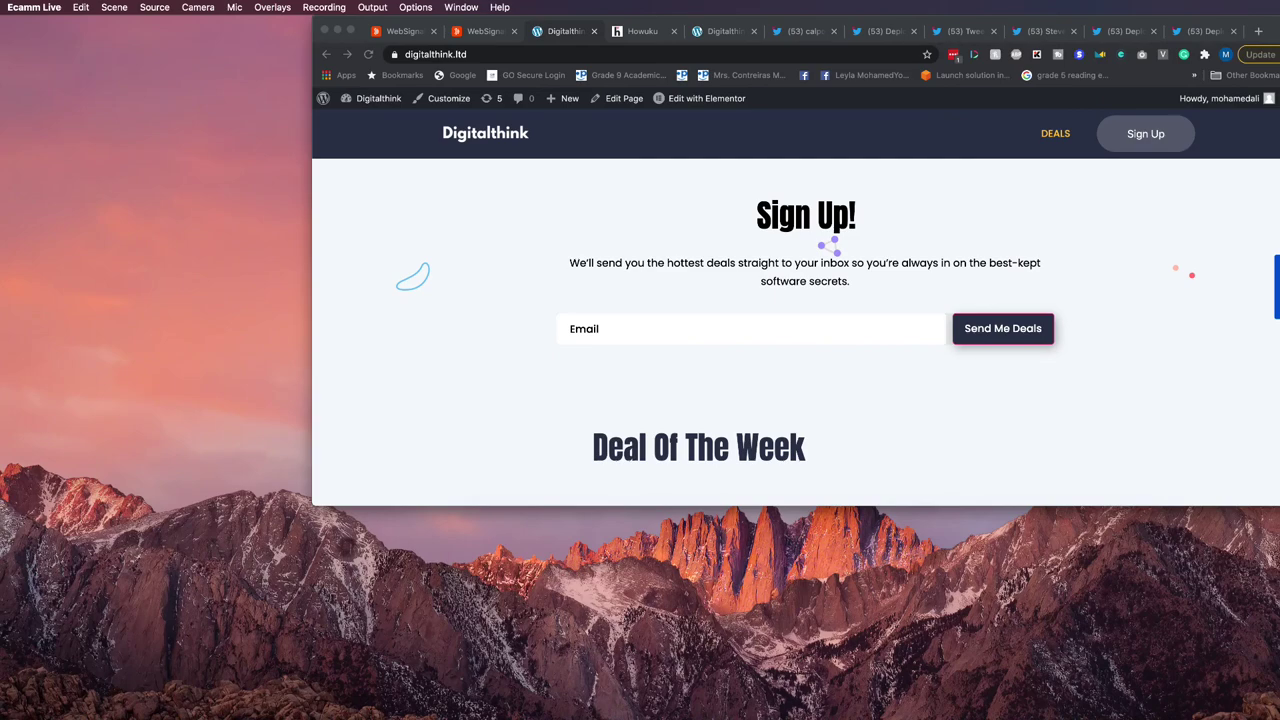